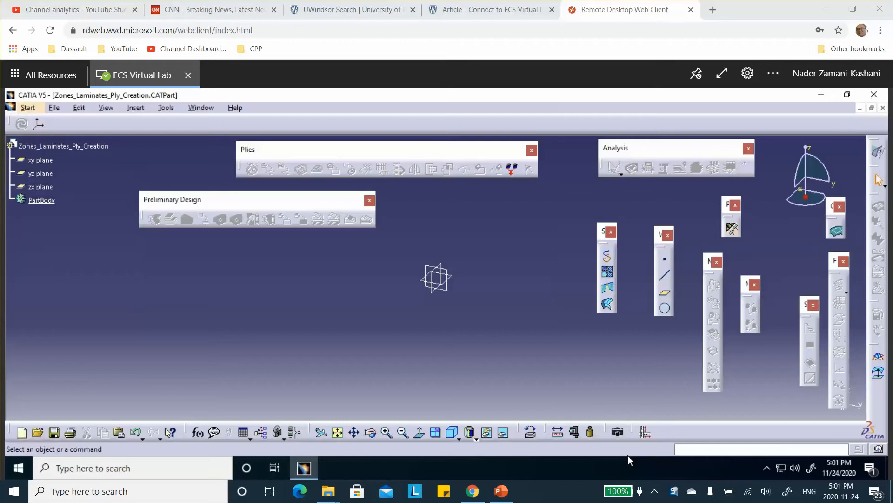
Examine the zone dimensions and ply angles on the Zones_FEA slide in PowerPoint, and return to the CATIA remote session.
{"action": "left_click", "coordinate": [502, 489]}
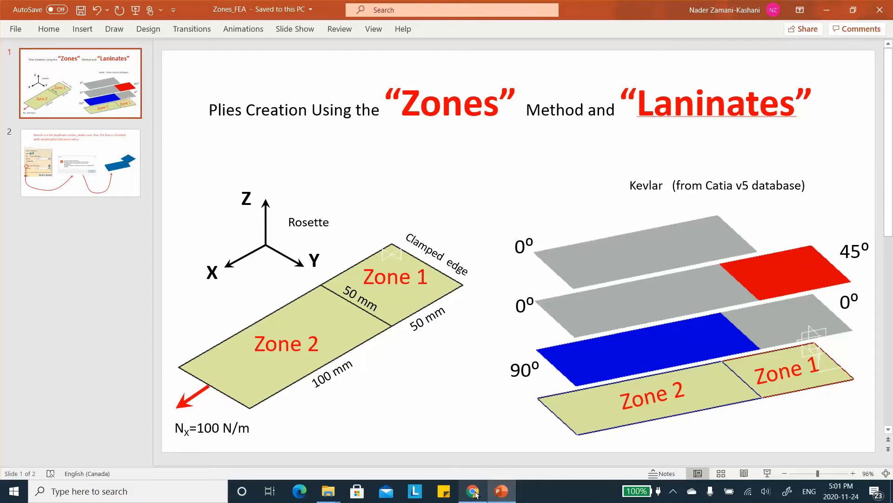
{"action": "left_click", "coordinate": [498, 492]}
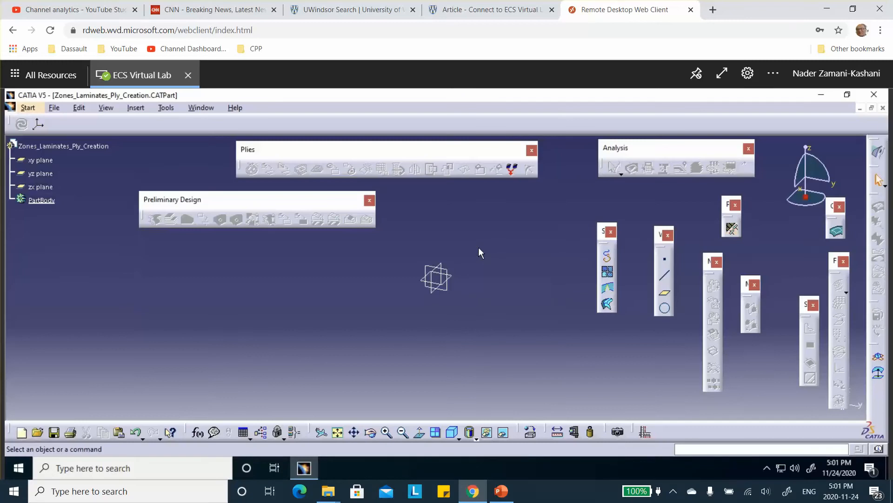
Switch the part to the Generative Shape Design workbench.
{"action": "left_click", "coordinate": [26, 108]}
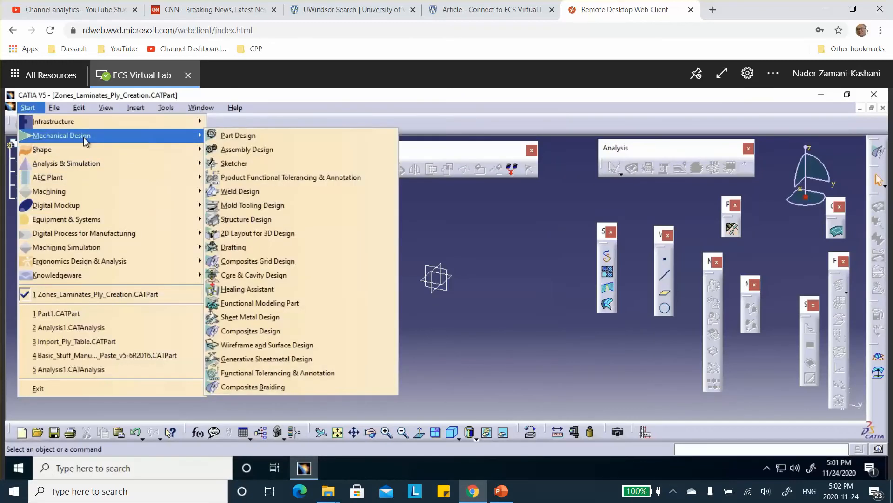
{"action": "mouse_move", "coordinate": [80, 152]}
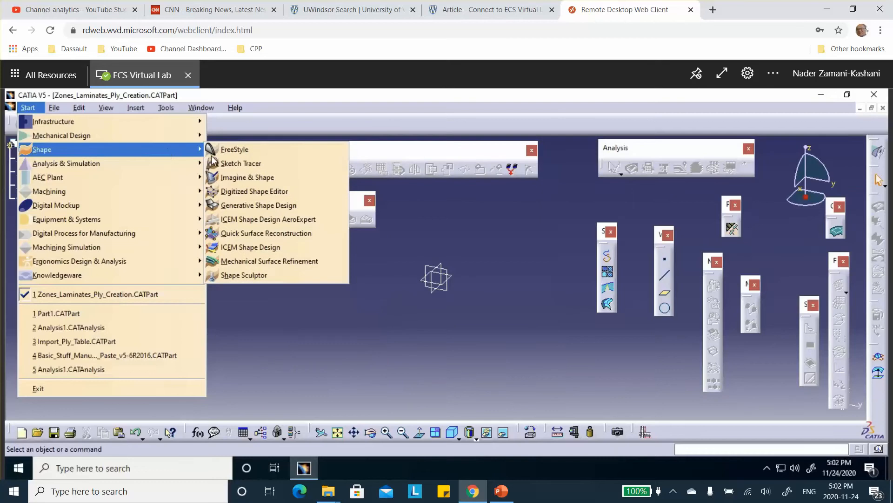
{"action": "left_click", "coordinate": [235, 206]}
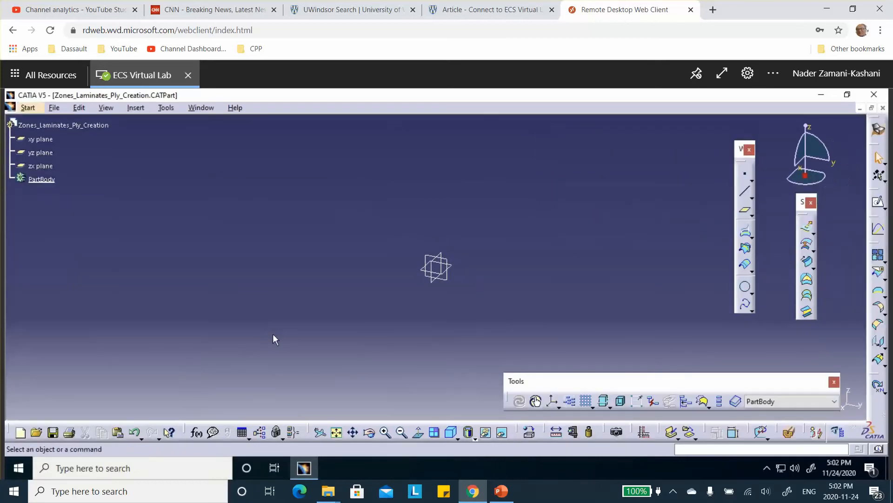
Sketch a rectangle about 72 by 55 mm on the xy plane with one corner at the origin.
{"action": "left_click", "coordinate": [451, 266]}
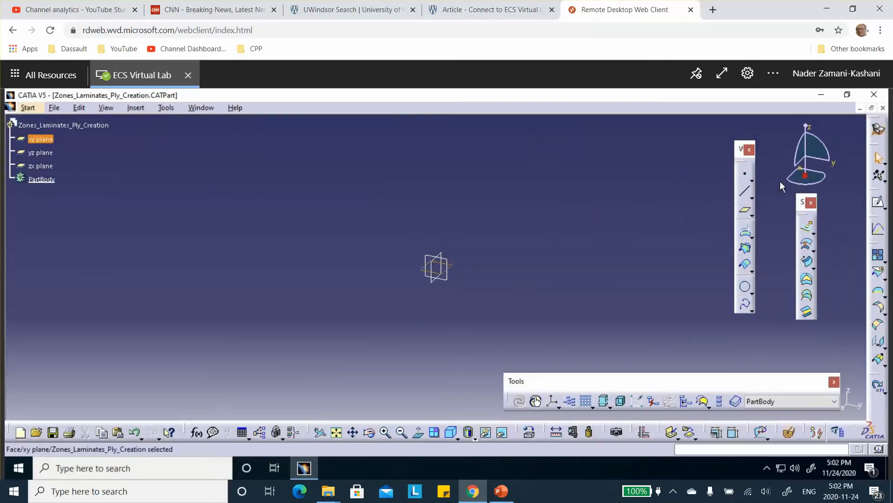
{"action": "left_click", "coordinate": [877, 203]}
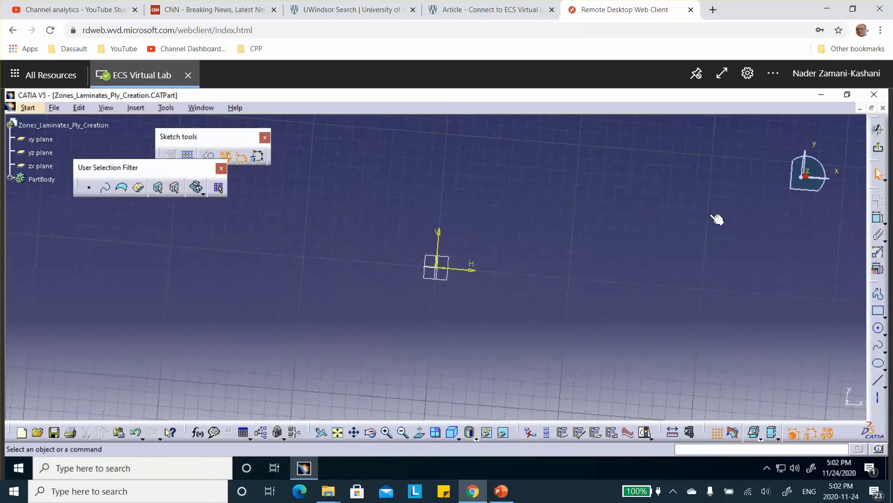
{"action": "left_click", "coordinate": [878, 311]}
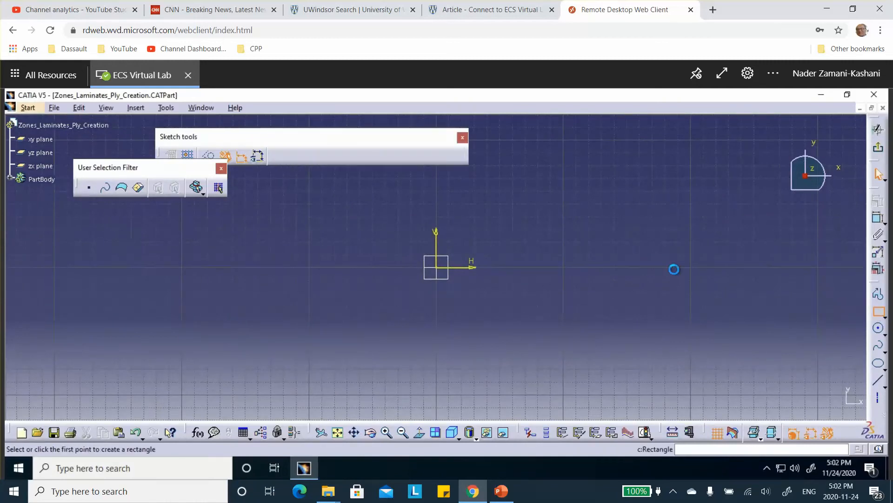
{"action": "left_click", "coordinate": [437, 267]}
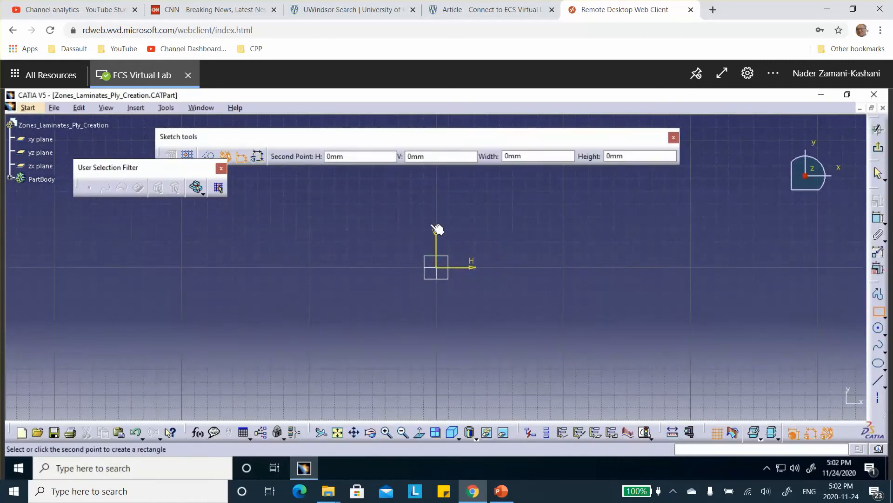
{"action": "left_click", "coordinate": [528, 198]}
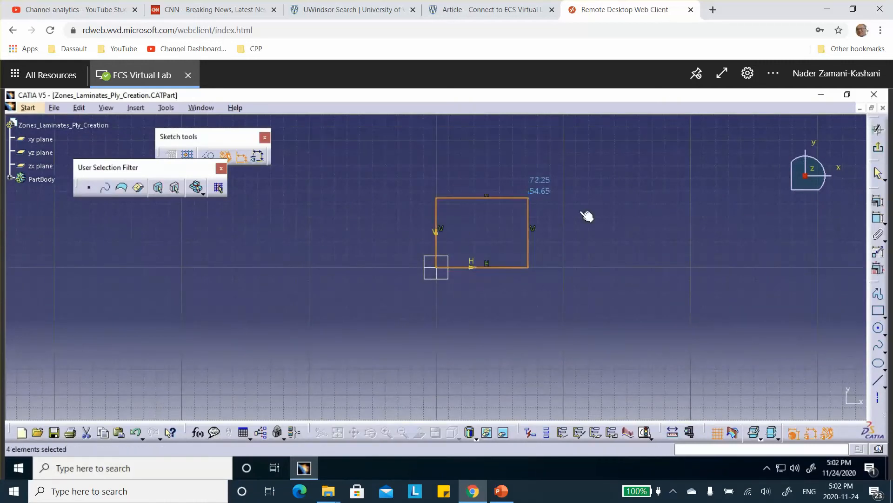
Dimension the rectangle's horizontal width and set it to 50 mm.
{"action": "left_click", "coordinate": [879, 218]}
{"action": "left_click", "coordinate": [496, 198]}
{"action": "left_click", "coordinate": [488, 173]}
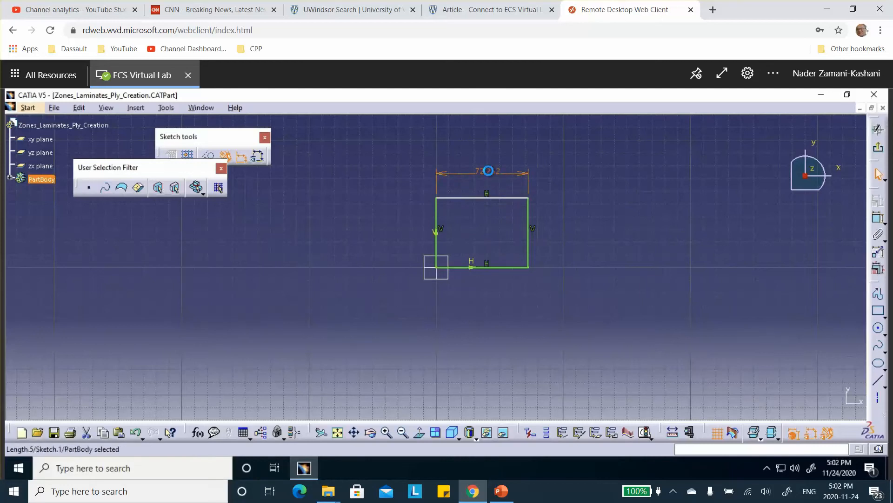
{"action": "double_click", "coordinate": [490, 173]}
{"action": "type", "text": "50"}
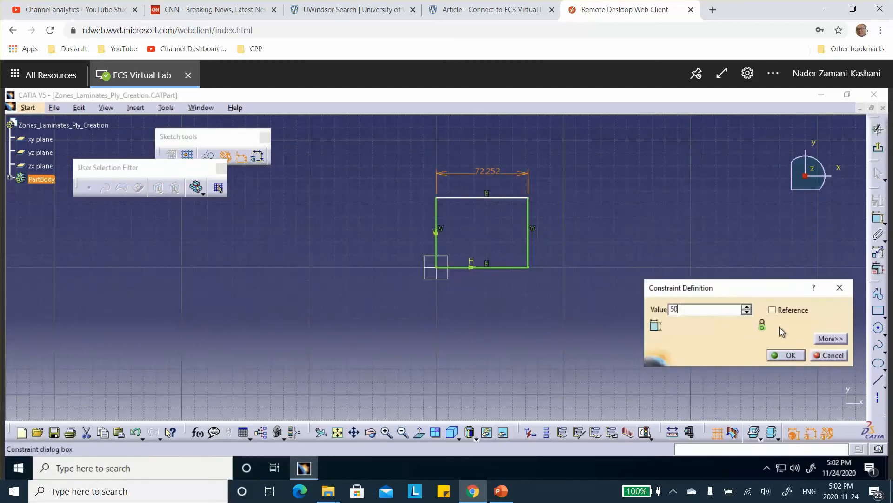
{"action": "left_click", "coordinate": [787, 355]}
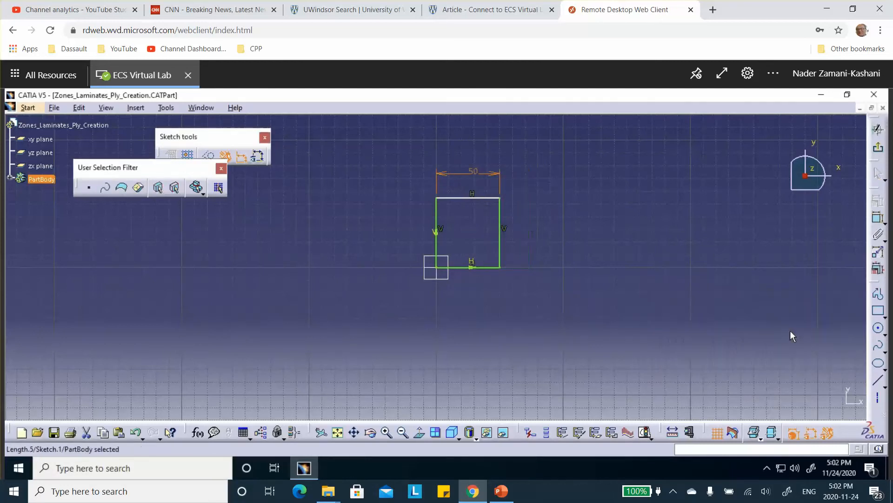
Dimension the rectangle's vertical height and set it to 50 mm.
{"action": "left_click", "coordinate": [879, 218]}
{"action": "left_click", "coordinate": [501, 238]}
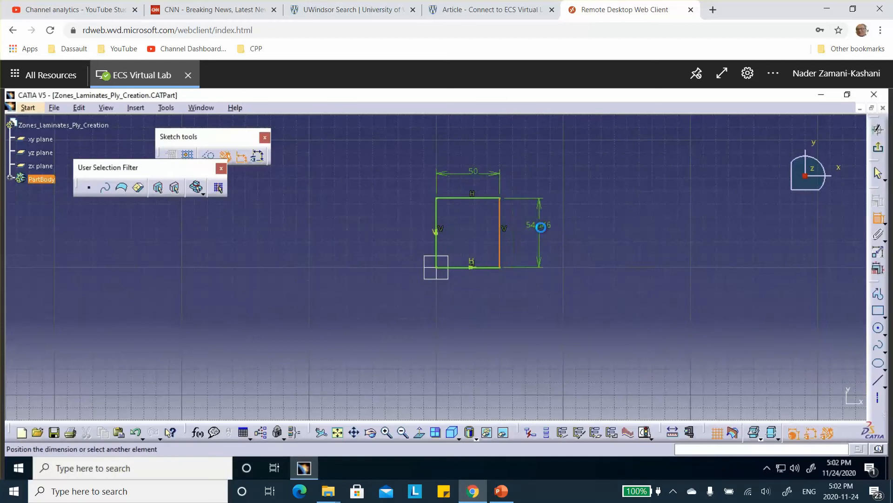
{"action": "left_click", "coordinate": [543, 225]}
{"action": "double_click", "coordinate": [542, 224]}
{"action": "type", "text": "50"}
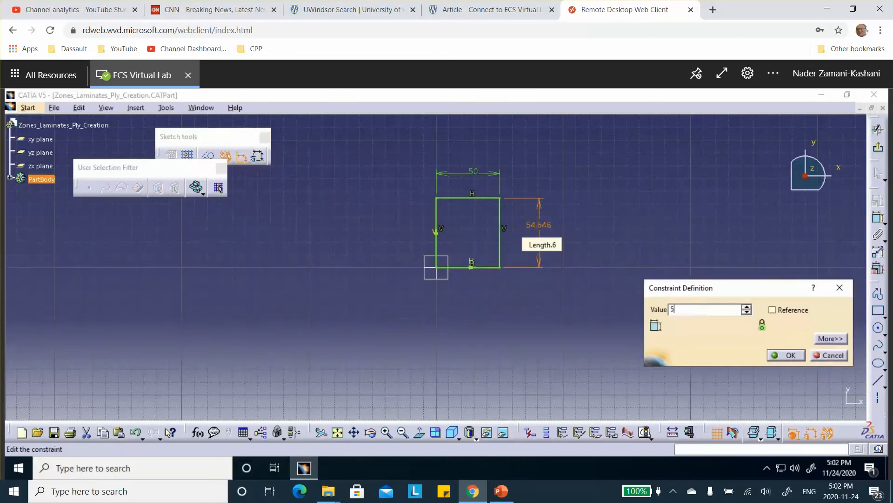
{"action": "left_click", "coordinate": [788, 358]}
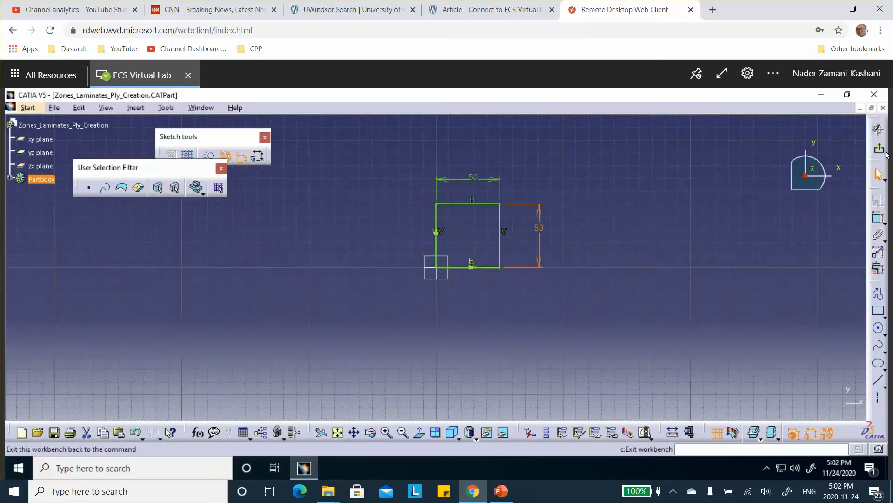
Exit the sketch and create a Fill surface from the square outline.
{"action": "left_click", "coordinate": [878, 130]}
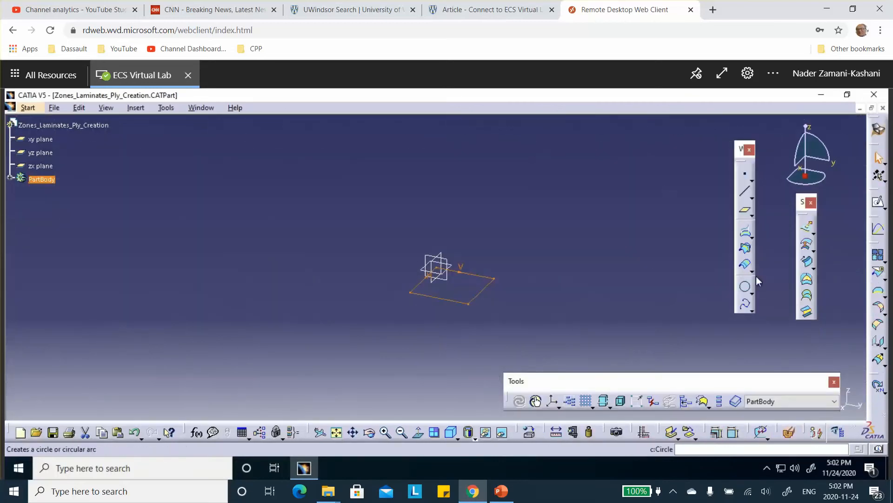
{"action": "left_click", "coordinate": [808, 281]}
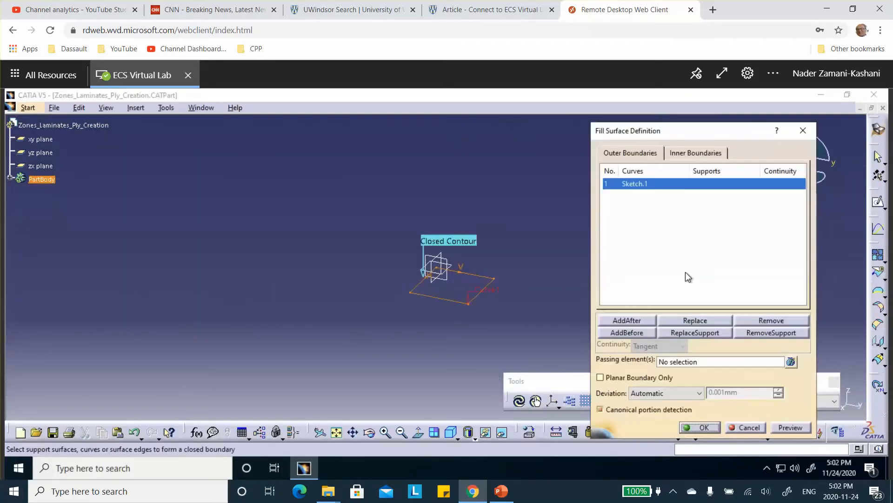
{"action": "left_click", "coordinate": [703, 428]}
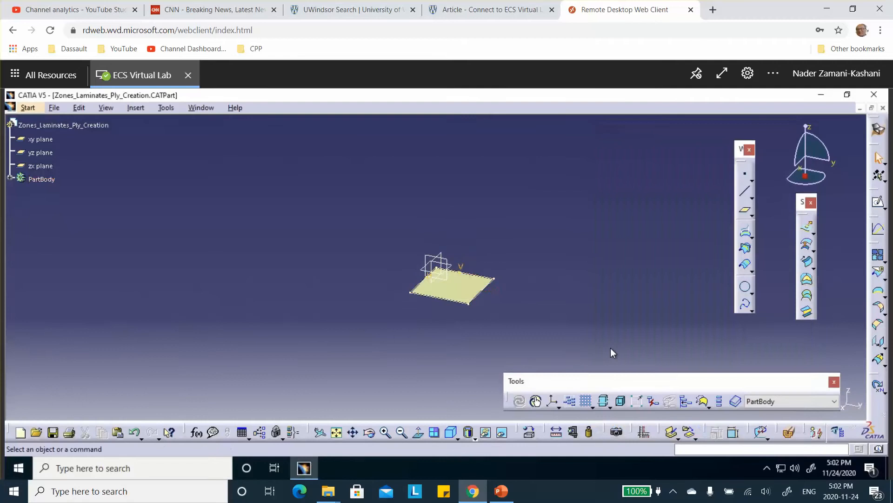
Create a Join from the square fill surface and reverse its normal direction.
{"action": "left_click", "coordinate": [879, 256]}
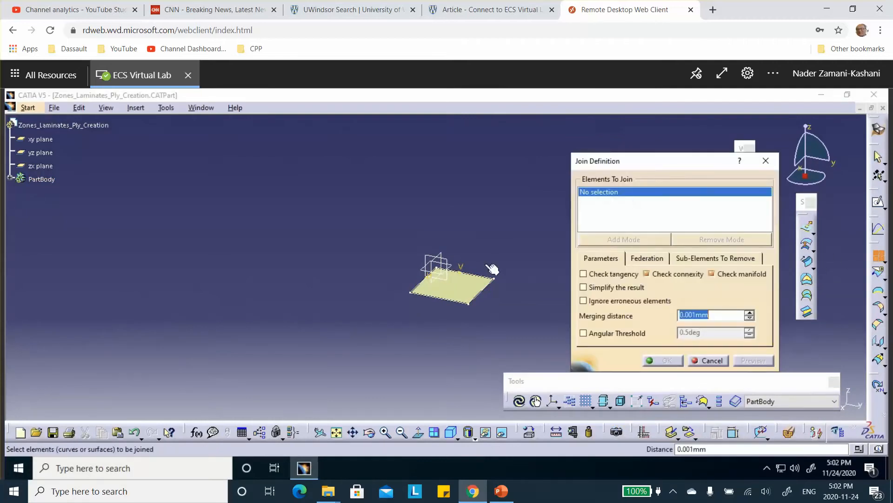
{"action": "left_click", "coordinate": [663, 359]}
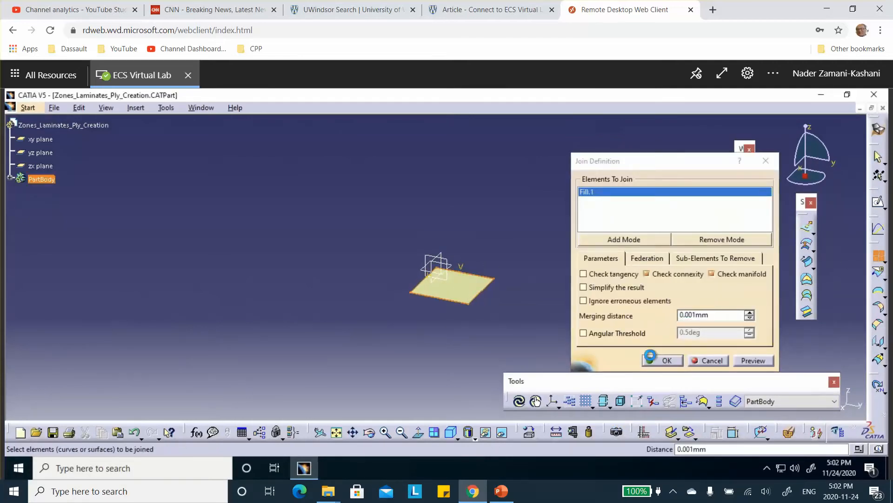
{"action": "double_click", "coordinate": [465, 285]}
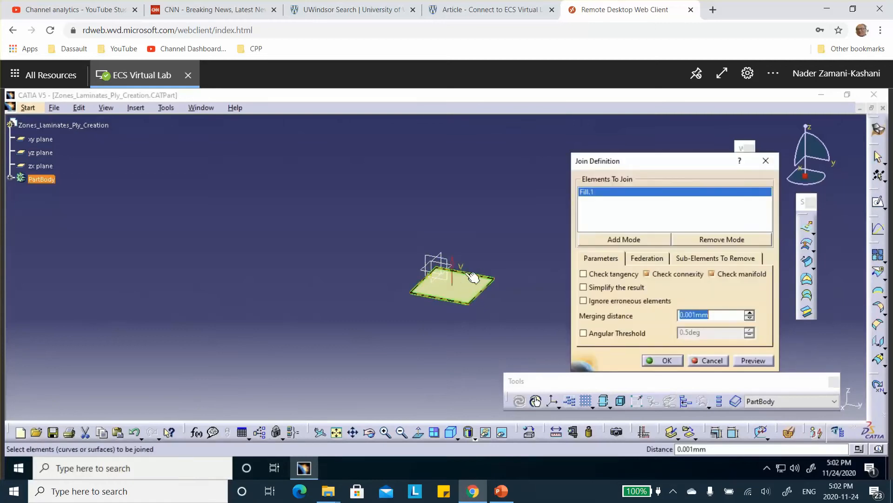
{"action": "left_click", "coordinate": [454, 264]}
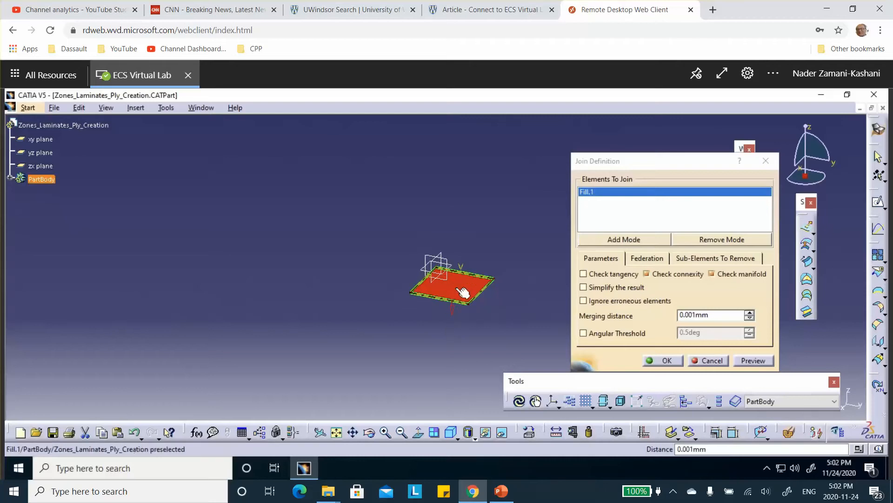
{"action": "left_click", "coordinate": [667, 360]}
Sketch a second rectangle about 108 by 59 mm on the xy plane, beyond the square along H with its lower edge on the H axis.
{"action": "middle_click_drag", "start_coordinate": [520, 216], "coordinate": [500, 169]}
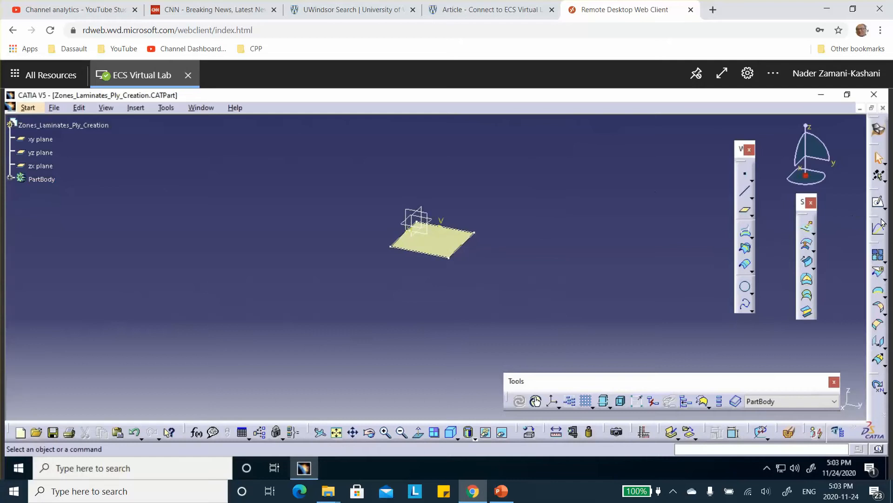
{"action": "left_click", "coordinate": [879, 203]}
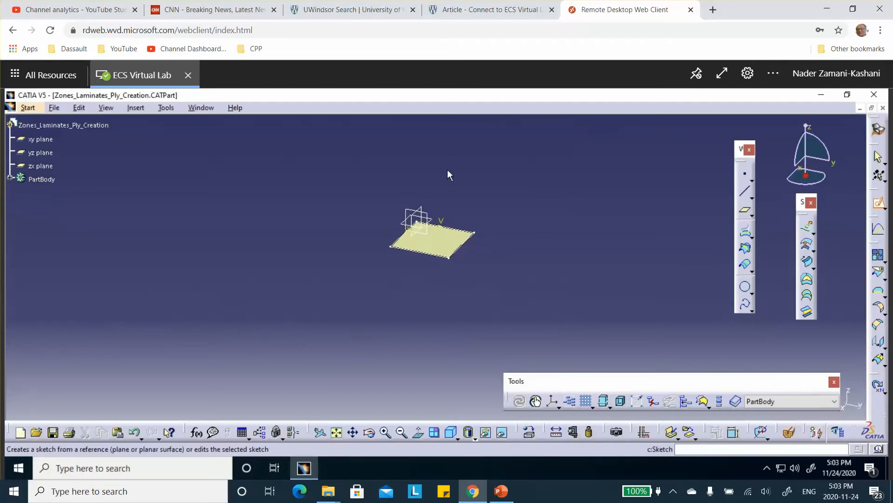
{"action": "left_click", "coordinate": [440, 224]}
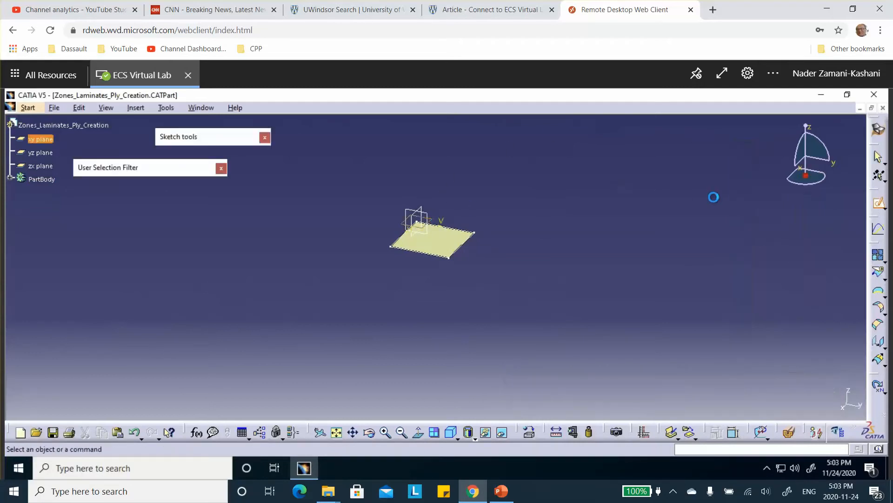
{"action": "left_click", "coordinate": [878, 310]}
{"action": "left_click", "coordinate": [437, 252]}
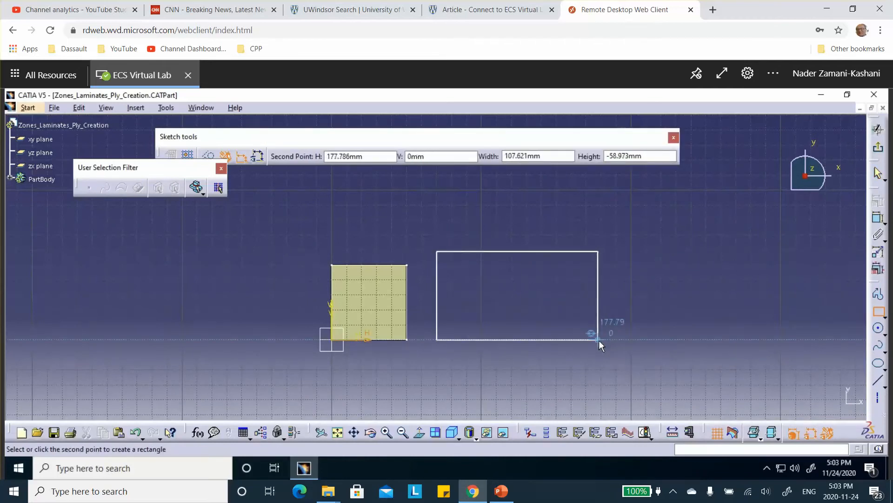
{"action": "left_click", "coordinate": [598, 339]}
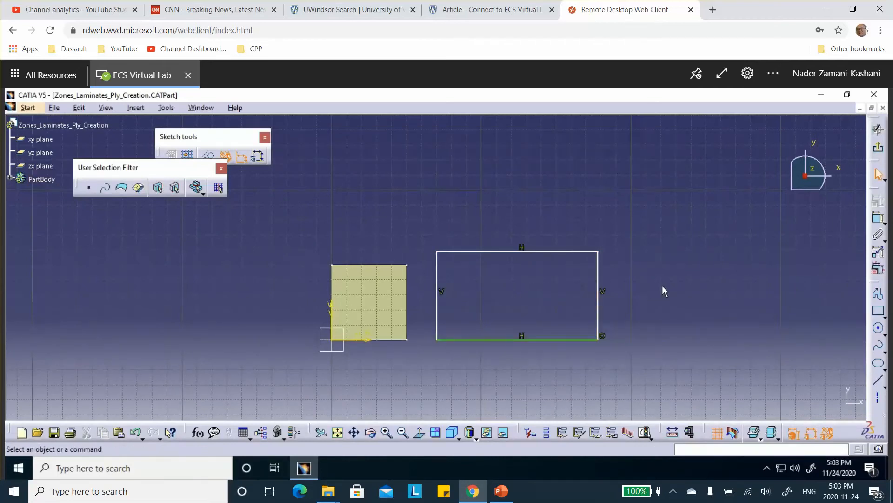
{"action": "left_click", "coordinate": [878, 217]}
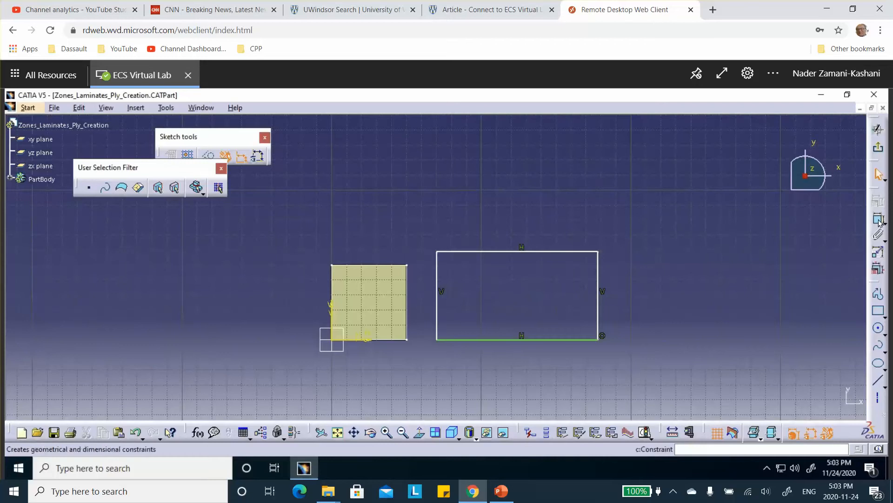
{"action": "left_click", "coordinate": [458, 251]}
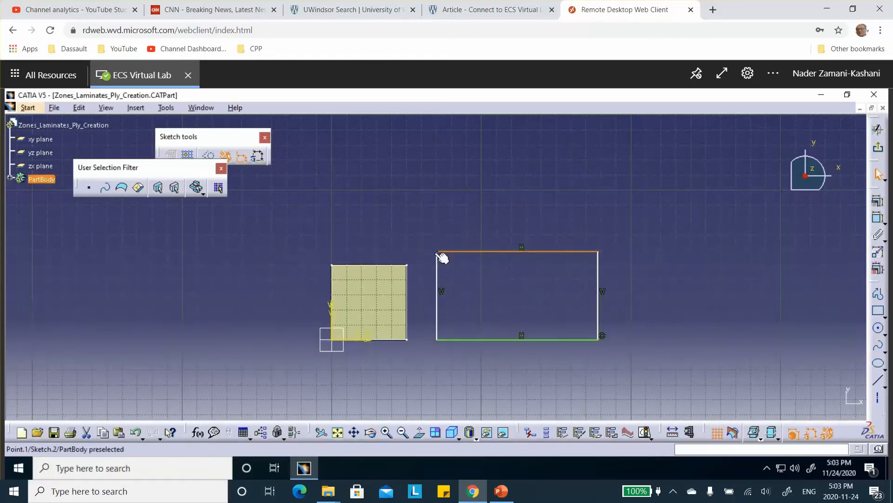
{"action": "key", "text": "Escape"}
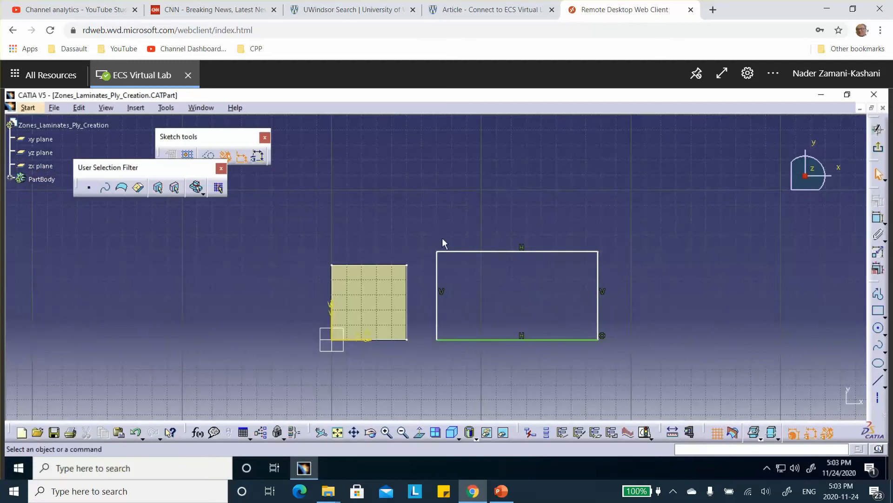
Constrain the new rectangle's upper-left corner to coincide with the upper-right corner of the square surface.
{"action": "left_click", "coordinate": [440, 254]}
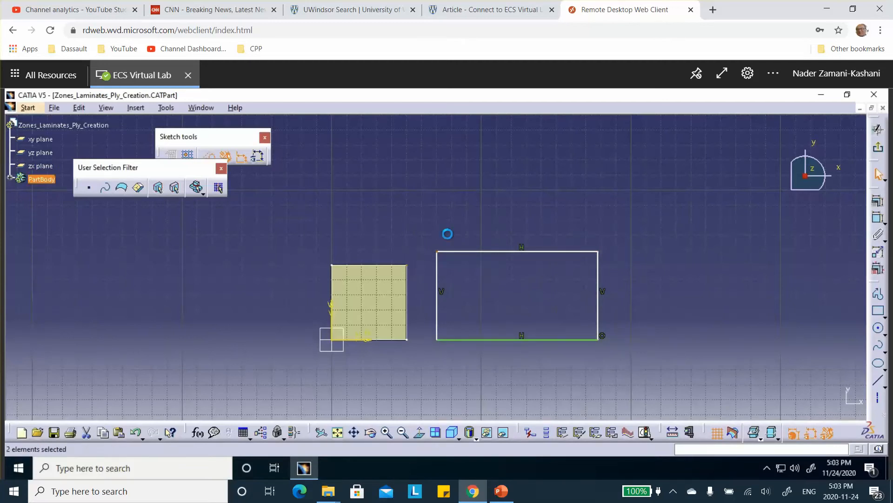
{"action": "left_click", "coordinate": [879, 202]}
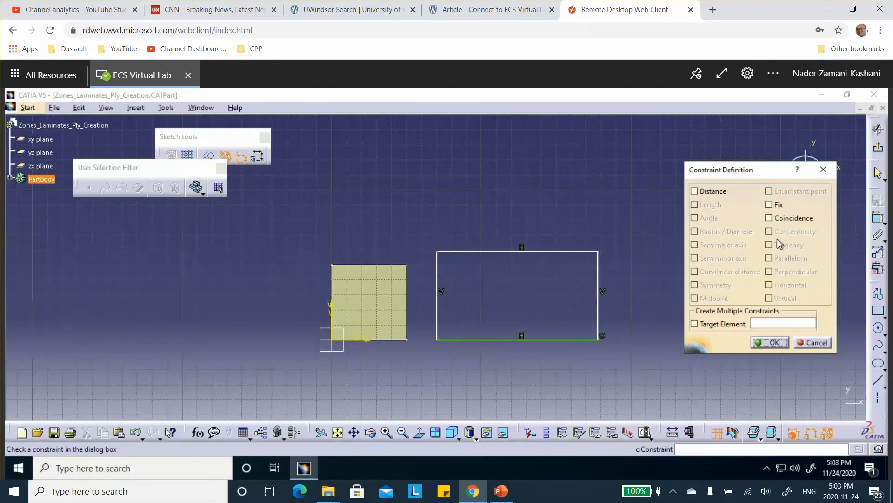
{"action": "left_click", "coordinate": [769, 218]}
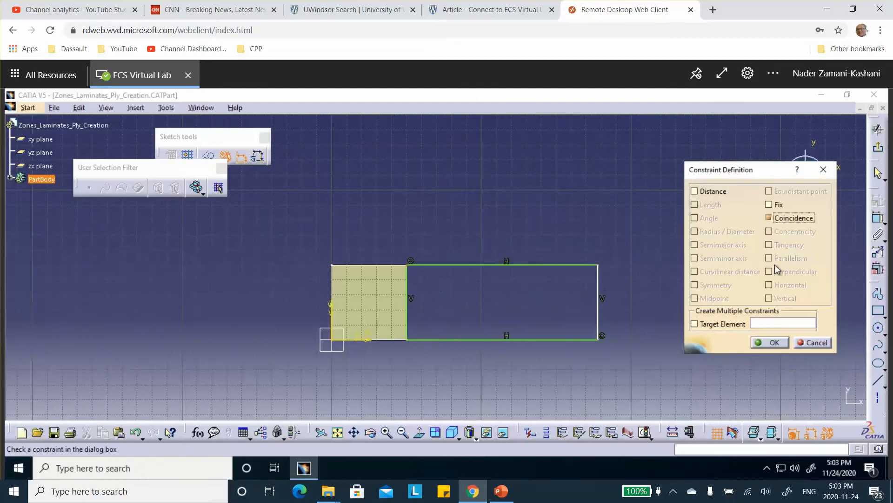
{"action": "left_click", "coordinate": [775, 344]}
Dimension the lower edge of the second rectangle and set its length to 100 mm.
{"action": "left_click", "coordinate": [877, 218]}
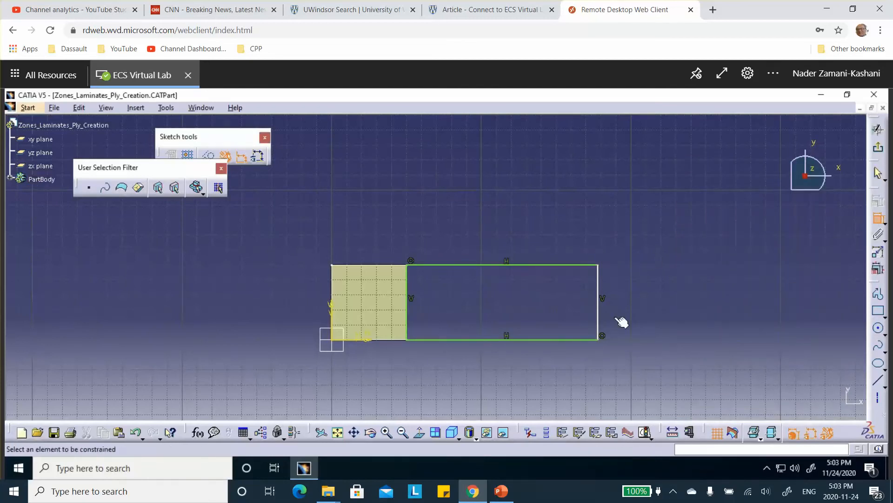
{"action": "left_click", "coordinate": [527, 339]}
{"action": "left_click", "coordinate": [515, 362]}
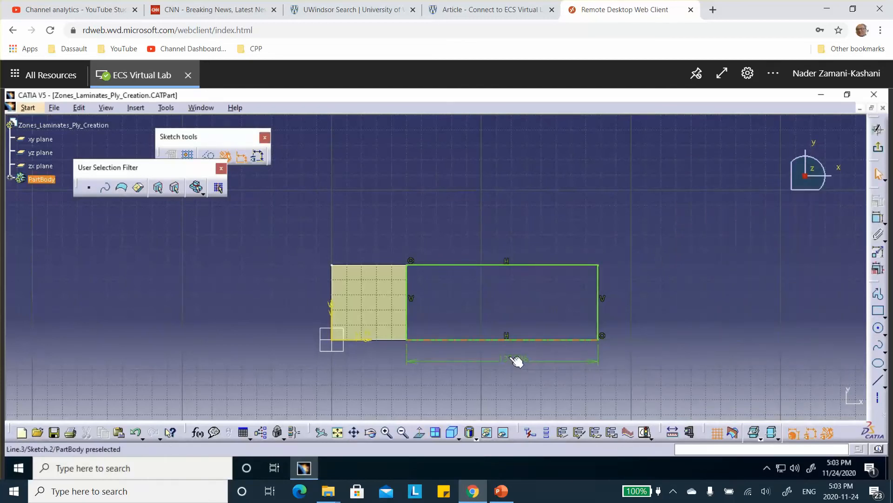
{"action": "double_click", "coordinate": [514, 357]}
{"action": "type", "text": "1"}
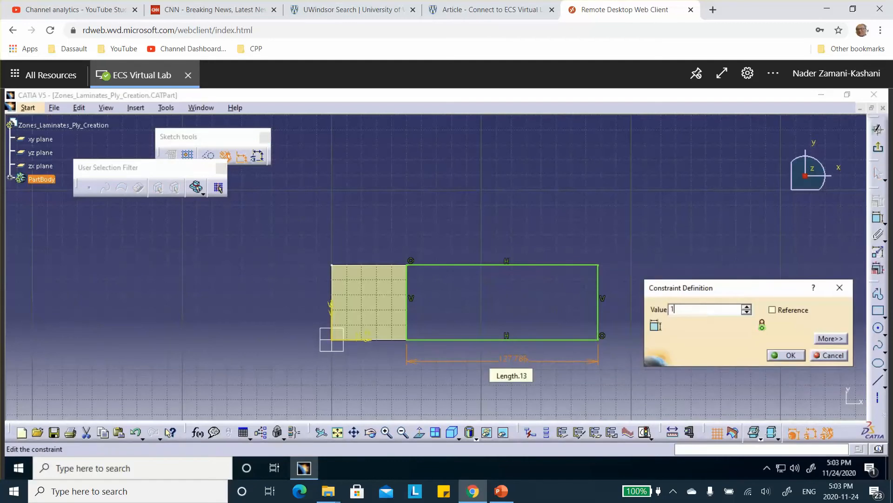
{"action": "type", "text": "00"}
{"action": "left_click", "coordinate": [787, 355]}
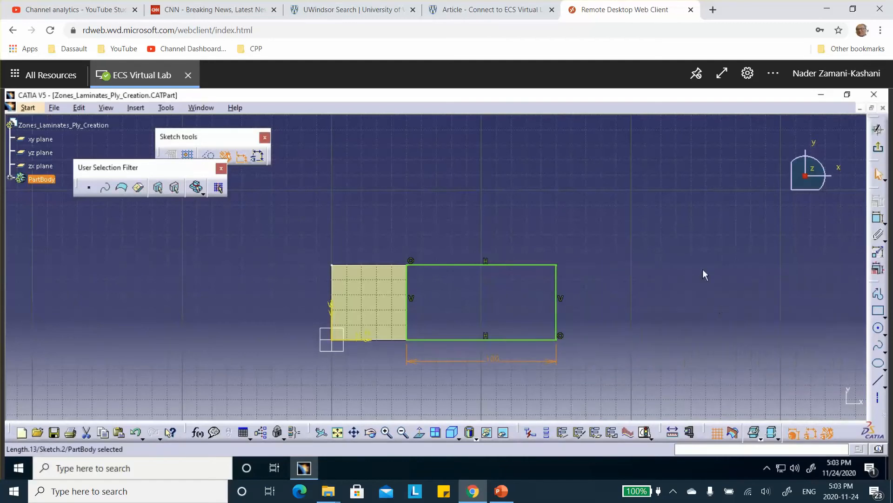
Exit the sketch and create a Fill surface from the second rectangle's outline.
{"action": "left_click", "coordinate": [878, 129]}
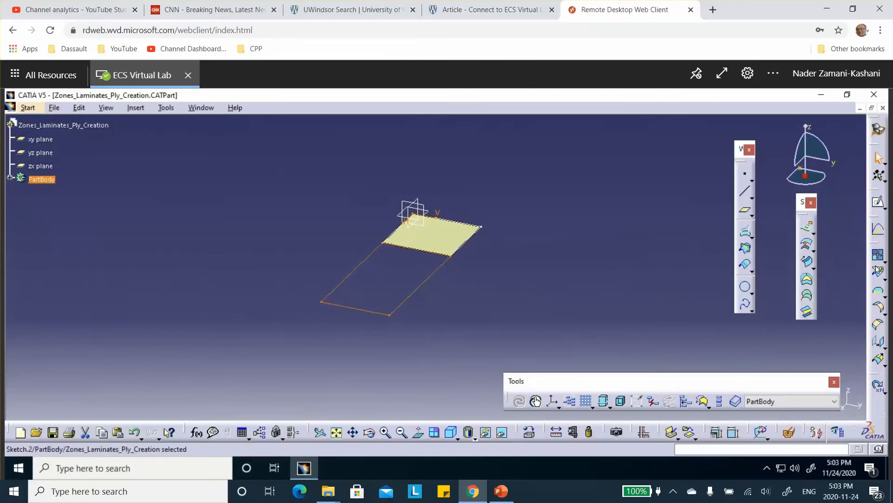
{"action": "left_click", "coordinate": [807, 279]}
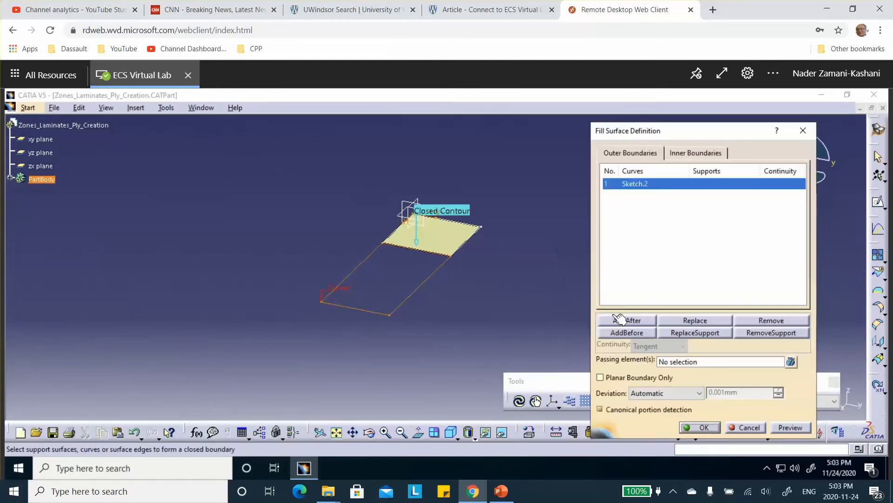
{"action": "left_click", "coordinate": [705, 429]}
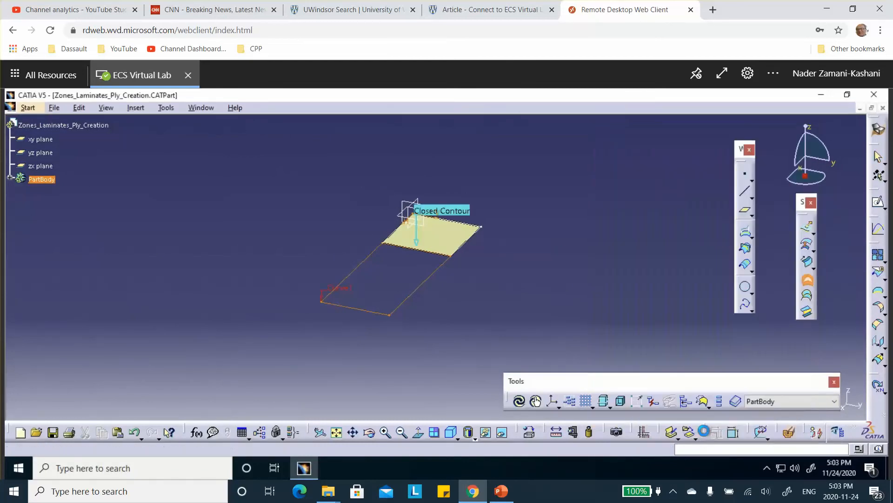
Create a Join from the second rectangle's fill surface, check its normal direction, and expand the PartBody features.
{"action": "left_click", "coordinate": [875, 256]}
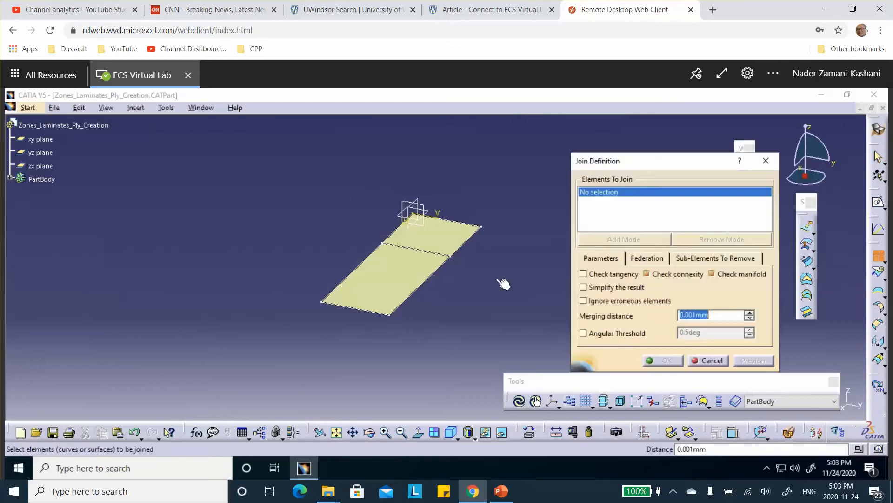
{"action": "left_click", "coordinate": [666, 360]}
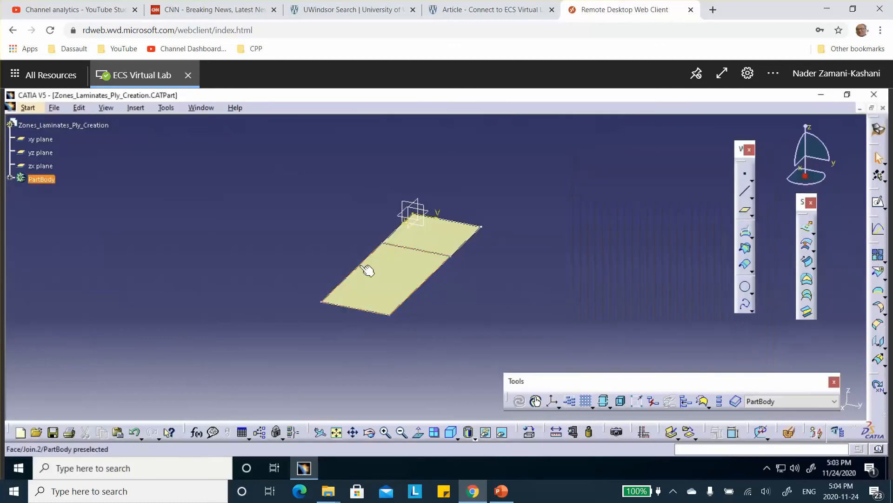
{"action": "double_click", "coordinate": [394, 277]}
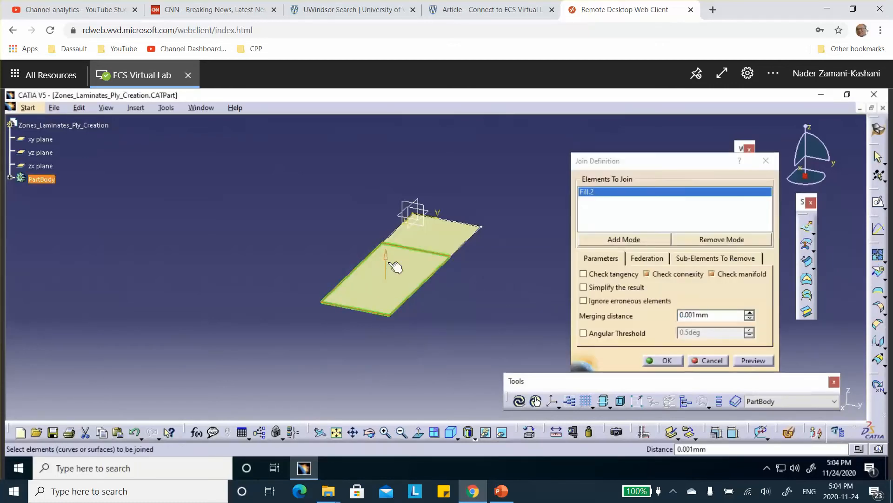
{"action": "left_click", "coordinate": [666, 360]}
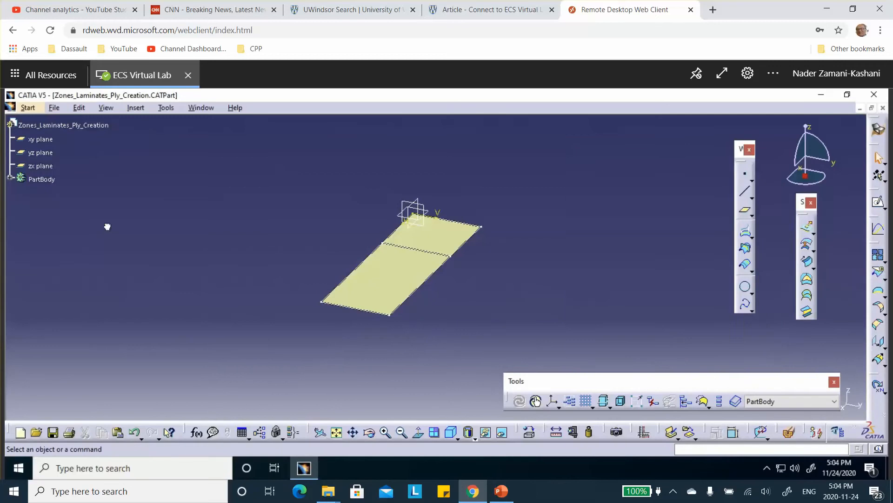
{"action": "left_click", "coordinate": [11, 178]}
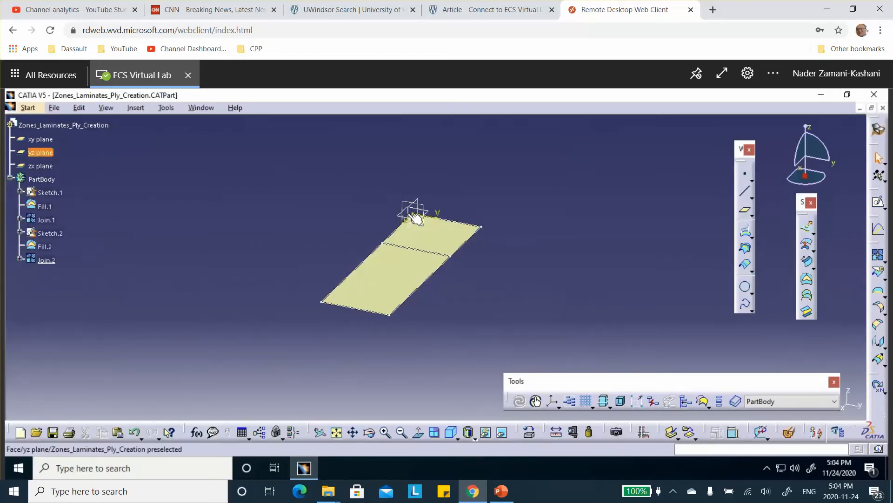
Create a standard axis system with its origin at a new coordinate point at X 0, Y -30, Z 0 mm.
{"action": "left_click", "coordinate": [554, 403]}
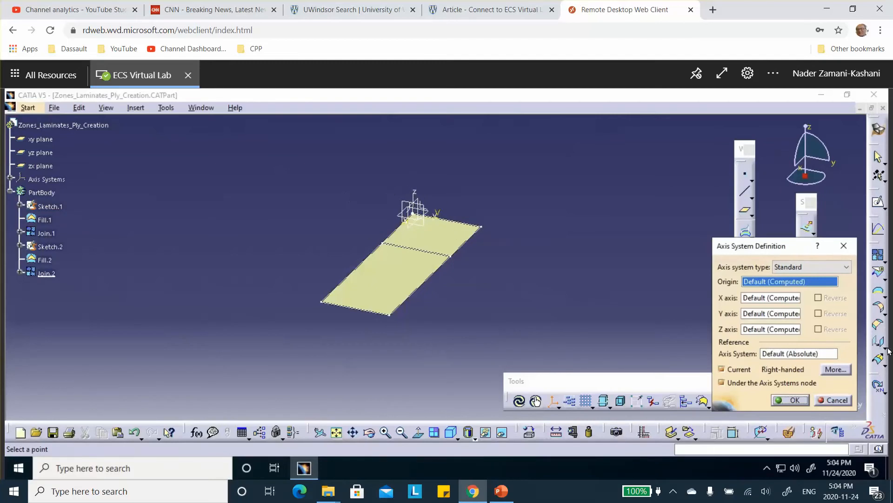
{"action": "right_click", "coordinate": [766, 285]}
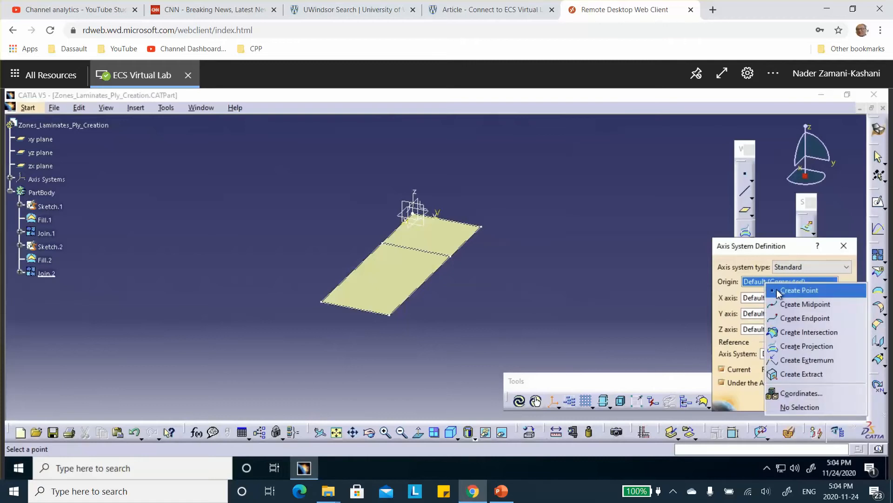
{"action": "left_click", "coordinate": [776, 289]}
{"action": "double_click", "coordinate": [758, 312]}
{"action": "type", "text": "-30"}
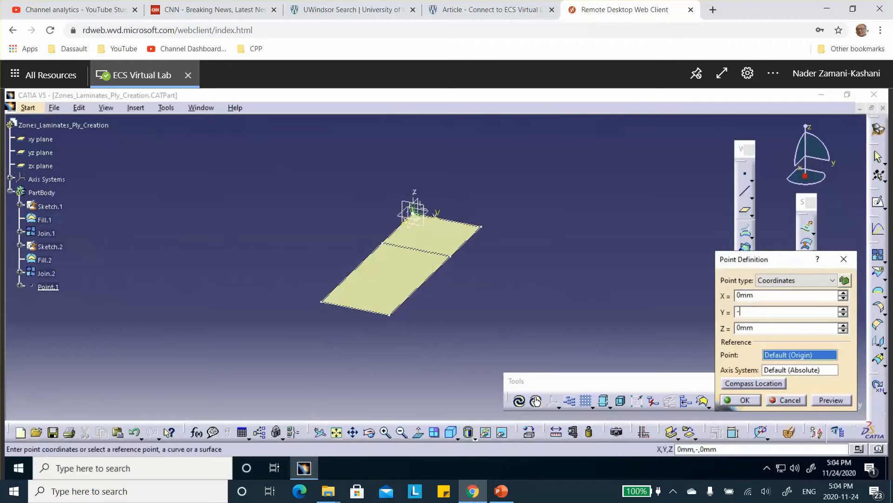
{"action": "left_click", "coordinate": [743, 400]}
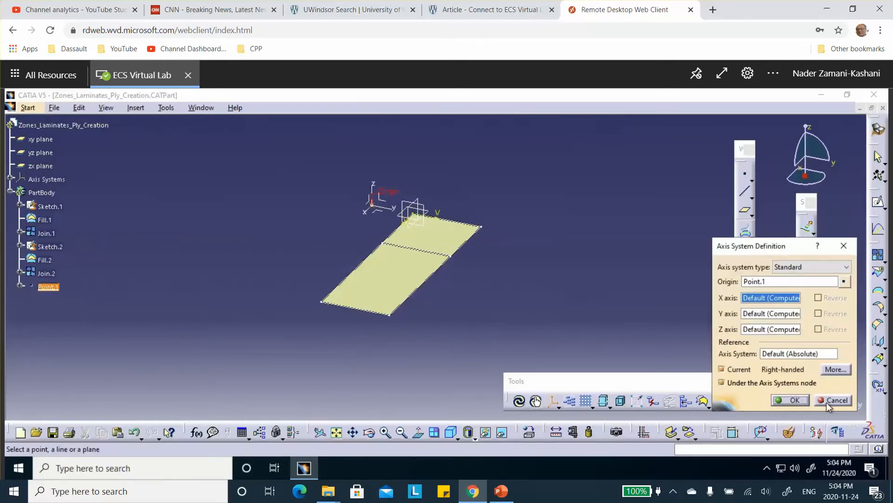
{"action": "middle_click_drag", "start_coordinate": [586, 232], "coordinate": [618, 224]}
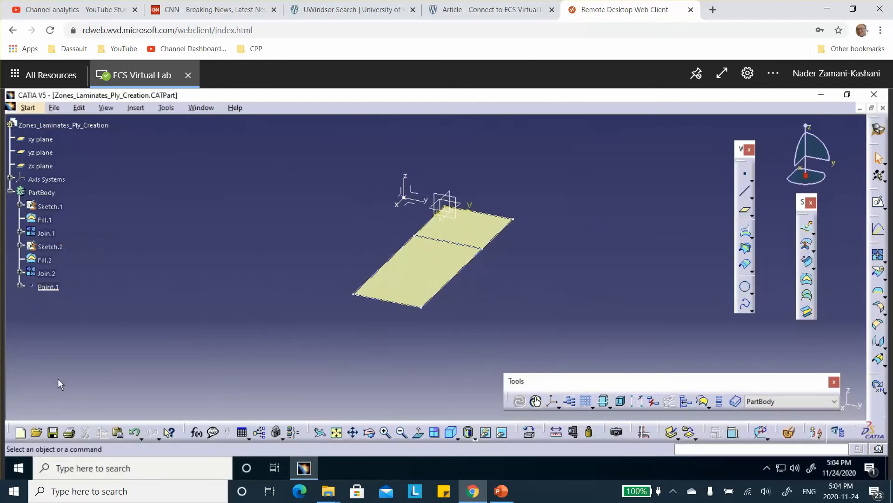
Save the part as Zones_Laminates_Ply_Creation in the Desktop folder of the same name using Save Management.
{"action": "left_click", "coordinate": [54, 433]}
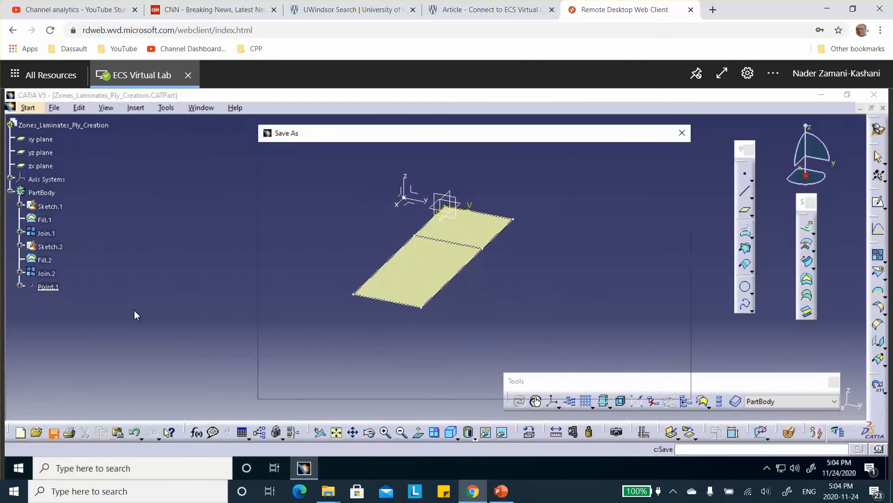
{"action": "left_click", "coordinate": [658, 386]}
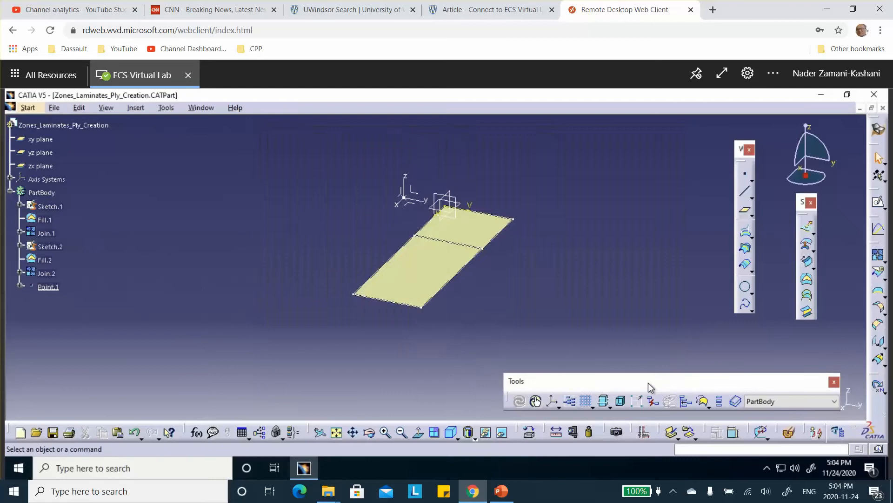
{"action": "left_click", "coordinate": [55, 108]}
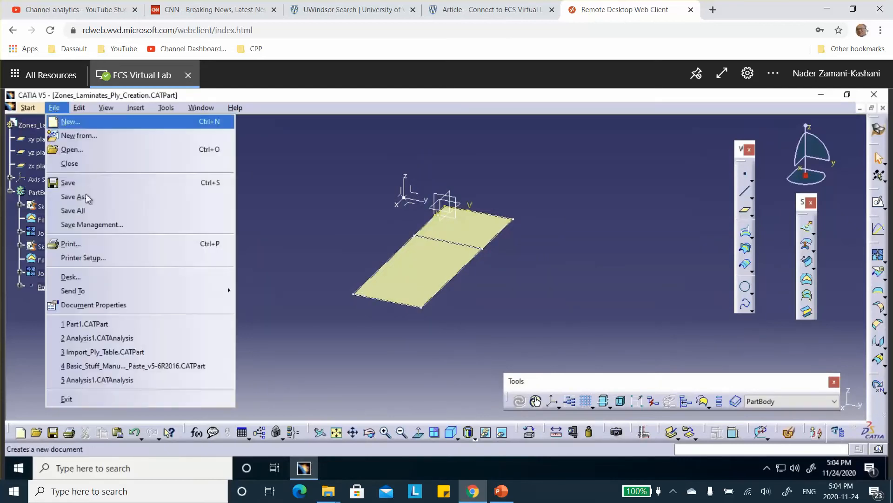
{"action": "left_click", "coordinate": [92, 225]}
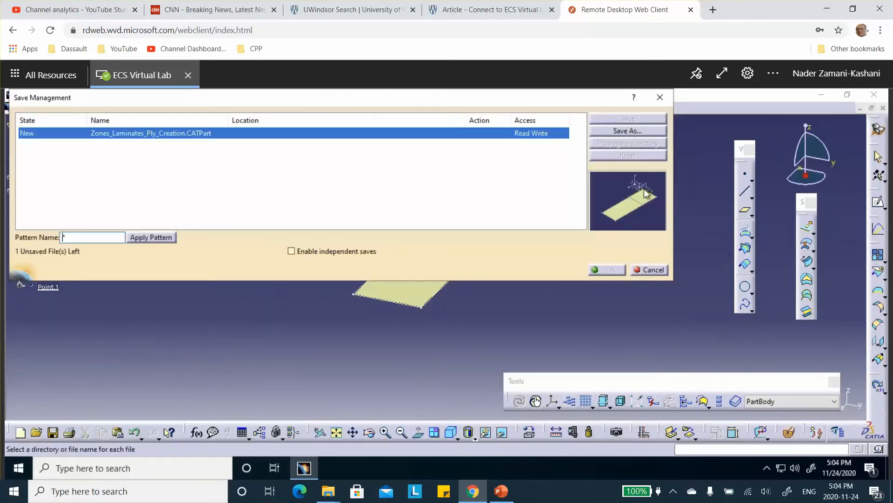
{"action": "left_click", "coordinate": [621, 132]}
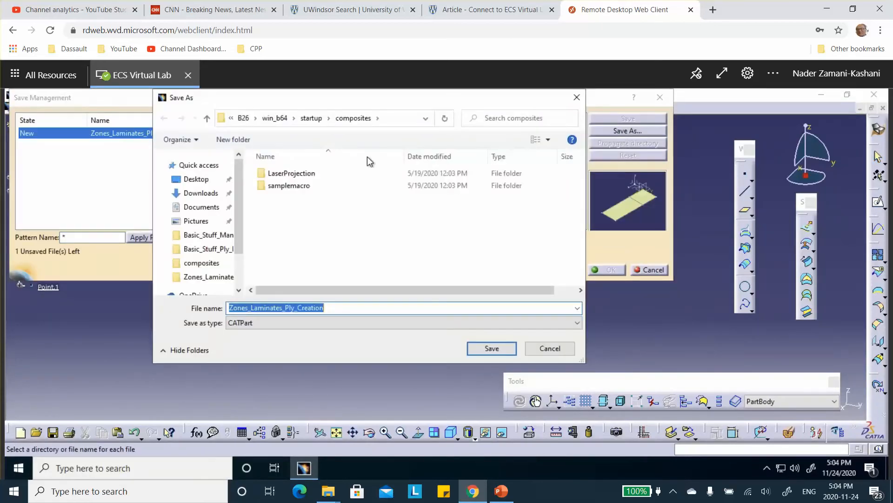
{"action": "left_click", "coordinate": [197, 180]}
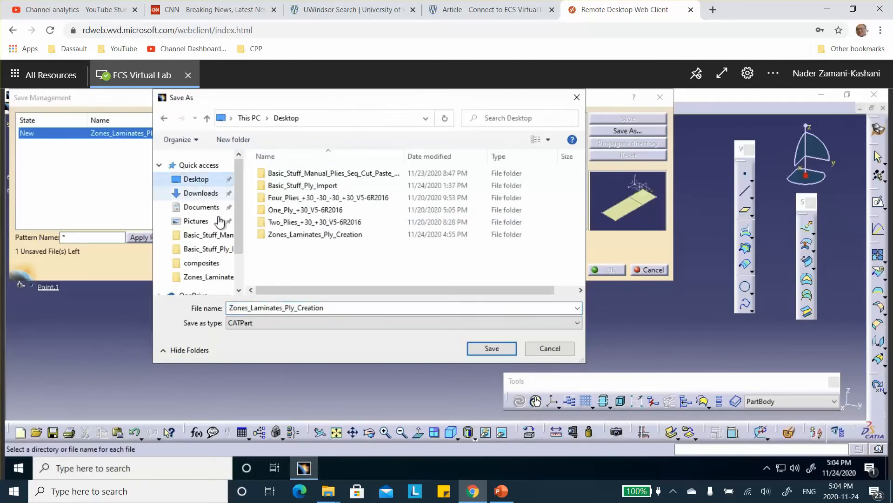
{"action": "double_click", "coordinate": [289, 237]}
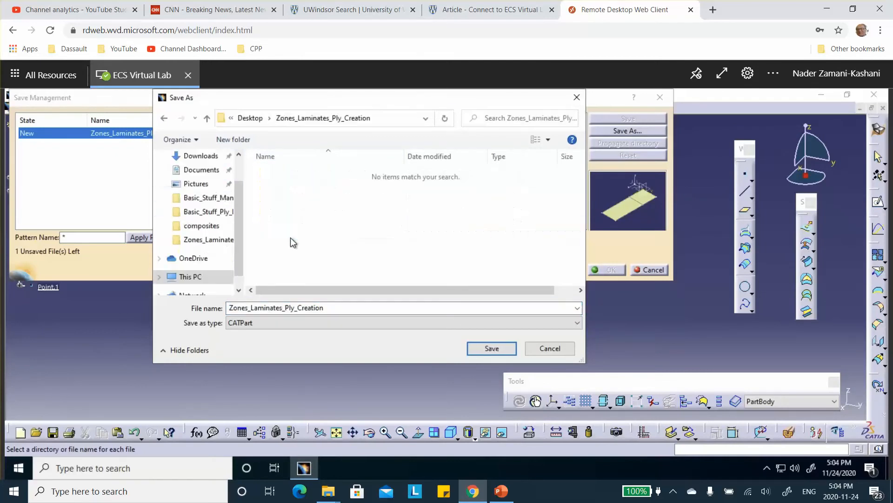
{"action": "left_click", "coordinate": [493, 348]}
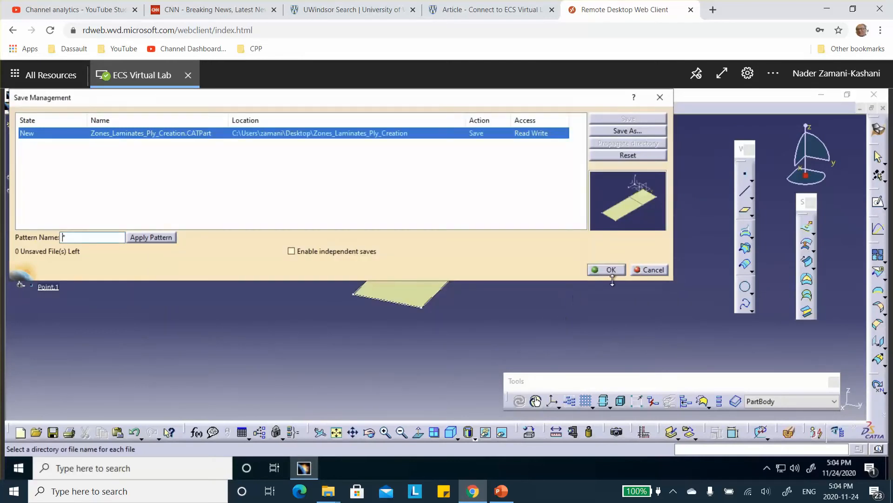
{"action": "left_click", "coordinate": [611, 270]}
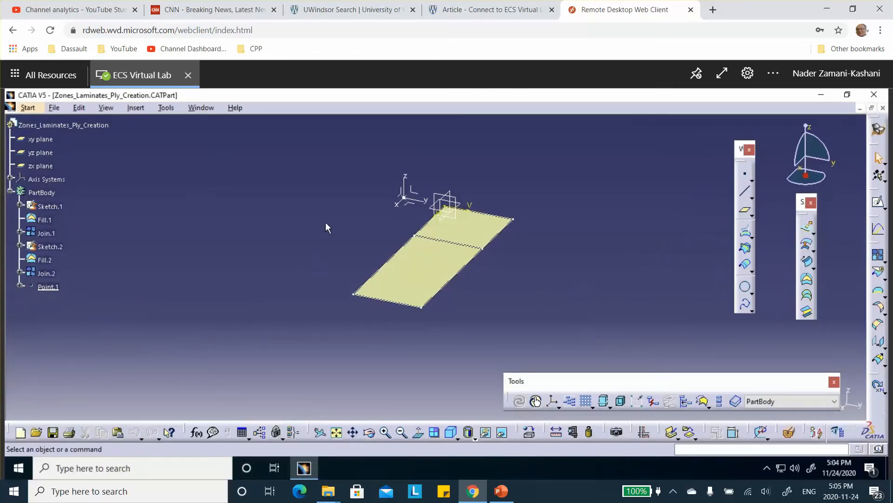
Switch to the Composites Design workbench.
{"action": "left_click", "coordinate": [27, 108]}
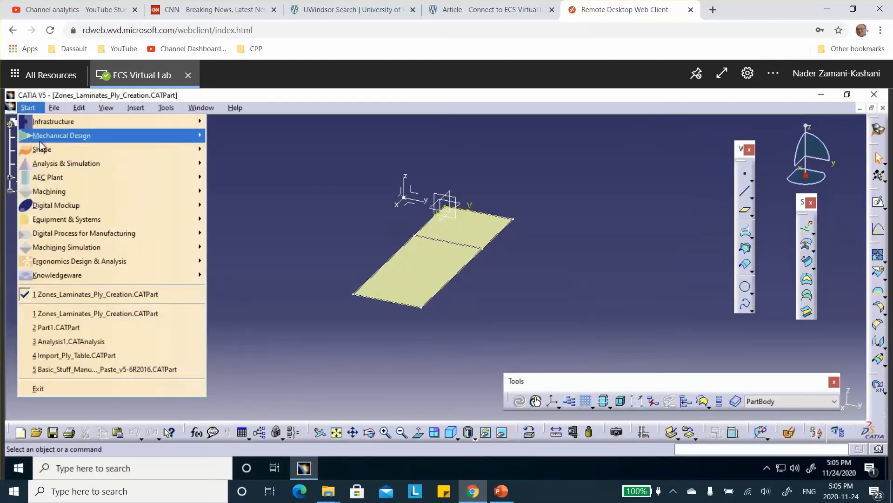
{"action": "mouse_move", "coordinate": [111, 138]}
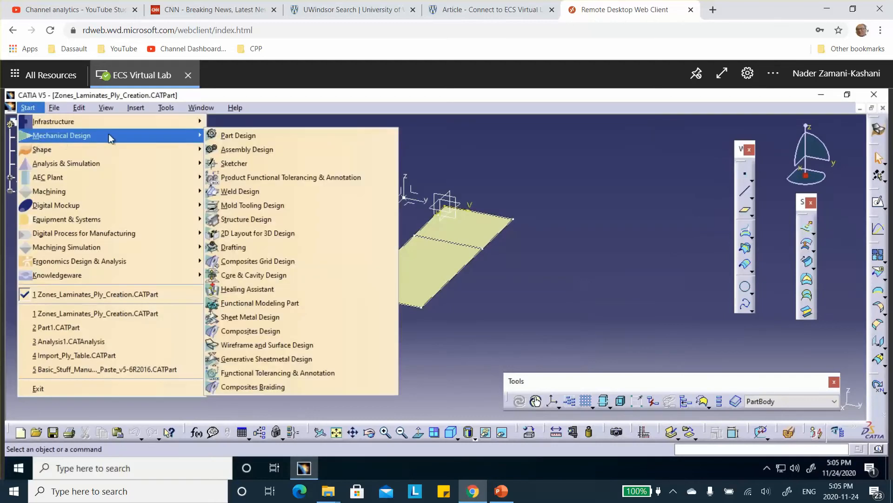
{"action": "left_click", "coordinate": [275, 330]}
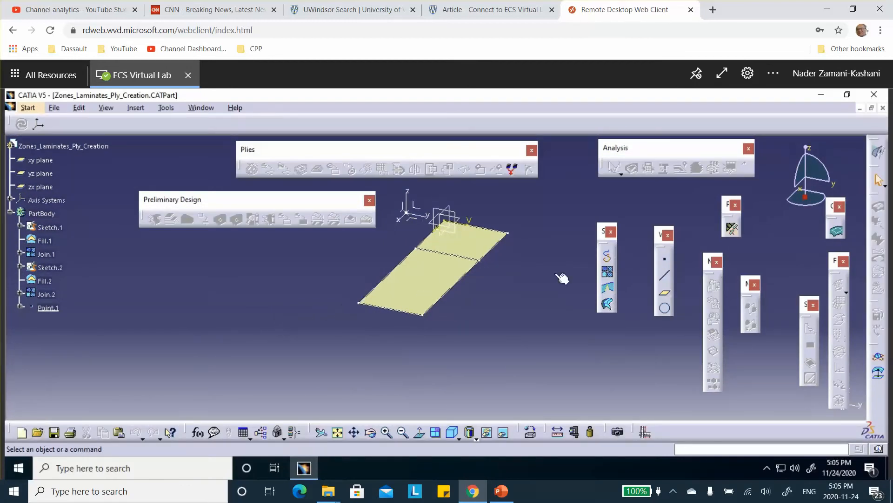
Start the Composites Parameters definition and load the material catalog from the composites folder for adding a material.
{"action": "left_click", "coordinate": [733, 229]}
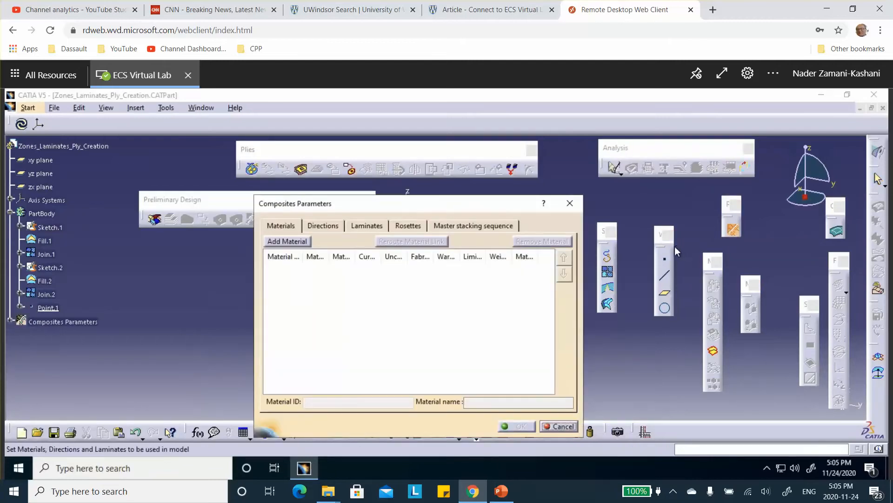
{"action": "left_click", "coordinate": [284, 241]}
{"action": "left_click", "coordinate": [409, 253]}
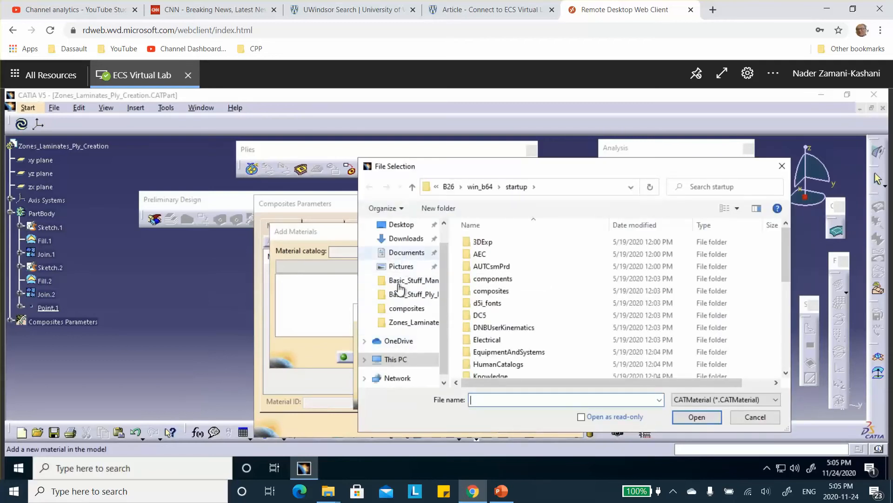
{"action": "left_click", "coordinate": [399, 309]}
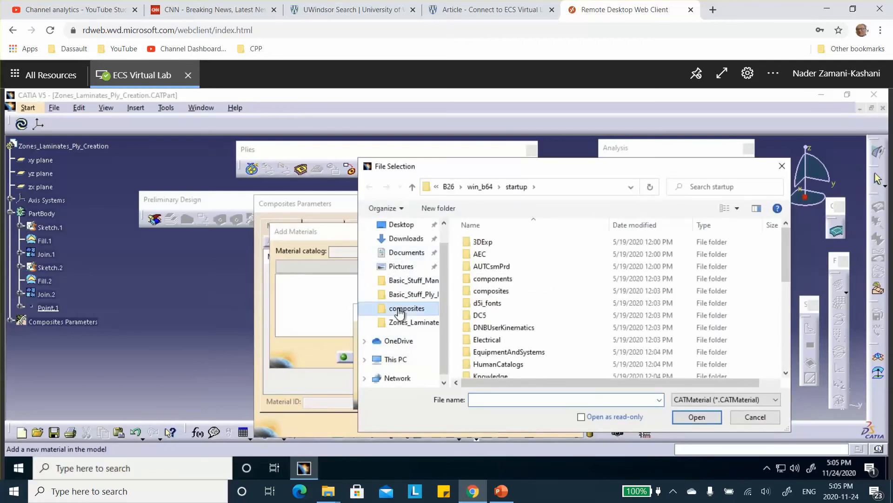
{"action": "left_click", "coordinate": [476, 265]}
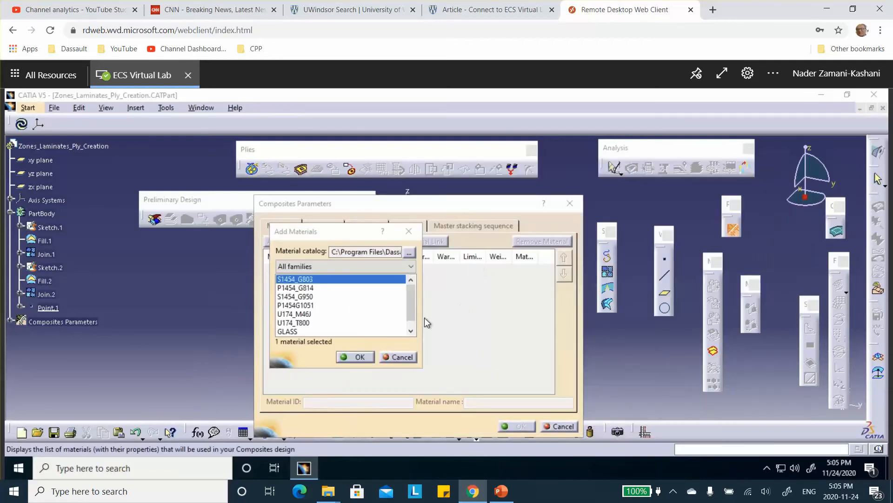
Add the KEVLAR4 material from the loaded catalog to the composites parameters.
{"action": "scroll", "coordinate": [372, 325], "scroll_direction": "down", "scroll_amount": 2}
{"action": "left_click", "coordinate": [291, 322]}
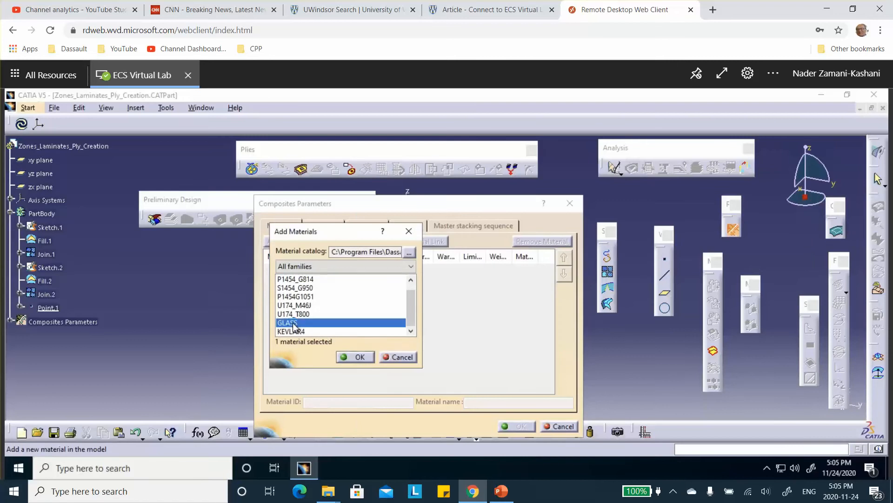
{"action": "left_click", "coordinate": [289, 331]}
{"action": "left_click", "coordinate": [359, 357]}
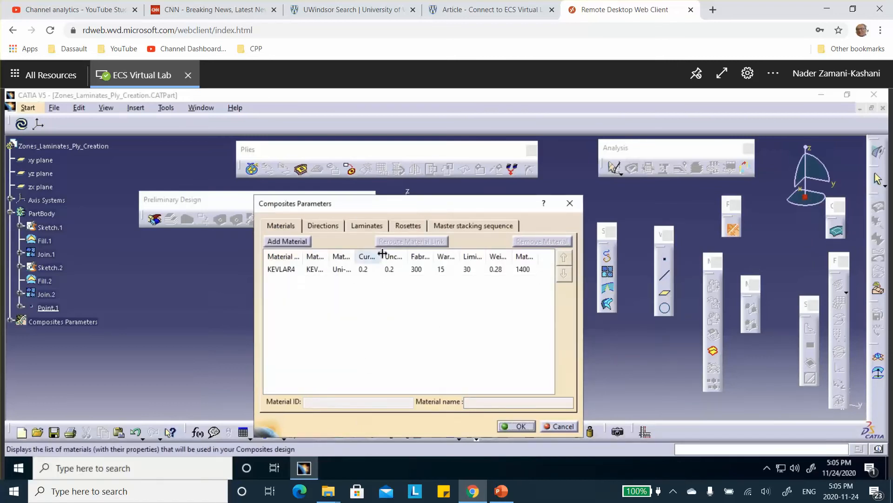
Add a rosette to the composites parameters using the part's axis system with Cartesian transfer and 1000mm constant model size.
{"action": "left_click", "coordinate": [409, 226]}
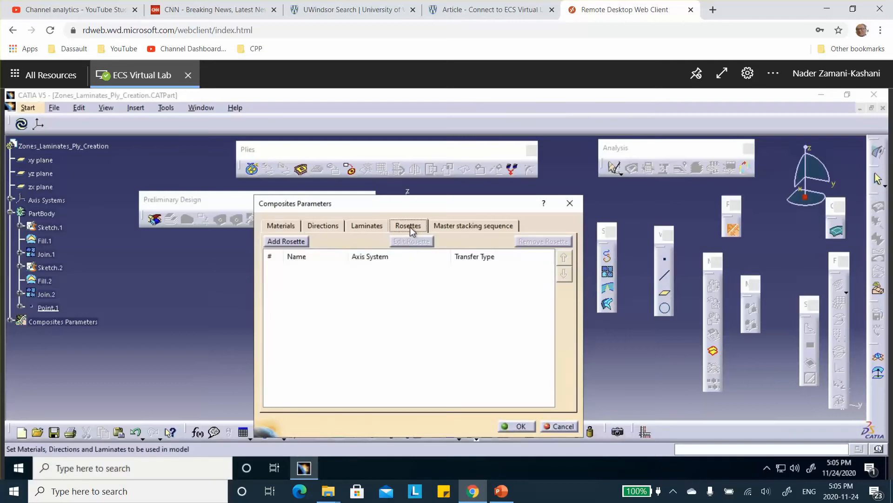
{"action": "left_click", "coordinate": [287, 241]}
{"action": "left_click_drag", "start_coordinate": [336, 208], "coordinate": [474, 304]}
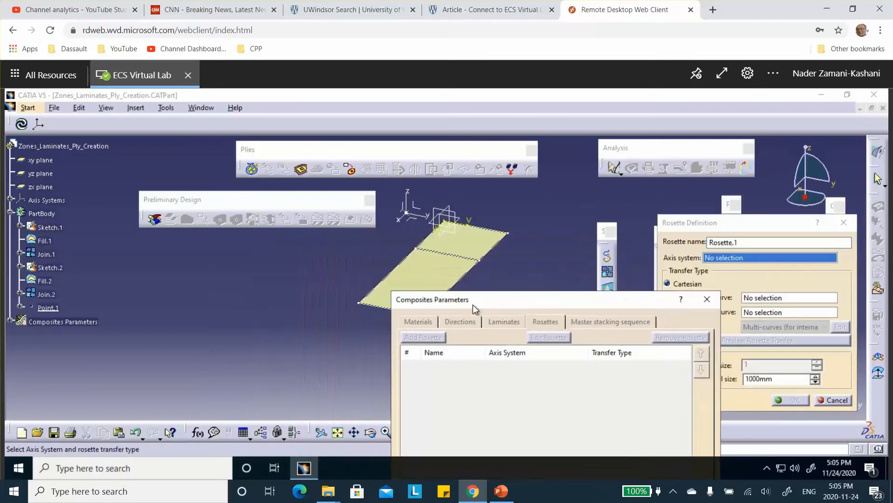
{"action": "left_click", "coordinate": [406, 210]}
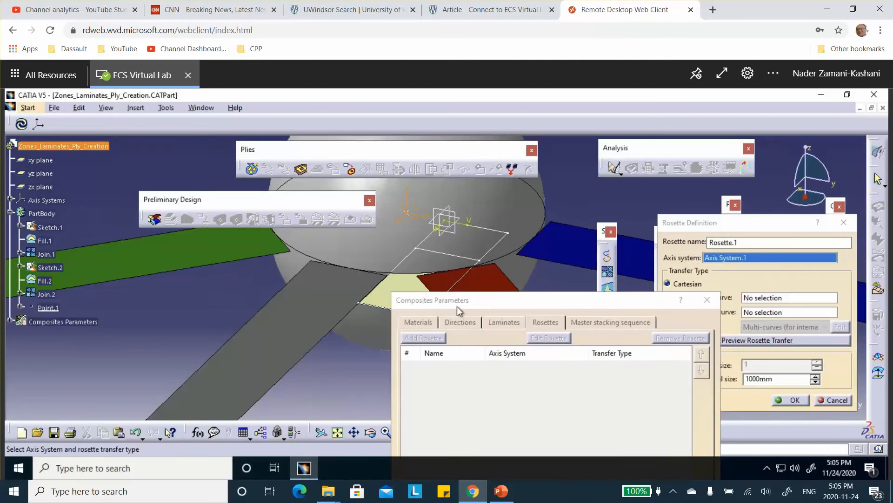
{"action": "left_click_drag", "start_coordinate": [501, 302], "coordinate": [306, 257]}
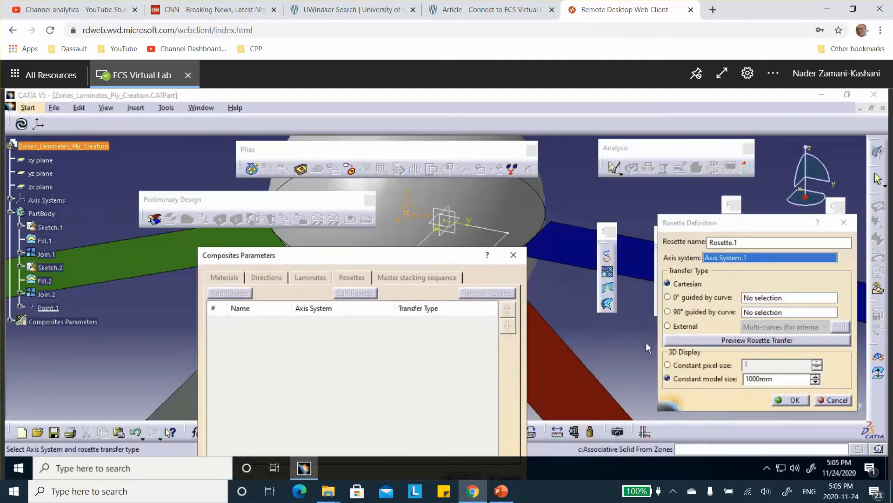
{"action": "left_click", "coordinate": [779, 395]}
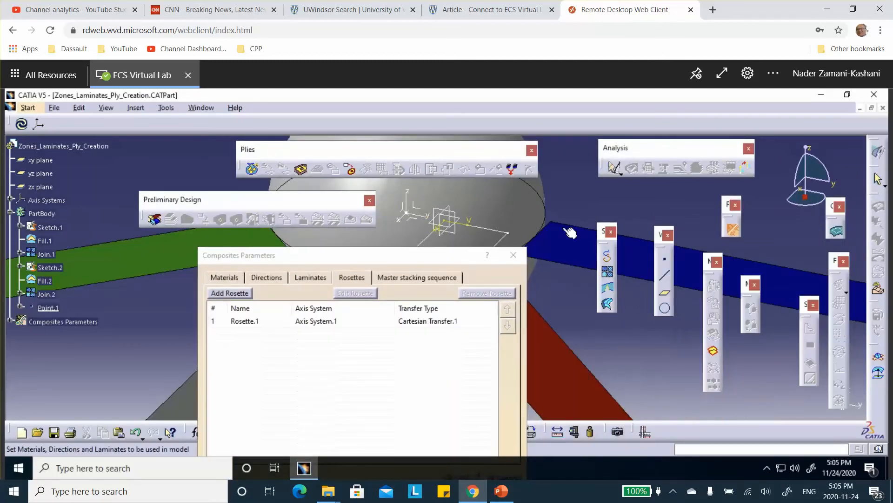
Hide the large rosette graphic in the 3D view and move the Composites Parameters window clear of the axis system.
{"action": "right_click", "coordinate": [504, 194]}
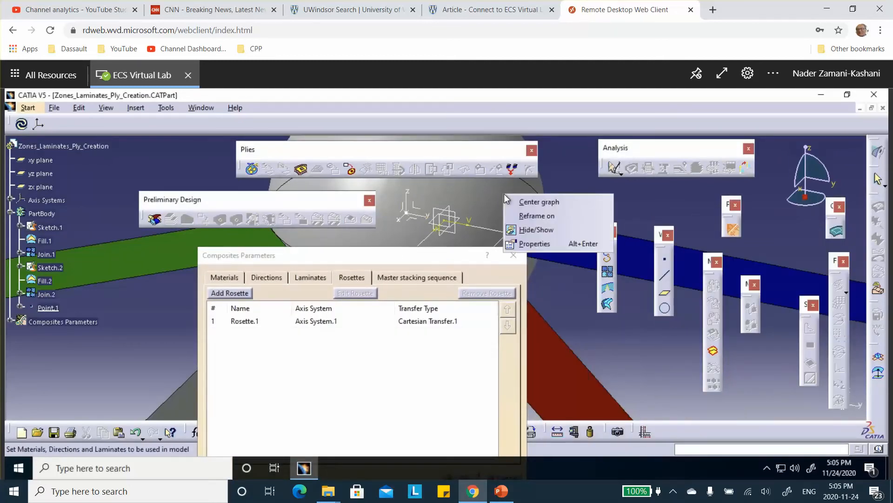
{"action": "left_click", "coordinate": [533, 229]}
{"action": "left_click_drag", "start_coordinate": [418, 257], "coordinate": [640, 184]}
Consult the ply layout slide in PowerPoint and start a new laminate defined by stacking sequence, with KEVLAR4 as the material.
{"action": "left_click", "coordinate": [539, 208]}
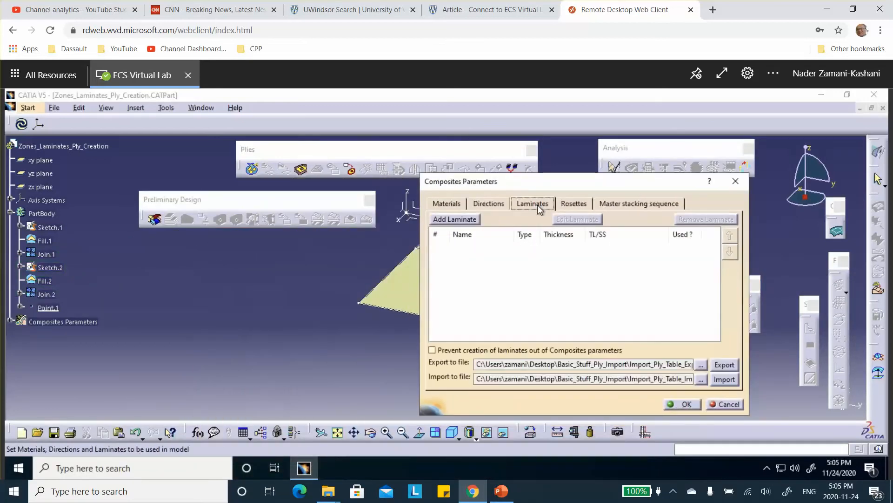
{"action": "left_click", "coordinate": [501, 490]}
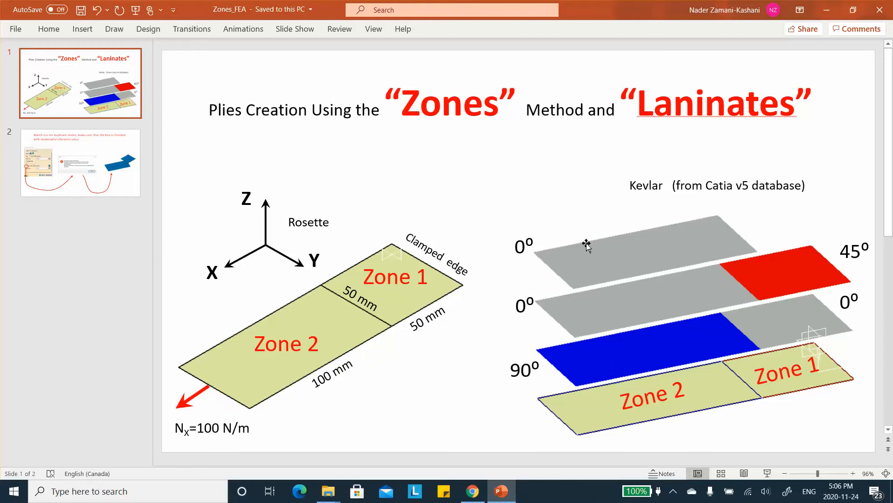
{"action": "left_click", "coordinate": [825, 10]}
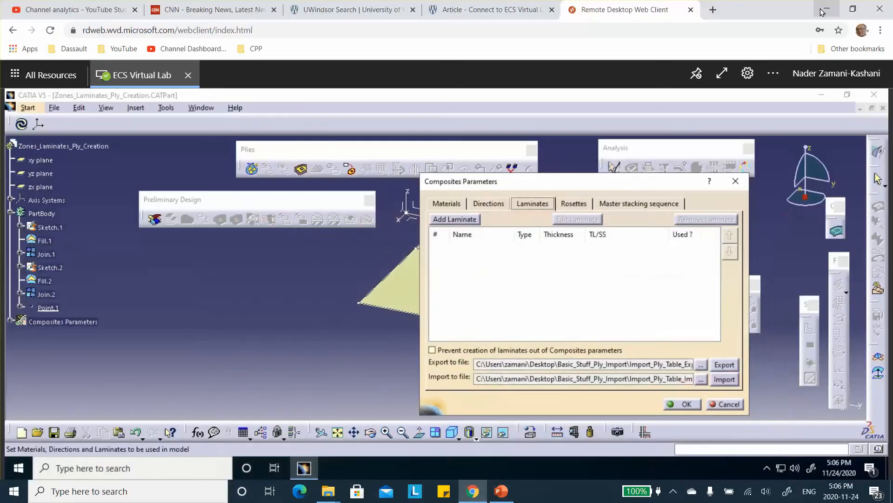
{"action": "left_click", "coordinate": [454, 219]}
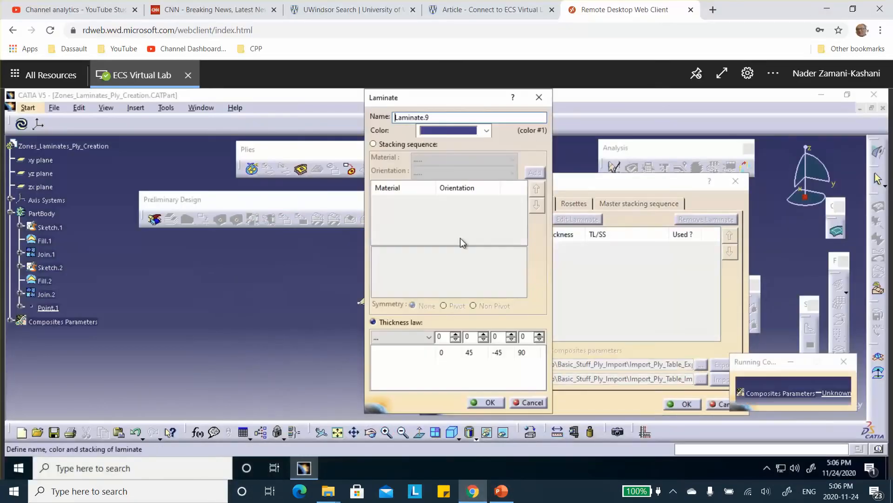
{"action": "left_click", "coordinate": [373, 145]}
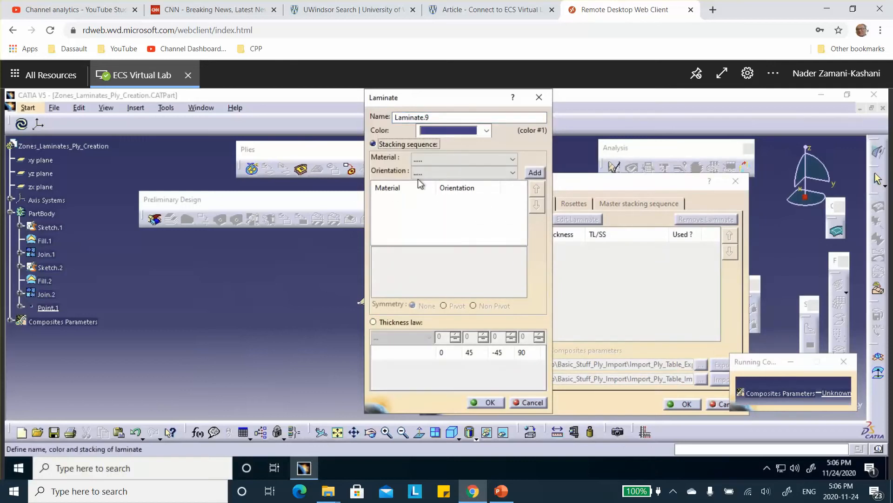
{"action": "left_click", "coordinate": [499, 161]}
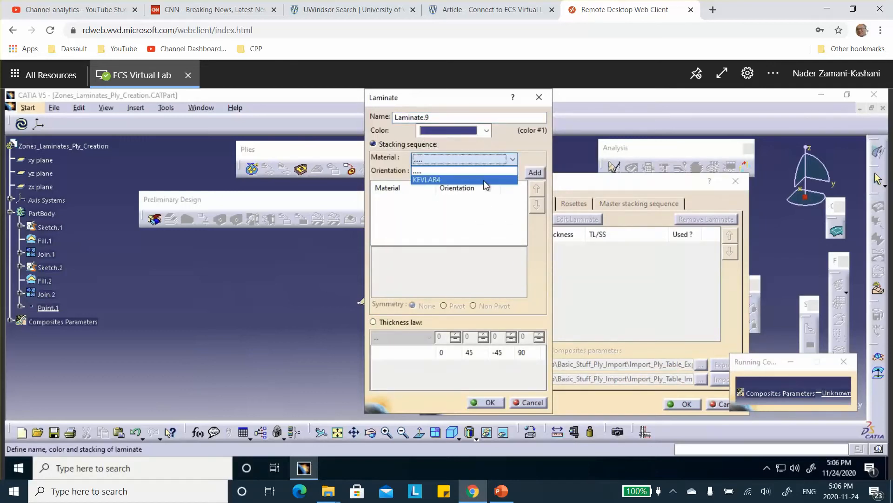
{"action": "left_click", "coordinate": [486, 180]}
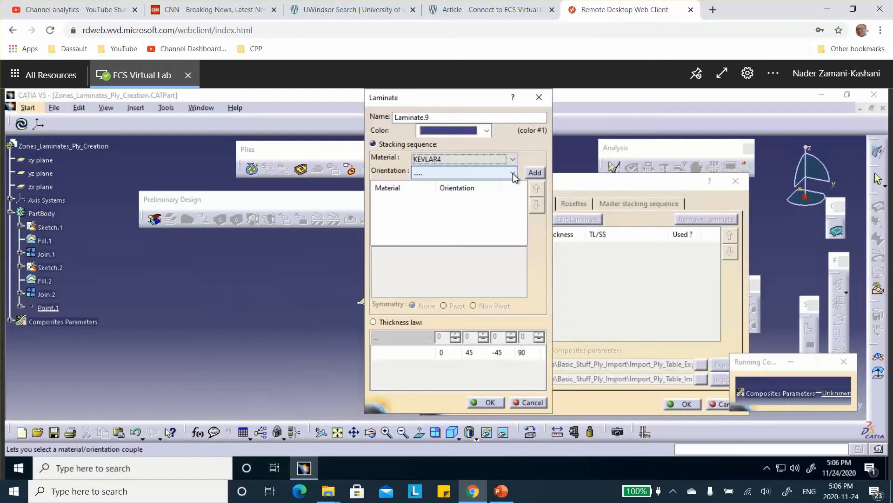
Check Zone 1's ply angles on the PowerPoint slide and add a KEVLAR4 layer with orientation 0 to the laminate.
{"action": "left_click", "coordinate": [513, 174]}
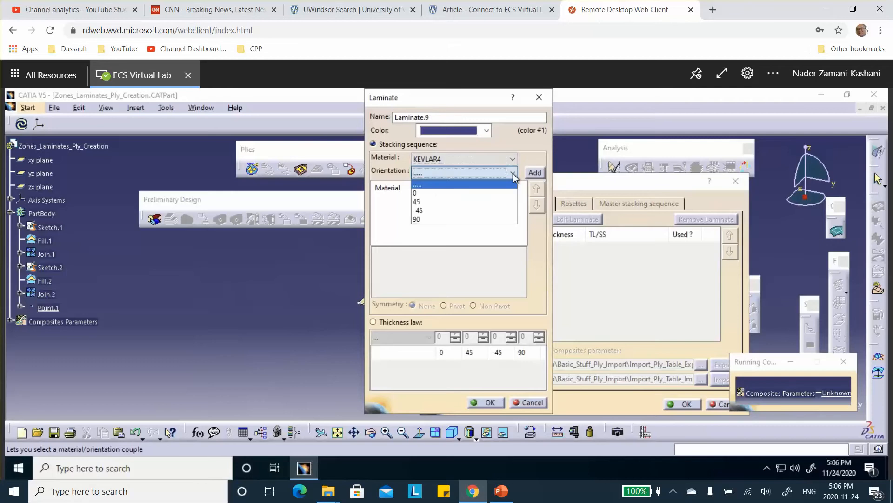
{"action": "left_click", "coordinate": [496, 193]}
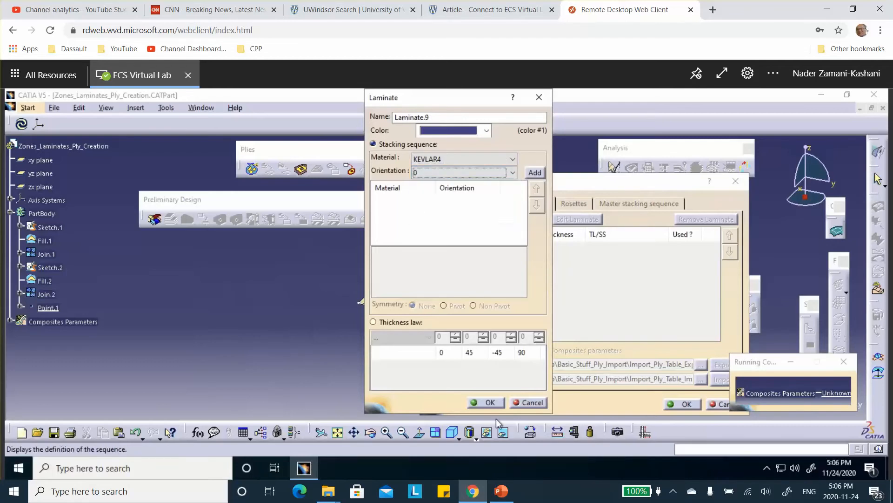
{"action": "left_click", "coordinate": [501, 492]}
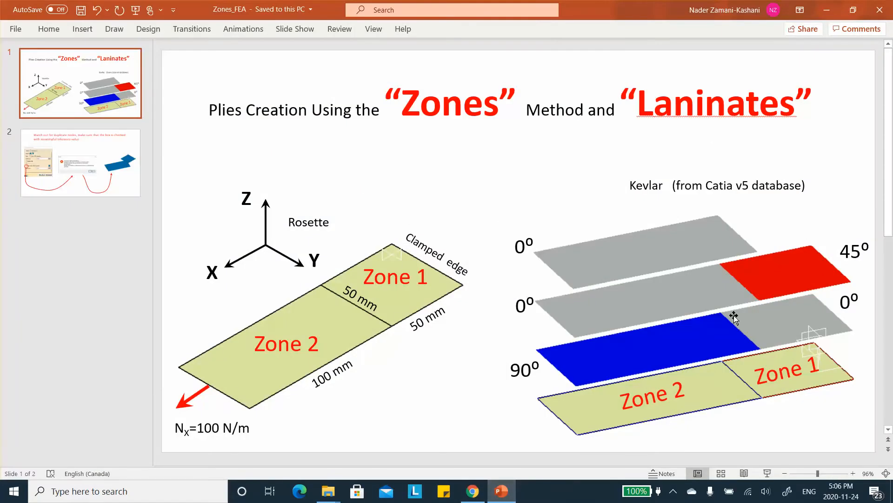
{"action": "left_click", "coordinate": [827, 10]}
{"action": "left_click", "coordinate": [541, 173]}
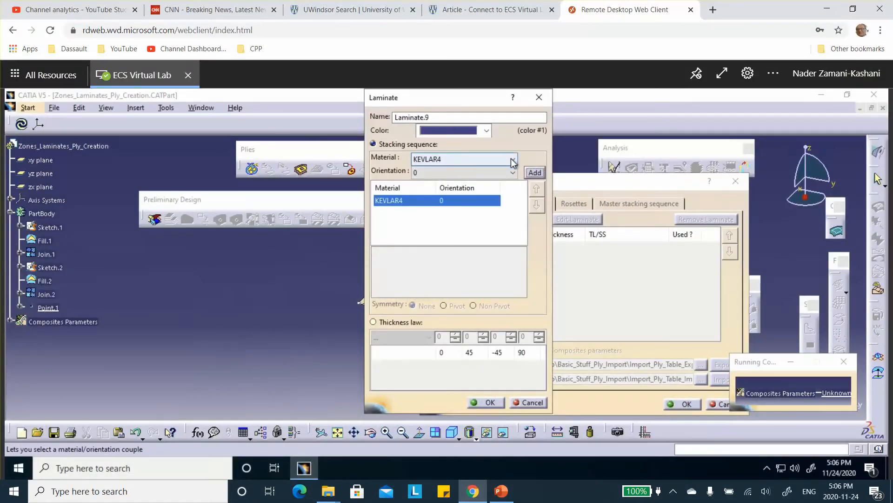
Add a second KEVLAR4 layer with orientation 45 to the laminate's stacking sequence and accept the laminate.
{"action": "left_click", "coordinate": [513, 160]}
{"action": "left_click", "coordinate": [459, 180]}
{"action": "left_click", "coordinate": [473, 173]}
{"action": "left_click", "coordinate": [445, 202]}
{"action": "left_click", "coordinate": [535, 173]}
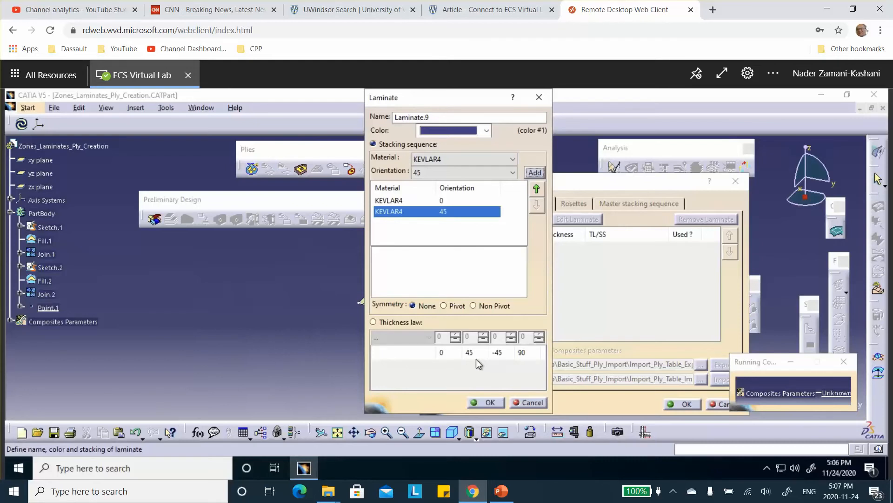
{"action": "left_click", "coordinate": [491, 403]}
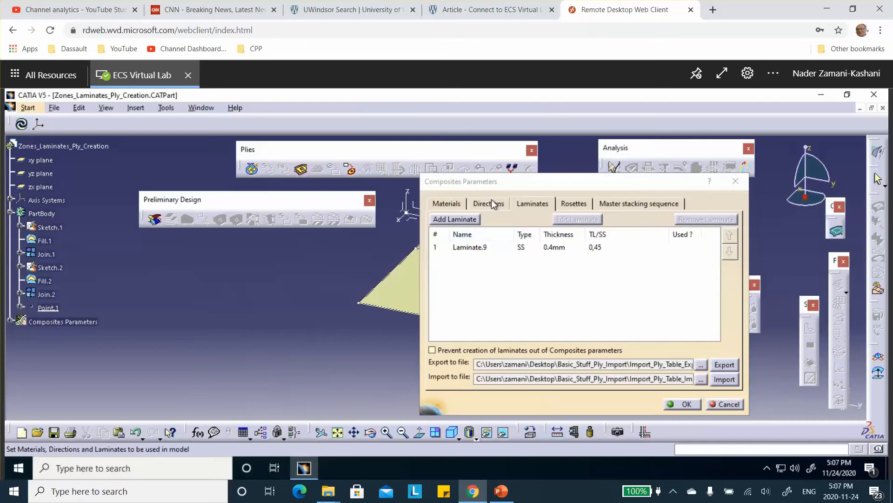
Create a second stacking-sequence laminate, consult Zone 2's ply angles in PowerPoint, and add a KEVLAR4 layer with orientation 90.
{"action": "left_click", "coordinate": [459, 220]}
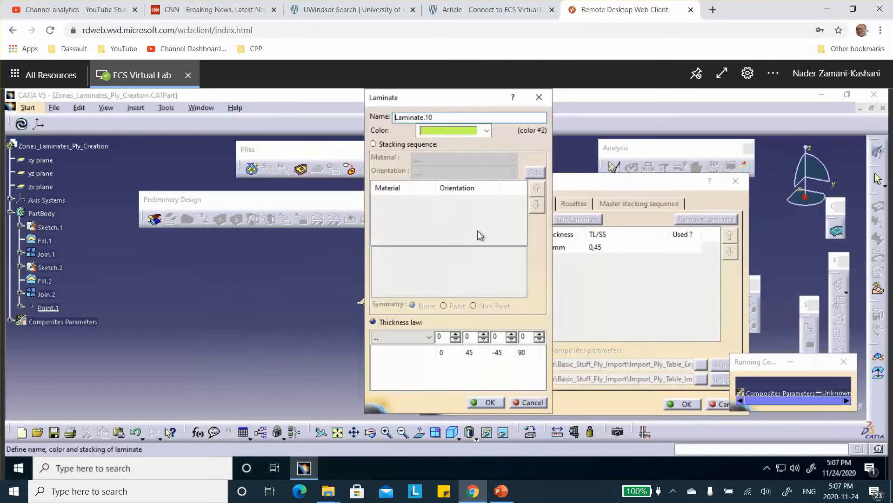
{"action": "left_click", "coordinate": [374, 145]}
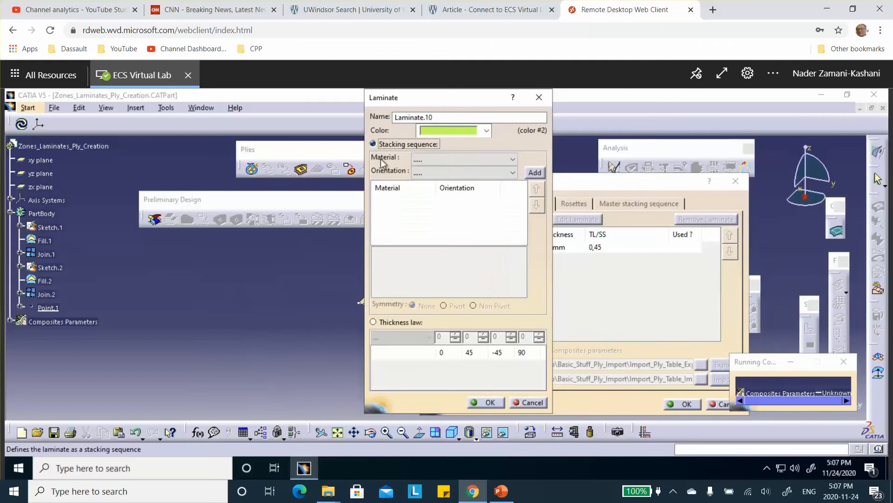
{"action": "left_click", "coordinate": [437, 159]}
{"action": "left_click", "coordinate": [437, 180]}
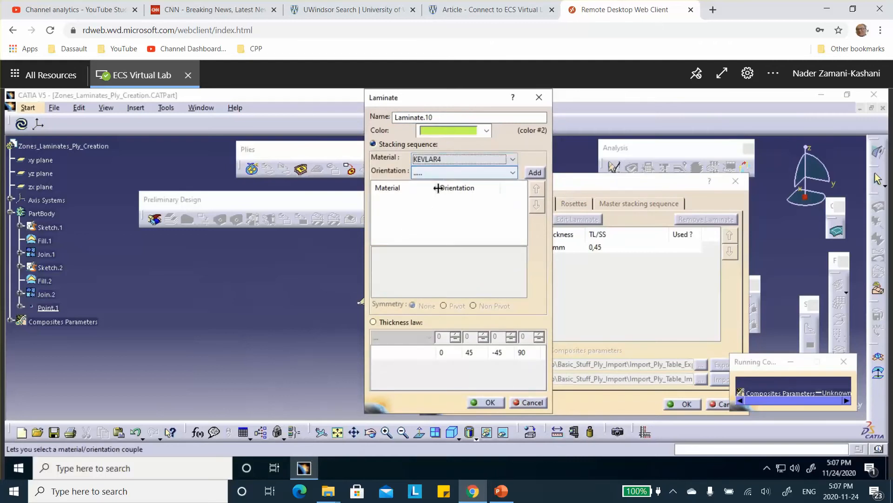
{"action": "left_click", "coordinate": [502, 491]}
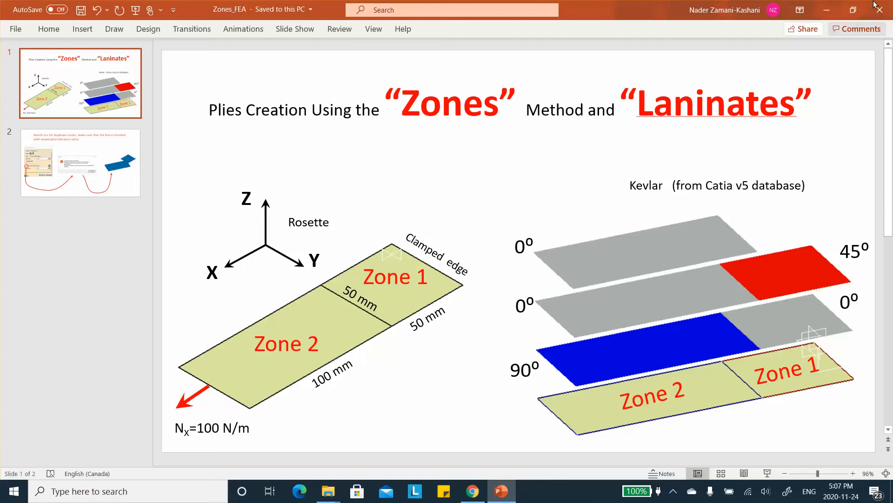
{"action": "left_click", "coordinate": [833, 9]}
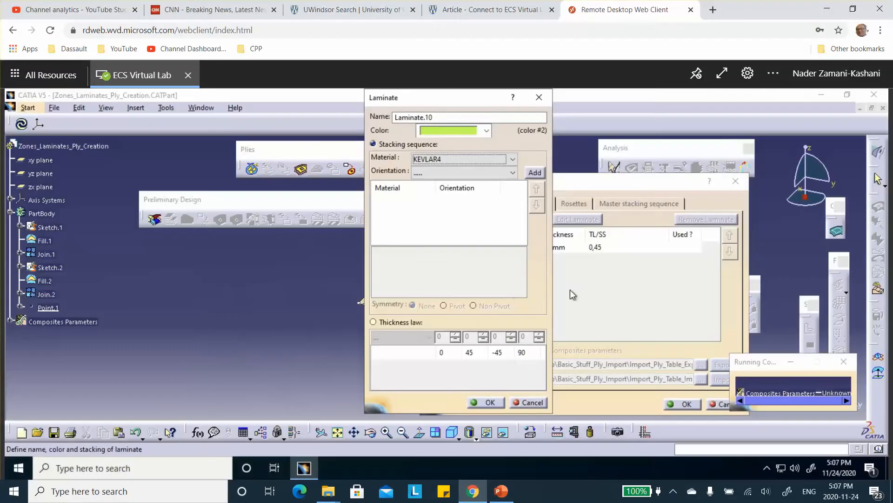
{"action": "left_click", "coordinate": [513, 172]}
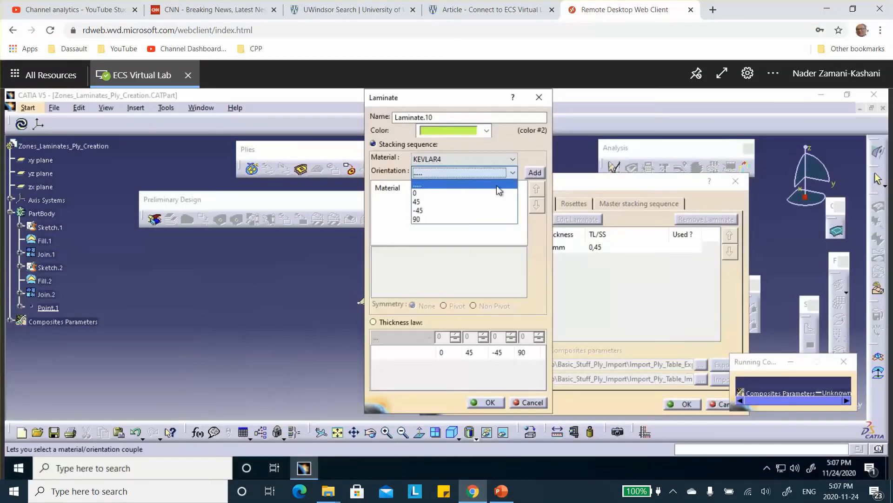
{"action": "left_click", "coordinate": [440, 220]}
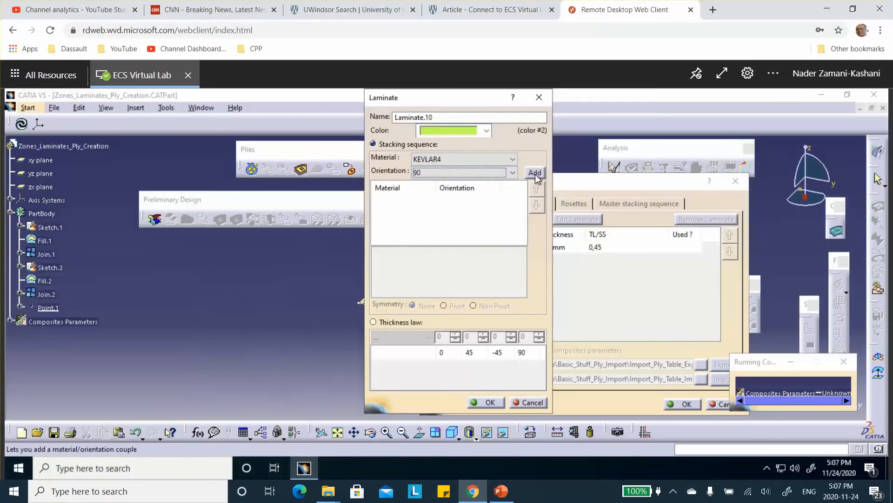
{"action": "left_click", "coordinate": [535, 173]}
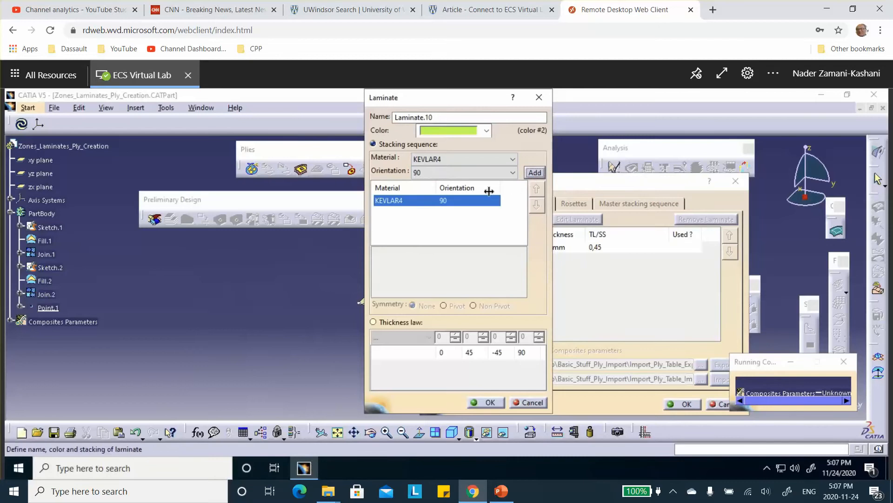
Add two KEVLAR4 layers with orientation 0 after the 90 layer and accept the second laminate.
{"action": "left_click", "coordinate": [512, 173]}
{"action": "left_click", "coordinate": [462, 192]}
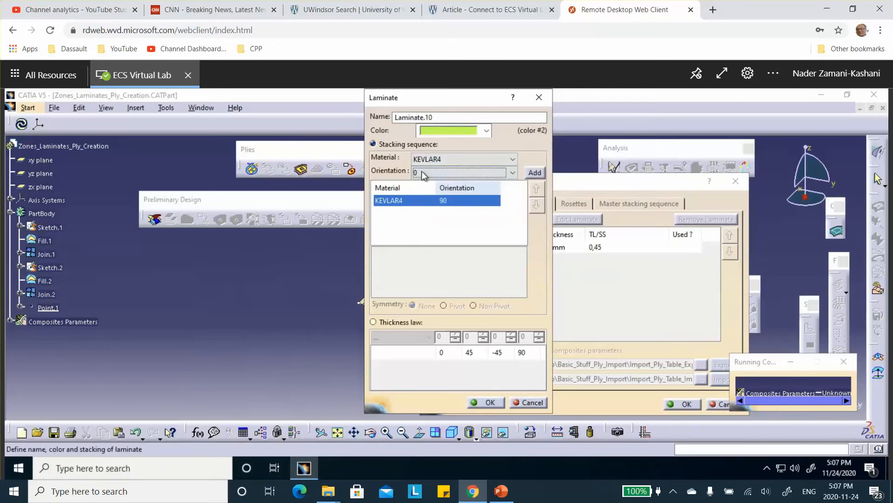
{"action": "left_click", "coordinate": [535, 173]}
{"action": "left_click", "coordinate": [513, 173]}
{"action": "left_click", "coordinate": [513, 173]}
{"action": "left_click", "coordinate": [526, 178]}
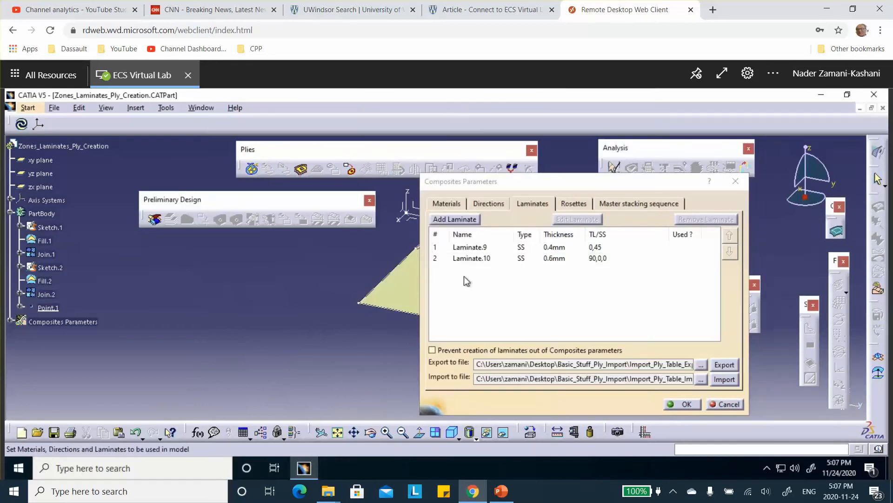
Review the defined materials, rosettes and laminates, and accept the composites parameters.
{"action": "left_click", "coordinate": [447, 204]}
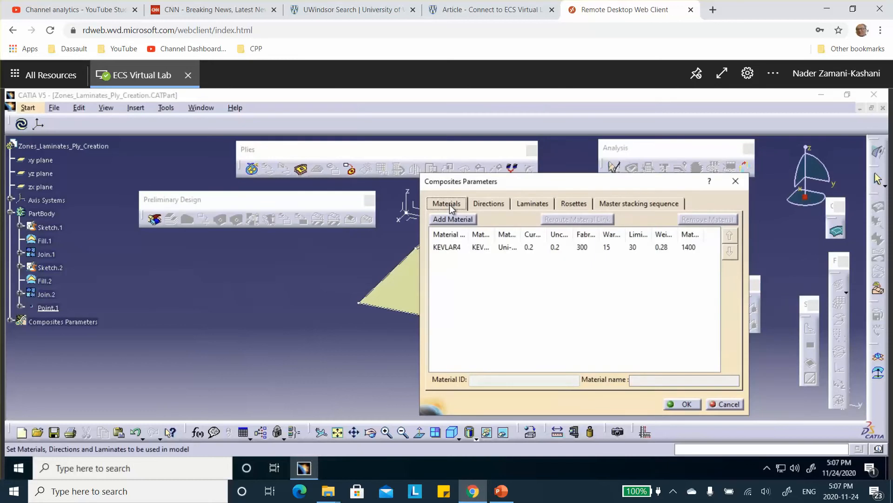
{"action": "left_click", "coordinate": [569, 203]}
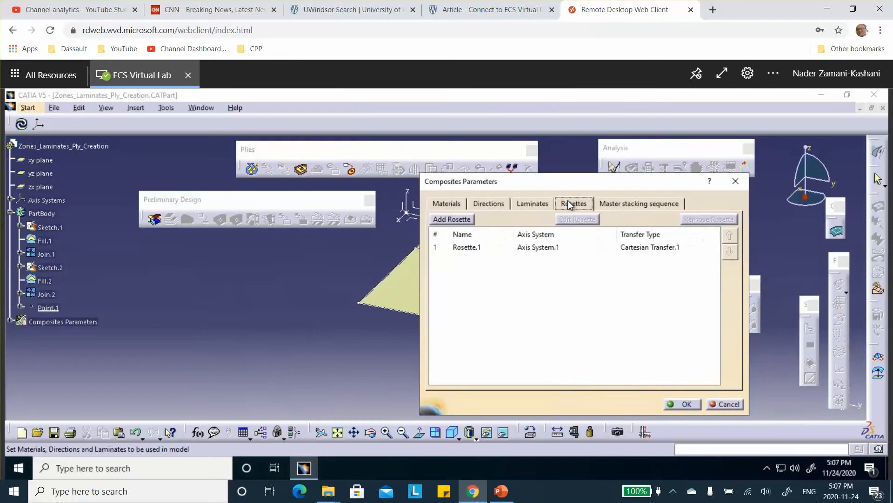
{"action": "left_click", "coordinate": [532, 207]}
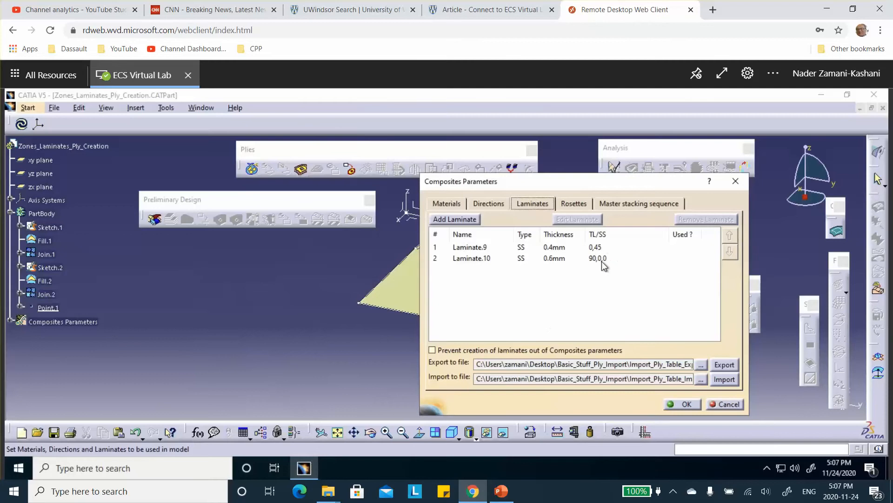
{"action": "left_click_drag", "start_coordinate": [572, 188], "coordinate": [466, 165]}
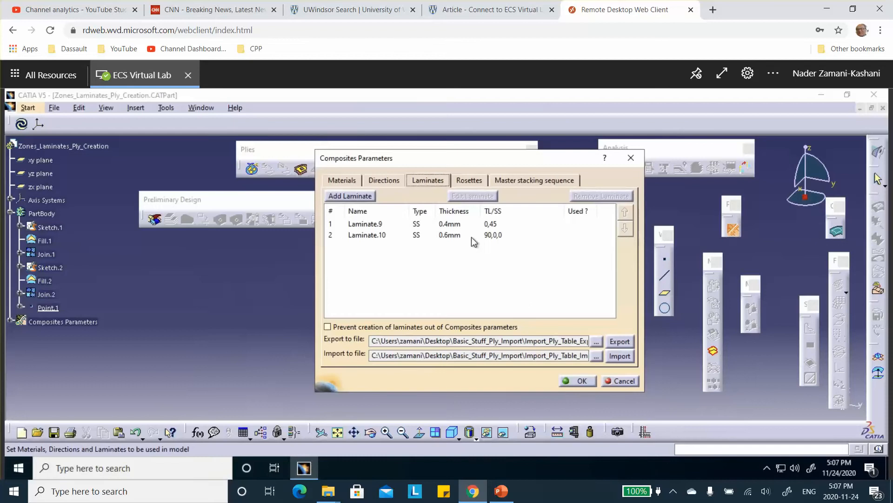
{"action": "left_click", "coordinate": [580, 382]}
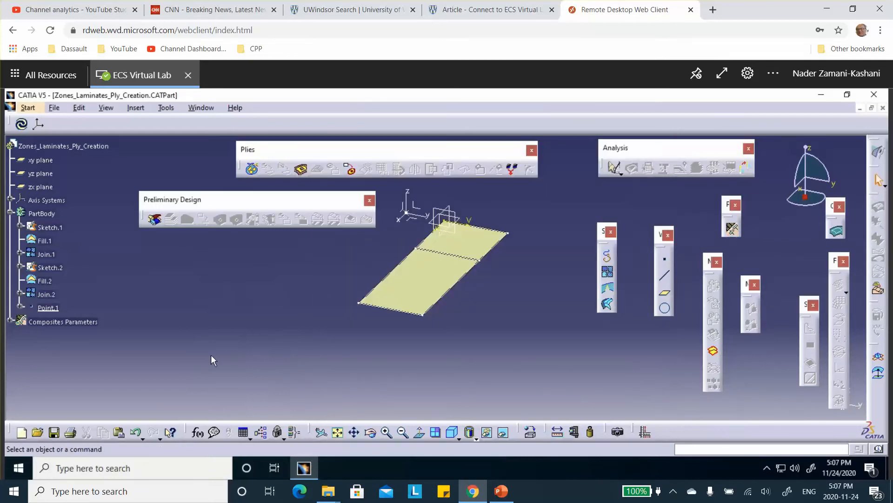
{"action": "scroll", "coordinate": [204, 355], "scroll_direction": "down", "scroll_amount": 2}
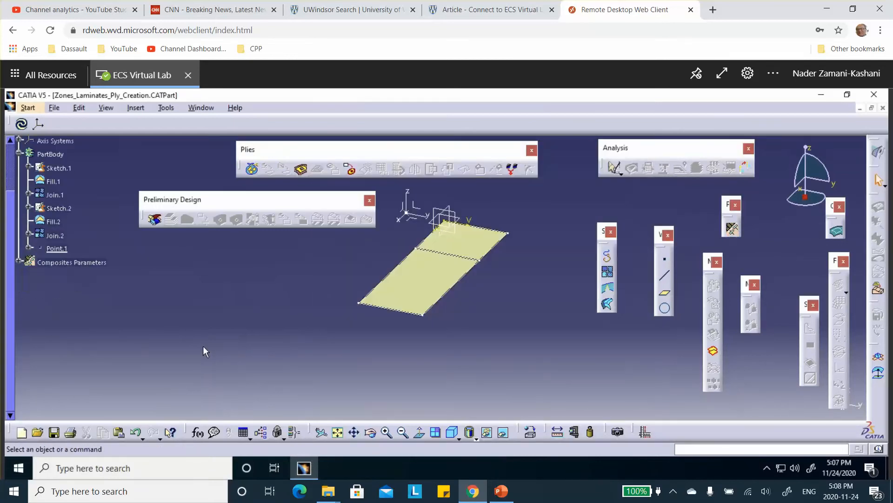
{"action": "left_click", "coordinate": [19, 262]}
{"action": "left_click", "coordinate": [19, 261]}
{"action": "left_click", "coordinate": [251, 171]}
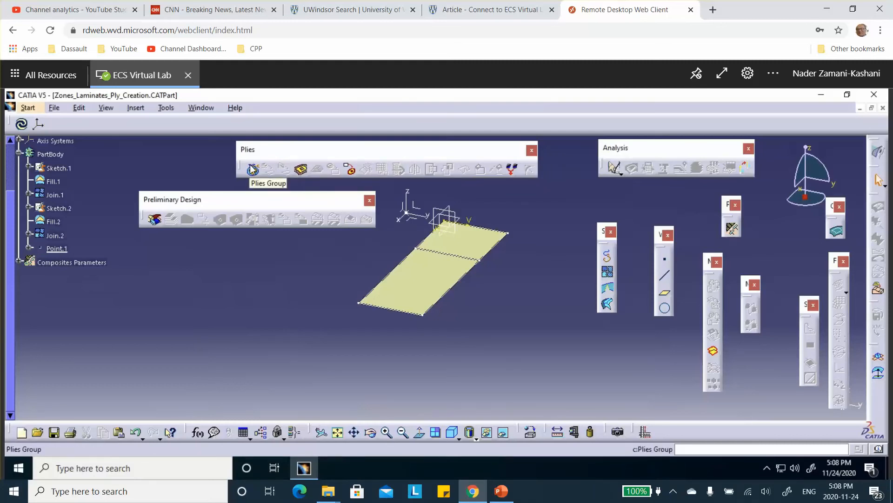
Create a zones group on surface Join.1 with the draping direction reversed to point upward and Rosette.1 assigned.
{"action": "left_click", "coordinate": [157, 221]}
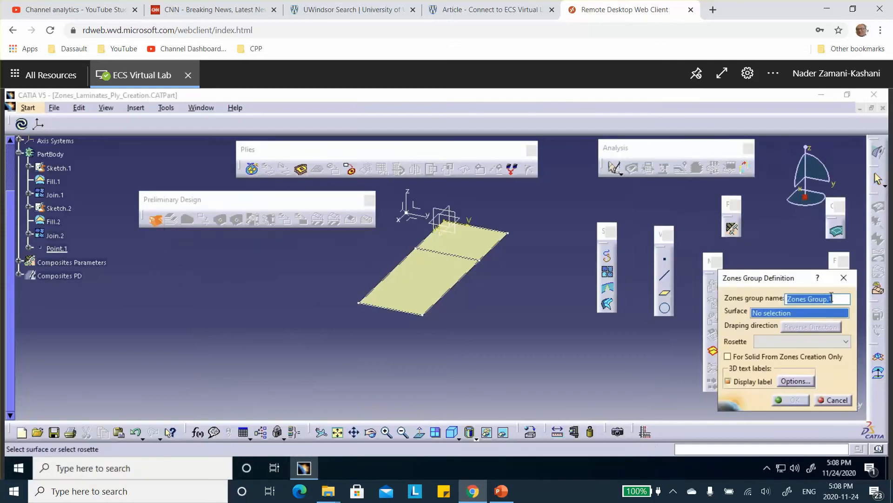
{"action": "left_click", "coordinate": [469, 257]}
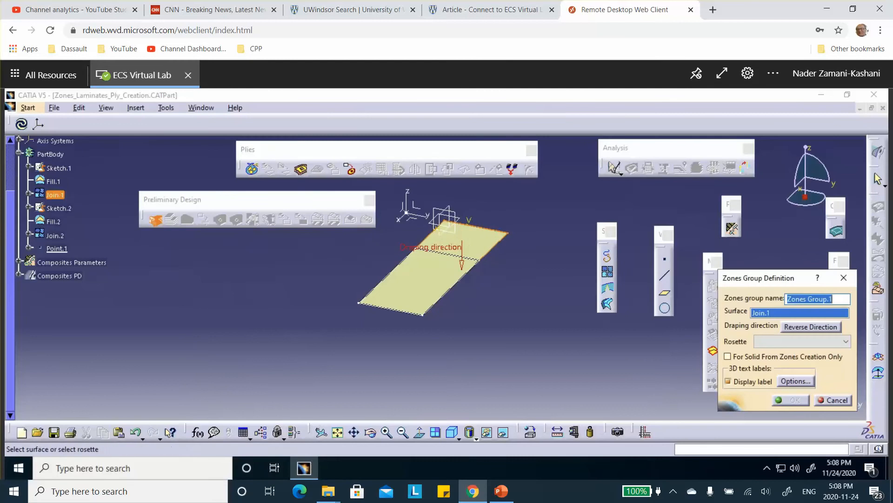
{"action": "left_click", "coordinate": [462, 265]}
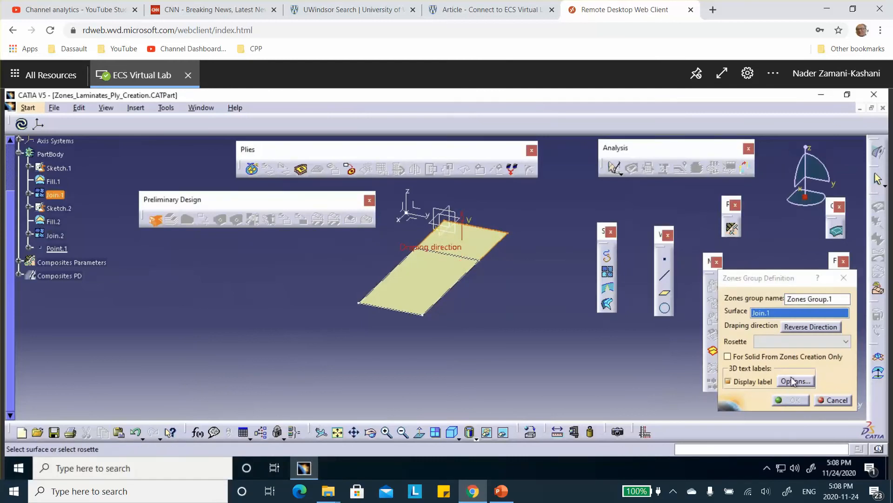
{"action": "left_click", "coordinate": [806, 341]}
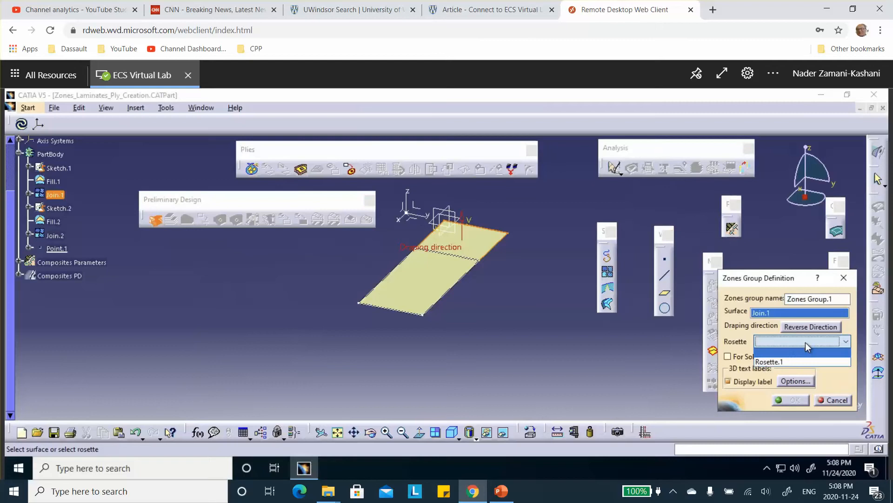
{"action": "left_click", "coordinate": [789, 358]}
{"action": "left_click", "coordinate": [794, 401]}
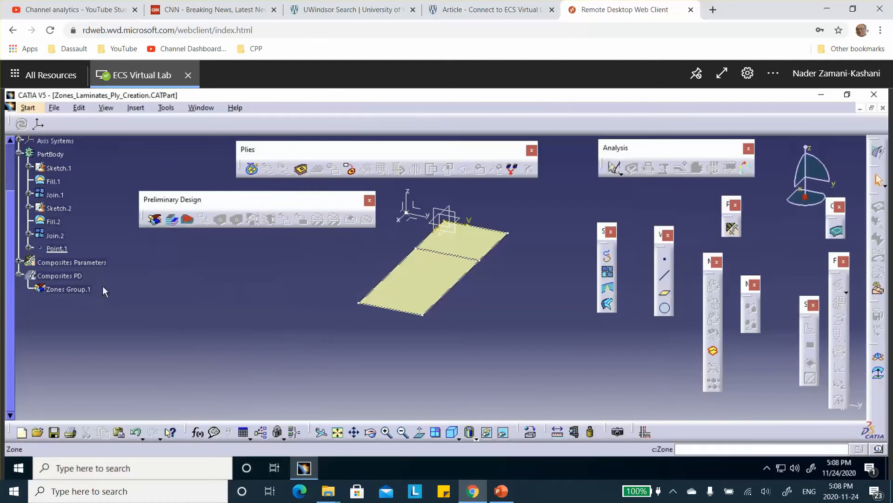
Create a zone in Zones Group.1 with Sketch.1 as its contour, assign Laminate.9, and check its rosette.
{"action": "left_click", "coordinate": [172, 225]}
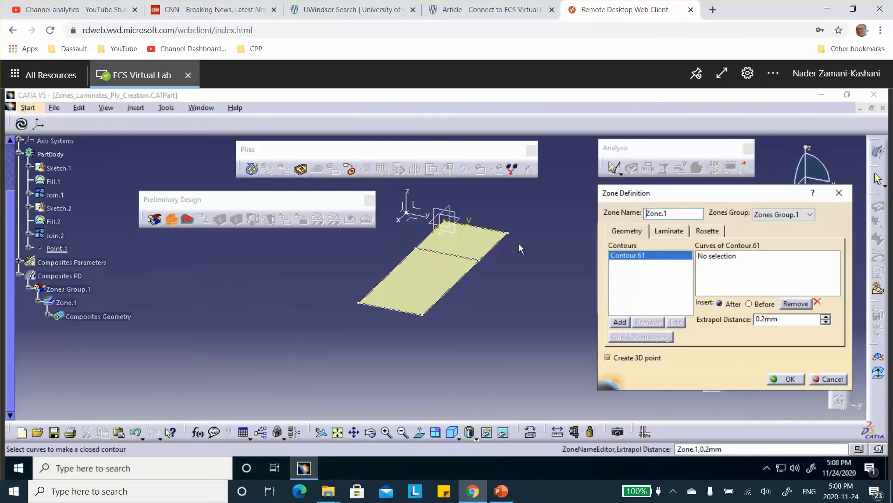
{"action": "left_click", "coordinate": [514, 226]}
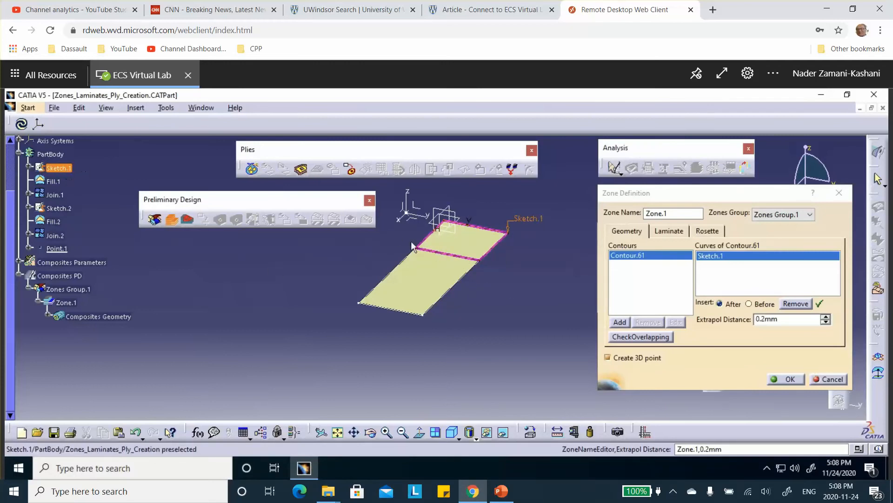
{"action": "left_click", "coordinate": [665, 233]}
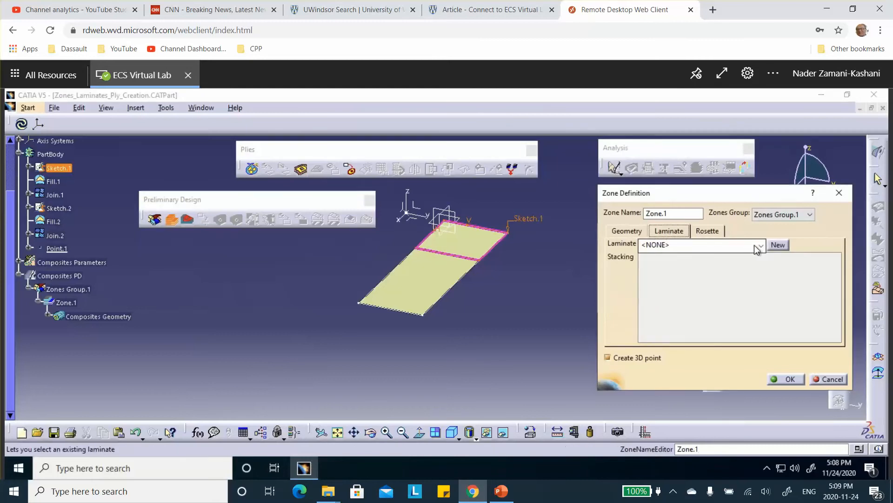
{"action": "left_click", "coordinate": [762, 245]}
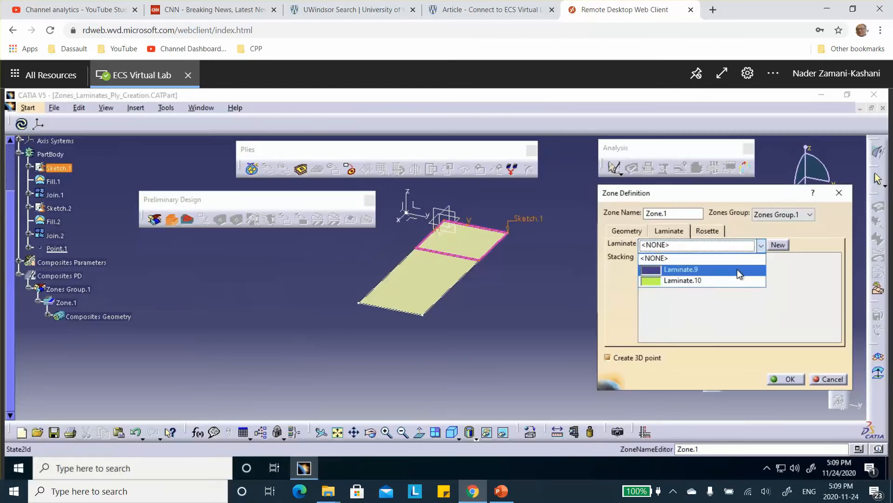
{"action": "left_click", "coordinate": [737, 269]}
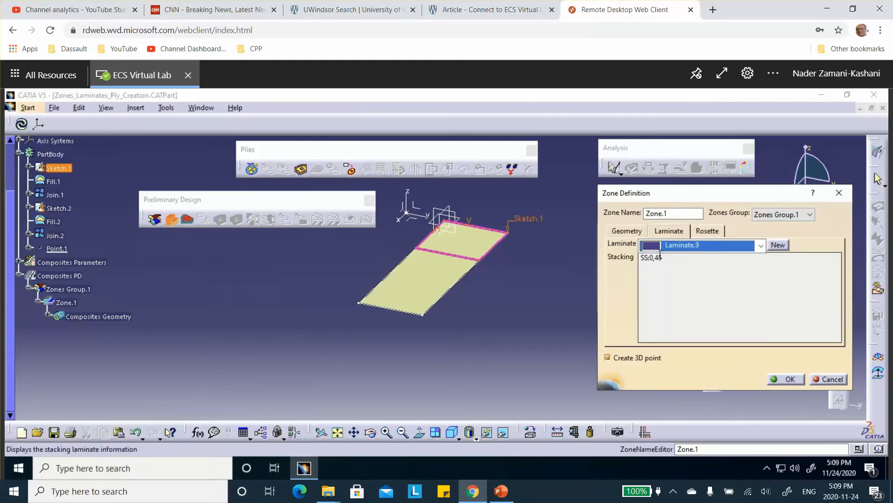
{"action": "left_click", "coordinate": [708, 230]}
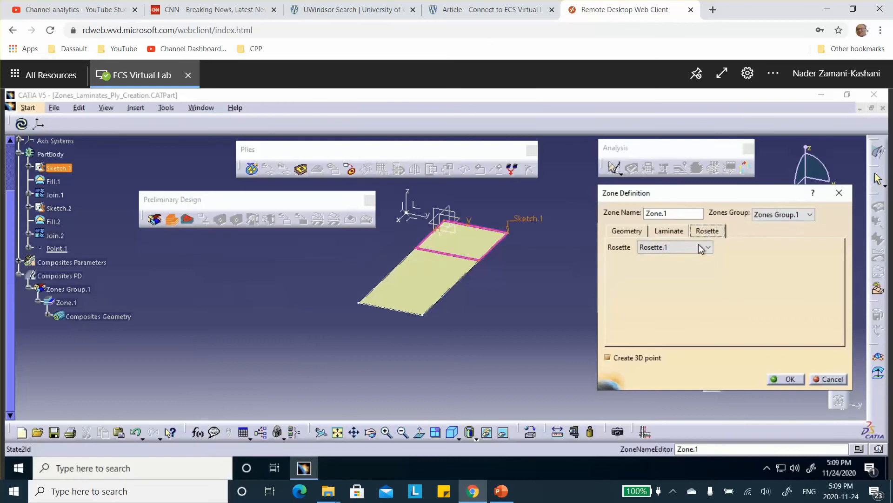
{"action": "left_click", "coordinate": [790, 379]}
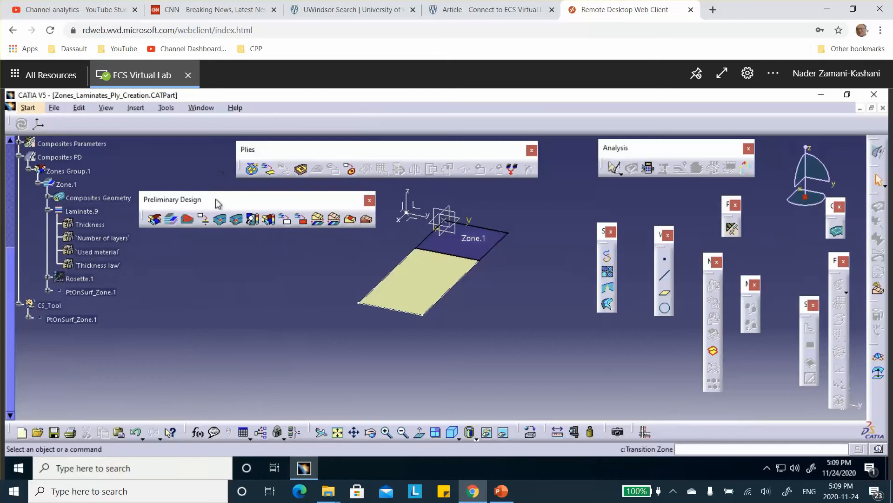
Create a second zones group on surface Join.2 with the draping direction reversed to point upward and Rosette.1 assigned.
{"action": "left_click", "coordinate": [155, 218]}
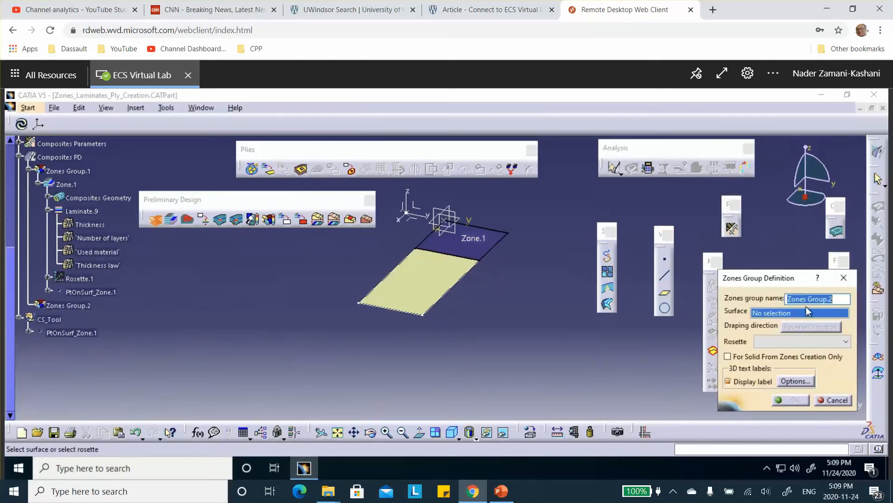
{"action": "left_click", "coordinate": [441, 298]}
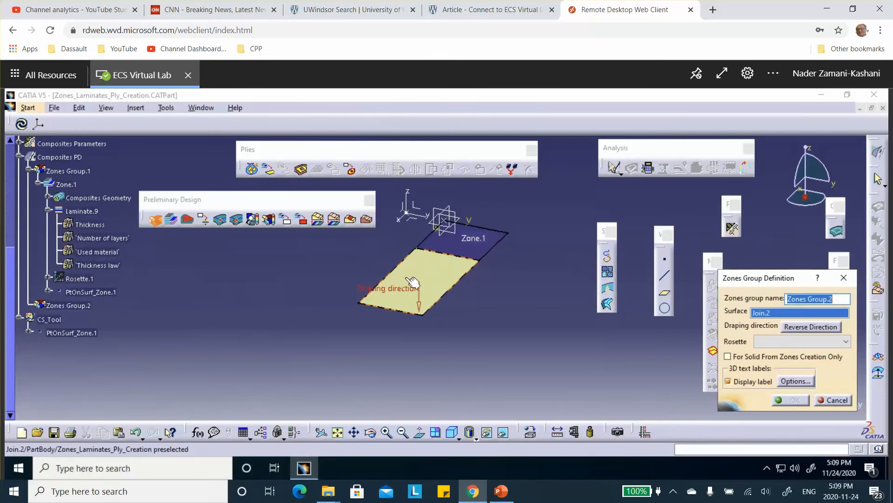
{"action": "left_click", "coordinate": [419, 305]}
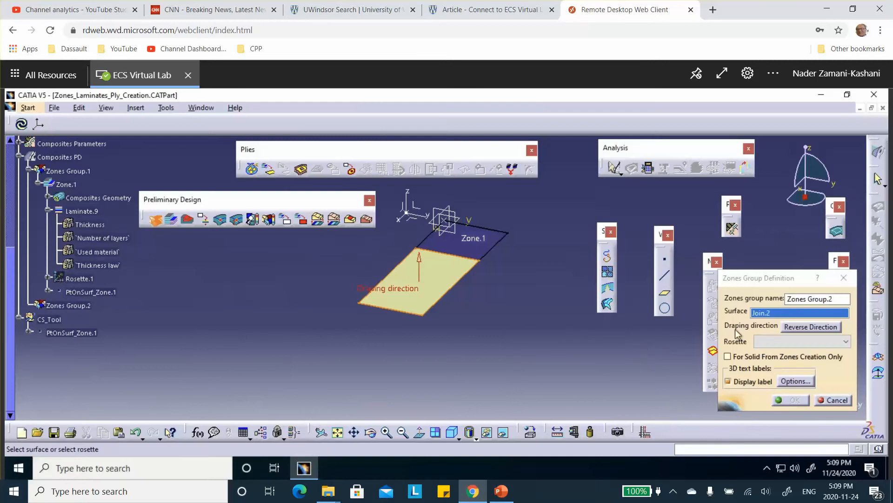
{"action": "left_click", "coordinate": [837, 345]}
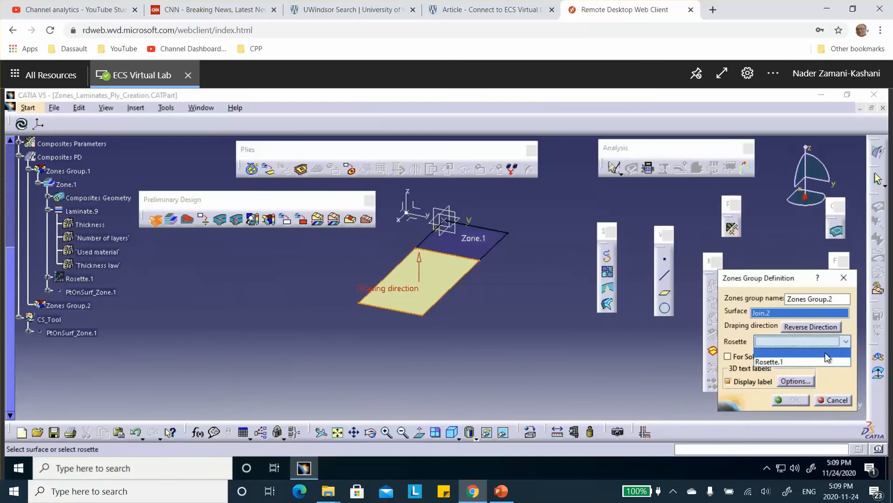
{"action": "left_click", "coordinate": [803, 362]}
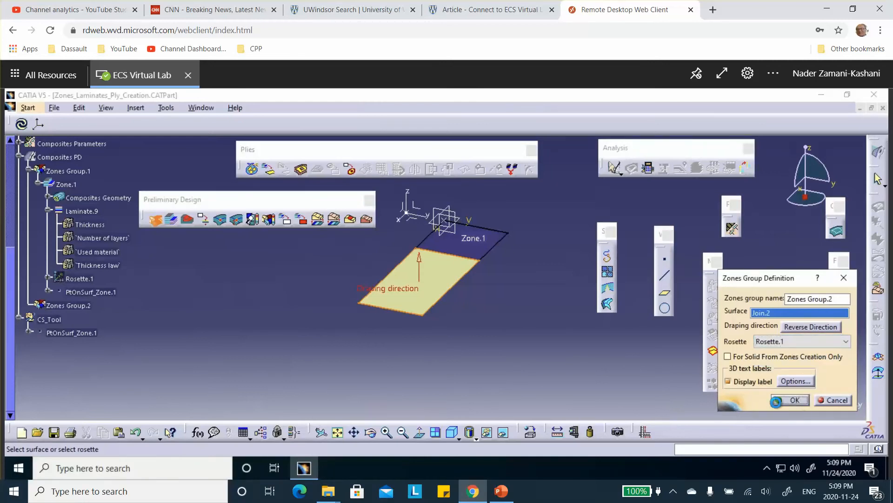
{"action": "left_click", "coordinate": [791, 400]}
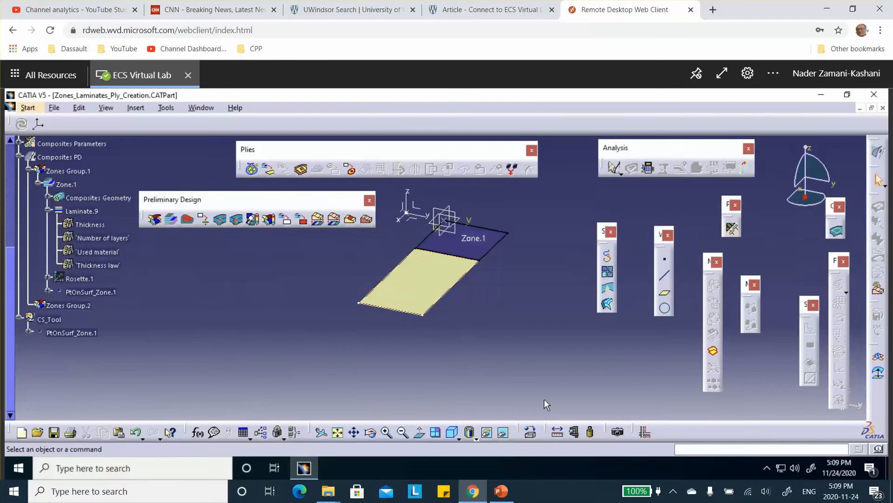
Create a zone in Zones Group.2 with Sketch.2 as its contour, assign Laminate.10, and check its rosette.
{"action": "left_click", "coordinate": [171, 220]}
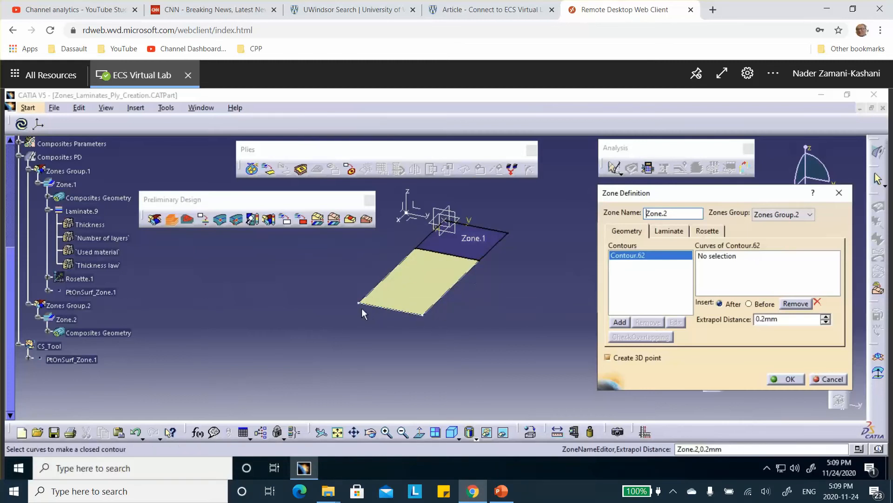
{"action": "left_click", "coordinate": [456, 296]}
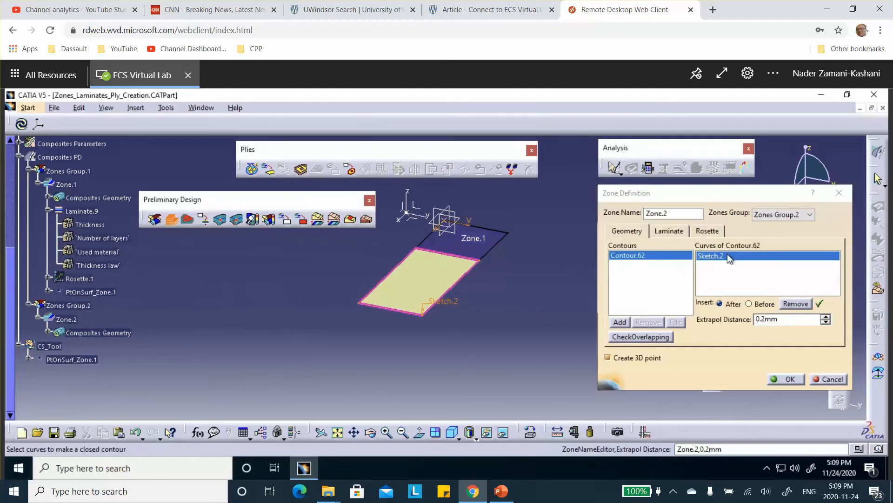
{"action": "left_click", "coordinate": [676, 233]}
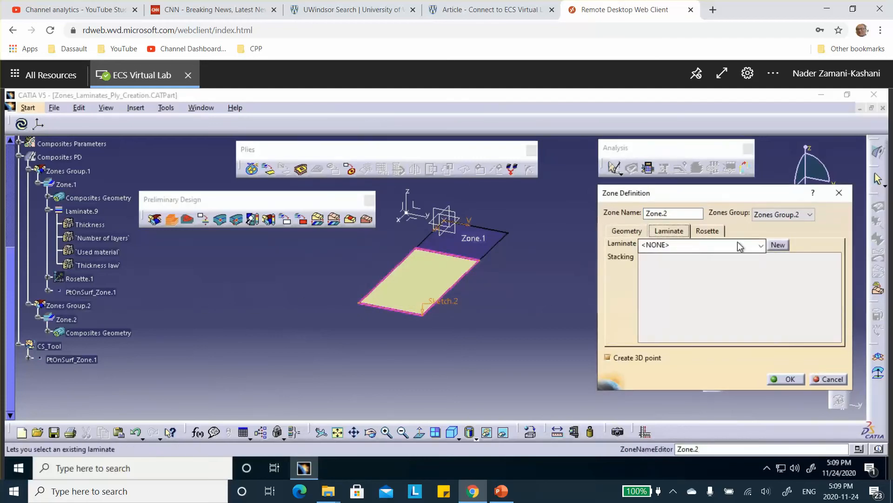
{"action": "left_click", "coordinate": [761, 245]}
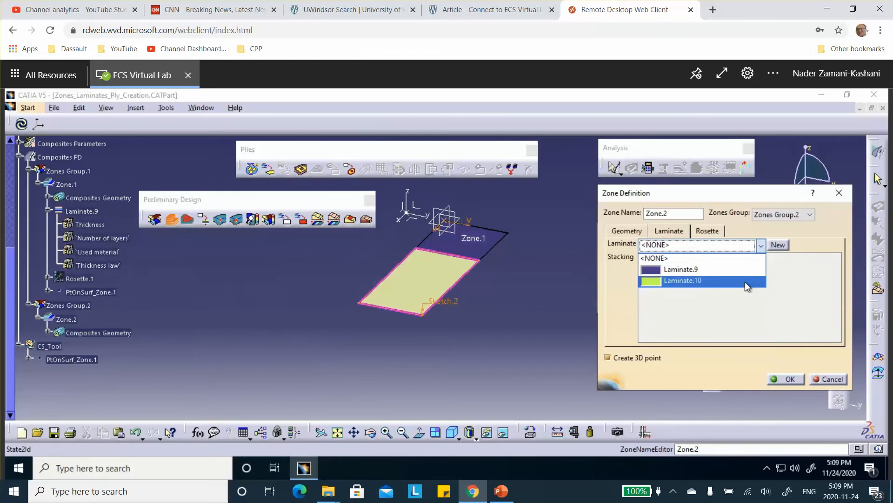
{"action": "left_click", "coordinate": [748, 281]}
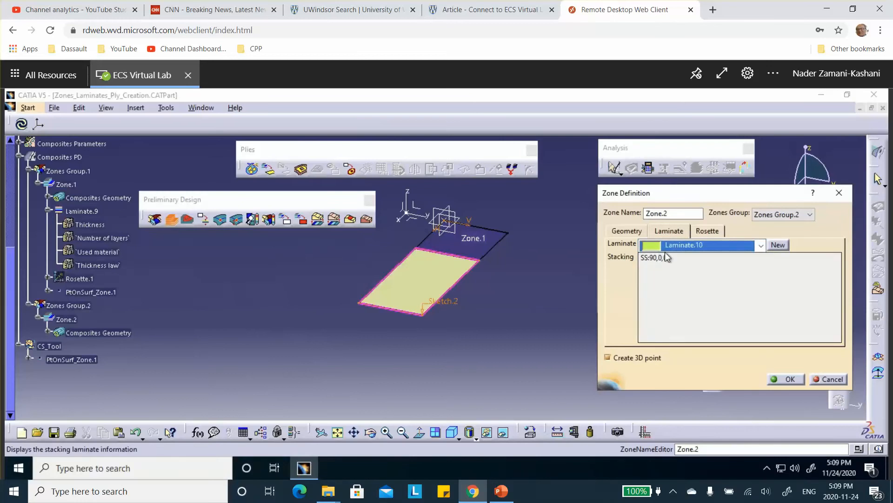
{"action": "left_click", "coordinate": [706, 232]}
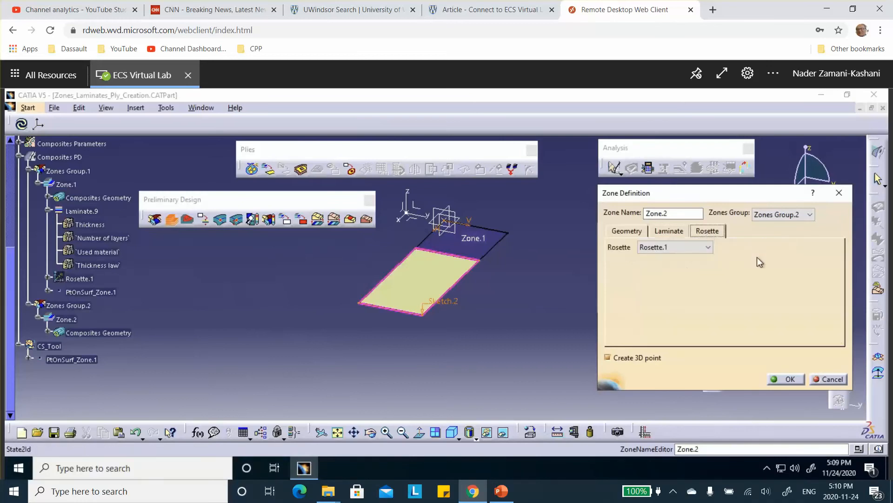
{"action": "left_click", "coordinate": [788, 379]}
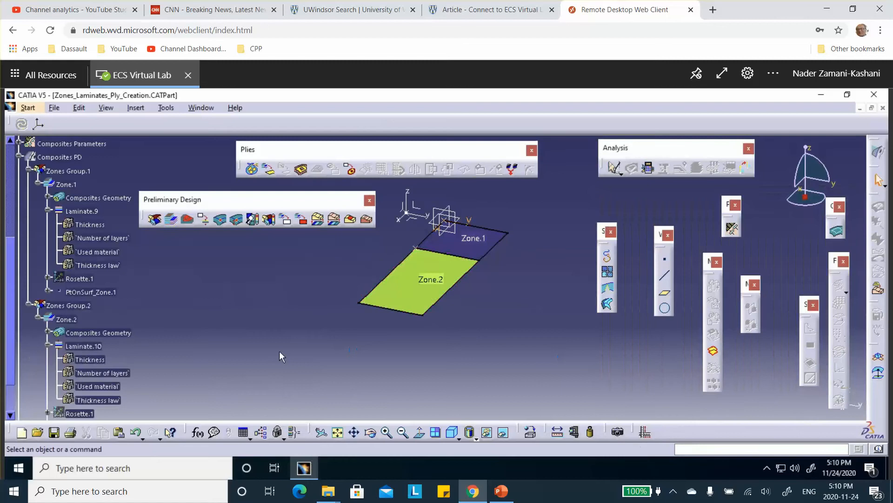
{"action": "scroll", "coordinate": [232, 326], "scroll_direction": "down", "scroll_amount": 3}
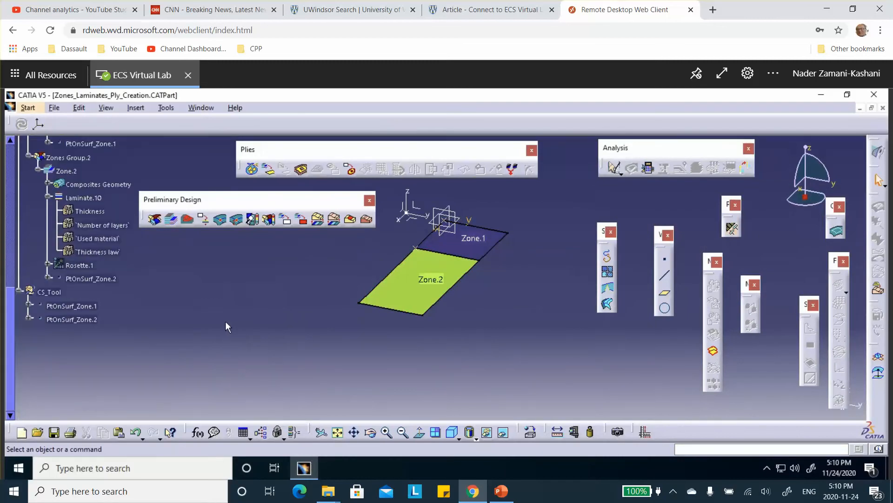
Save the part and create plies from Zones Group.1 without staggering.
{"action": "left_click", "coordinate": [54, 432]}
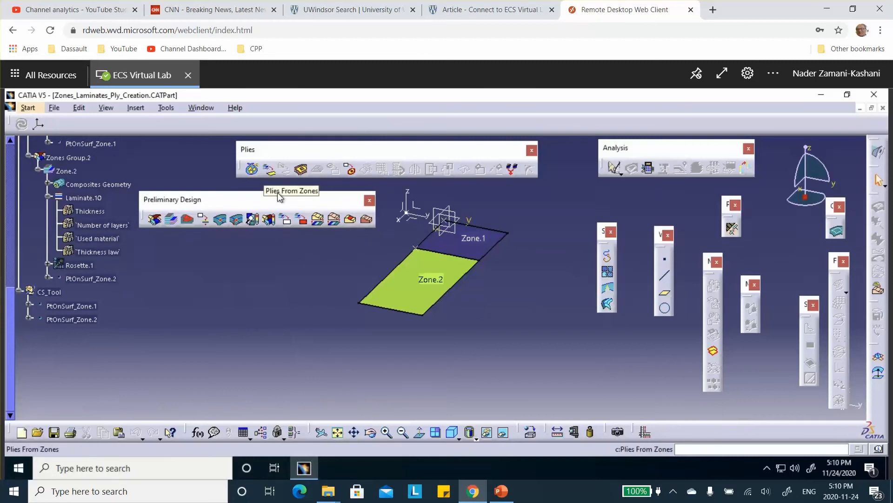
{"action": "left_click", "coordinate": [268, 170]}
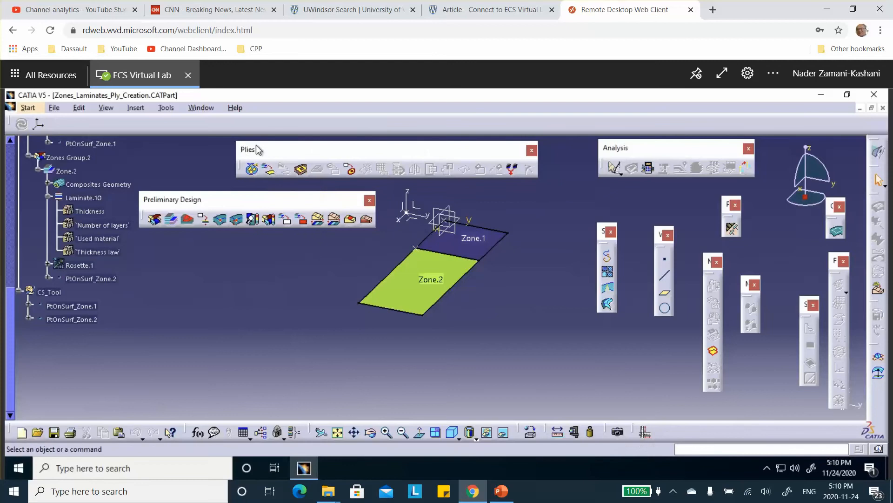
{"action": "left_click", "coordinate": [268, 170]}
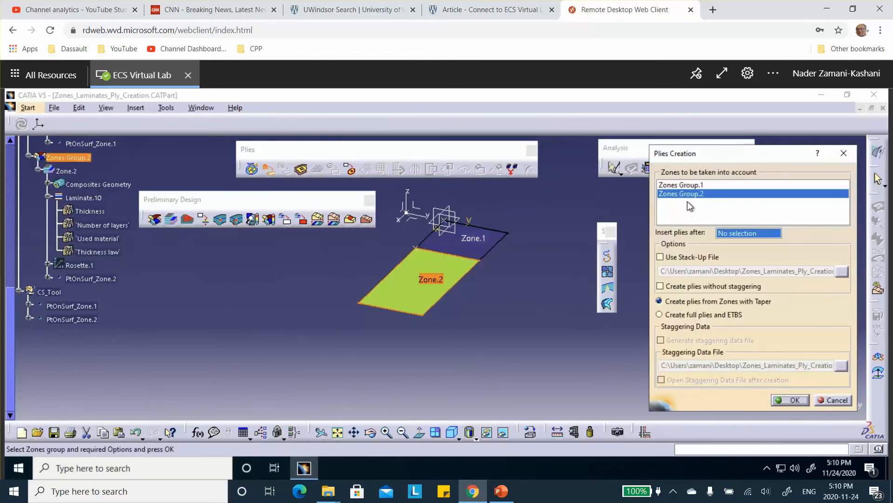
{"action": "left_click", "coordinate": [687, 184]}
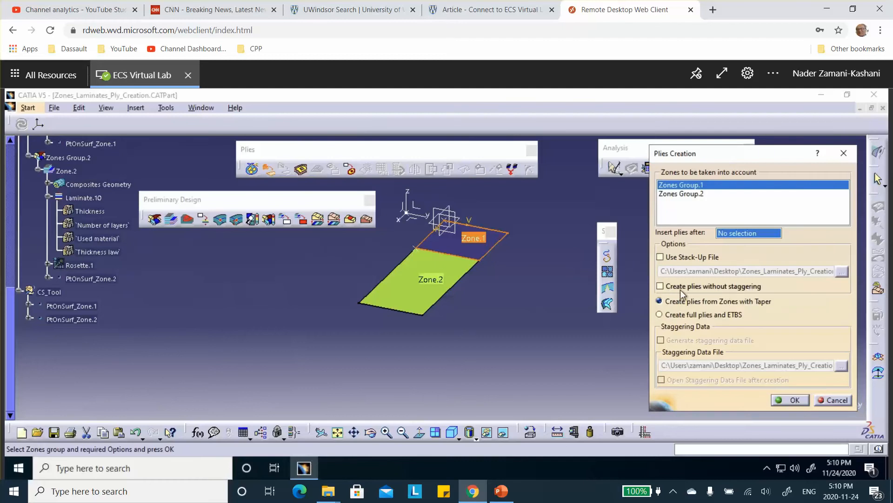
{"action": "left_click", "coordinate": [660, 287]}
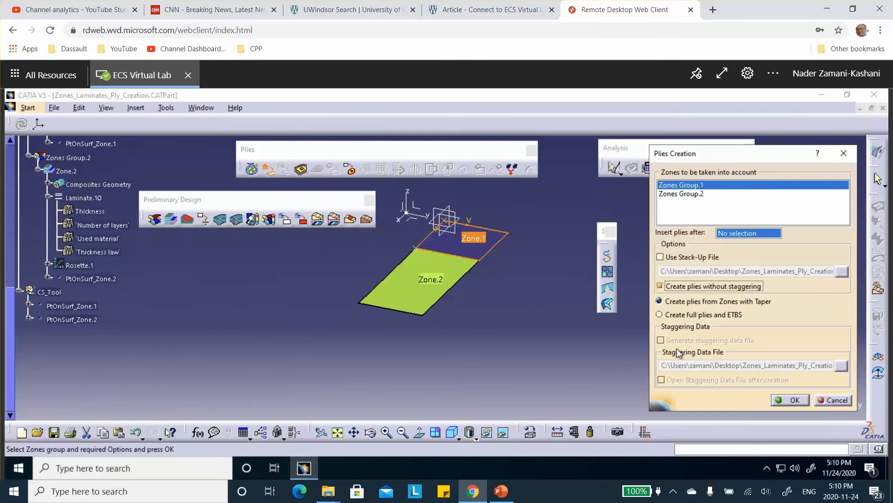
{"action": "left_click", "coordinate": [798, 403]}
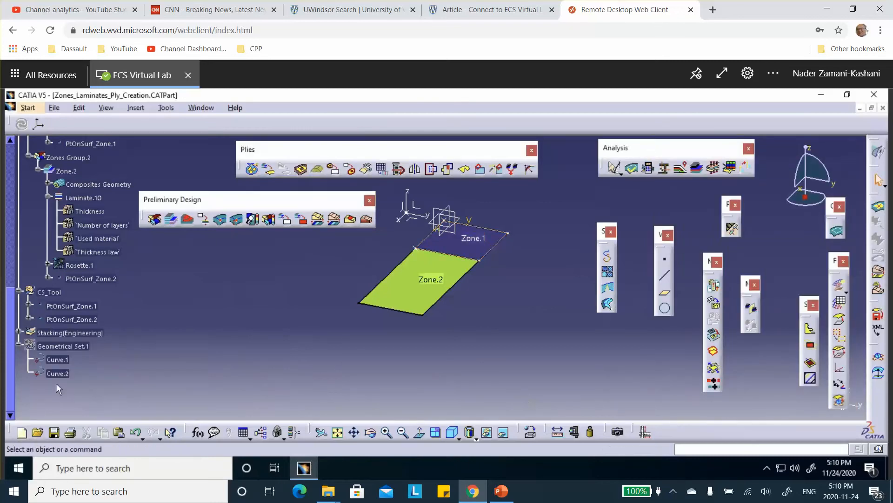
Expand the engineering stacking and its plies group in the tree to examine the generated sequences.
{"action": "left_click", "coordinate": [20, 332]}
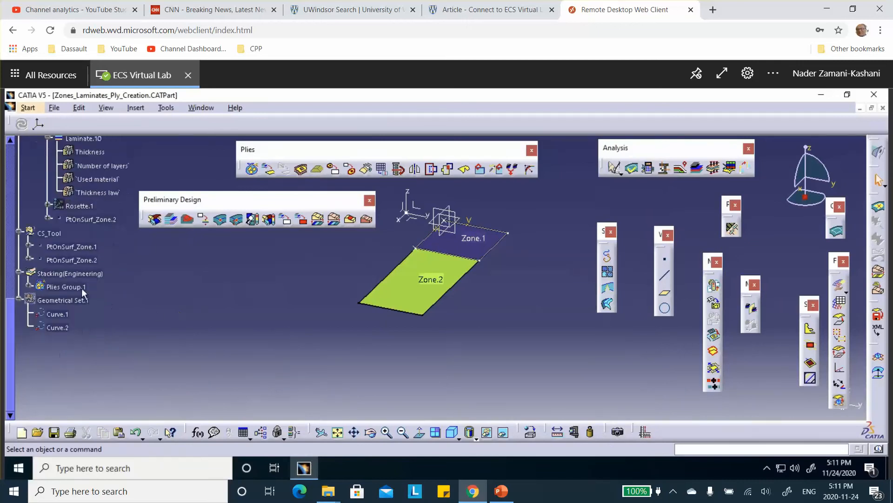
{"action": "left_click", "coordinate": [29, 287]}
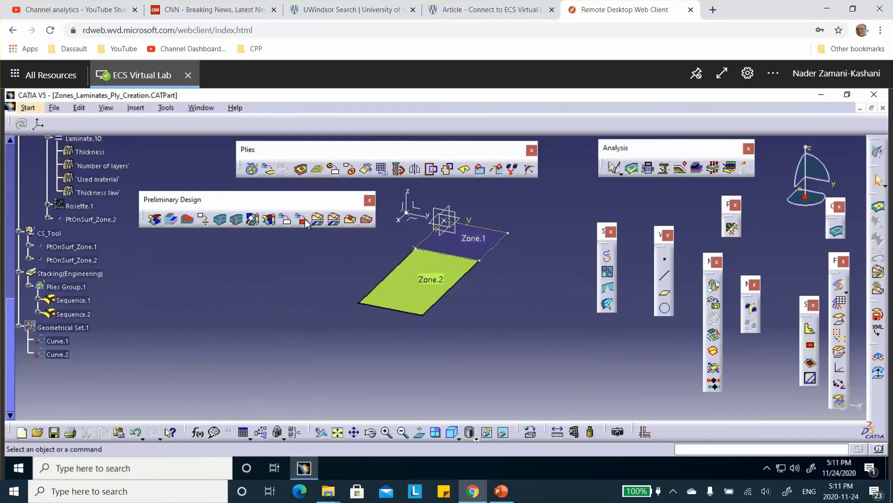
Create plies from Zones Group.2 without staggering.
{"action": "left_click", "coordinate": [269, 171]}
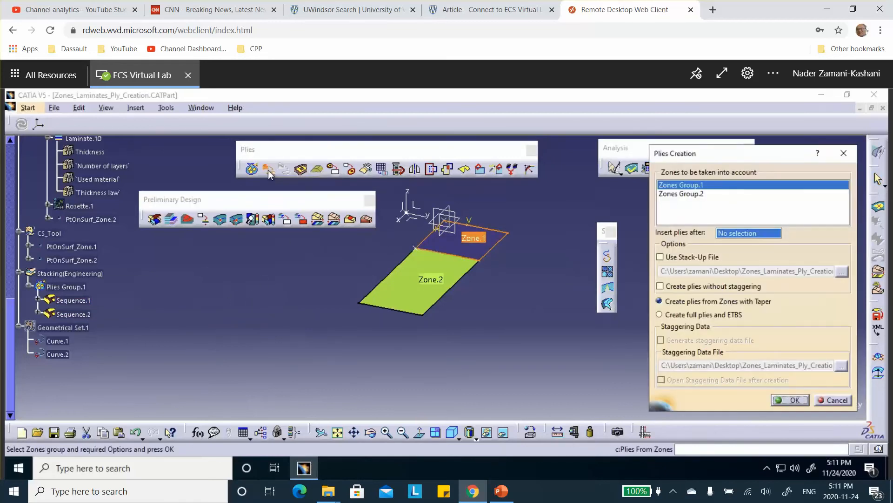
{"action": "left_click", "coordinate": [680, 194]}
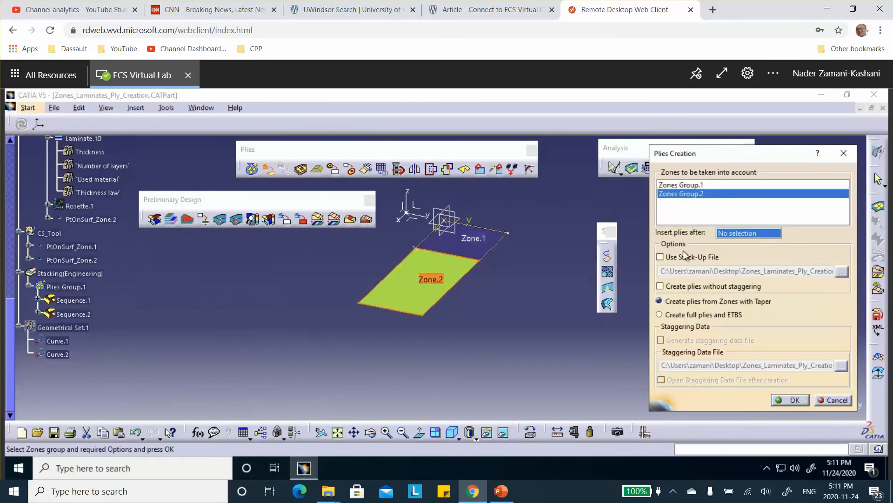
{"action": "left_click", "coordinate": [660, 286]}
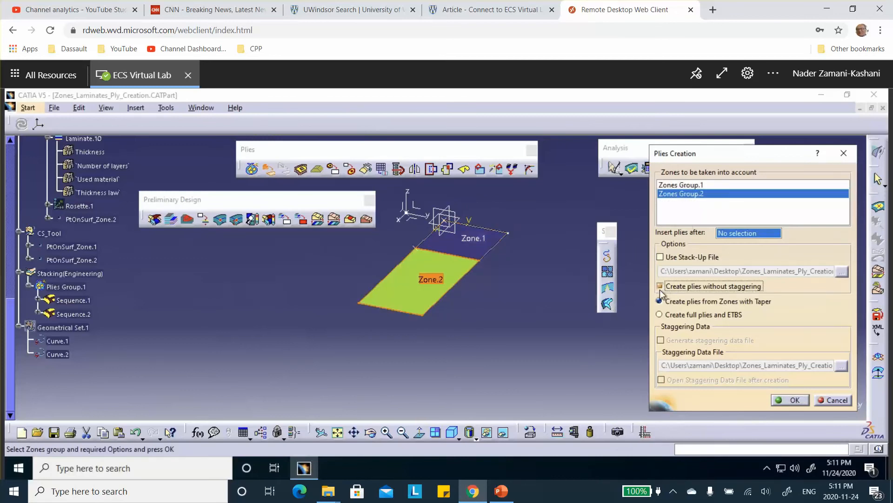
{"action": "left_click", "coordinate": [792, 402]}
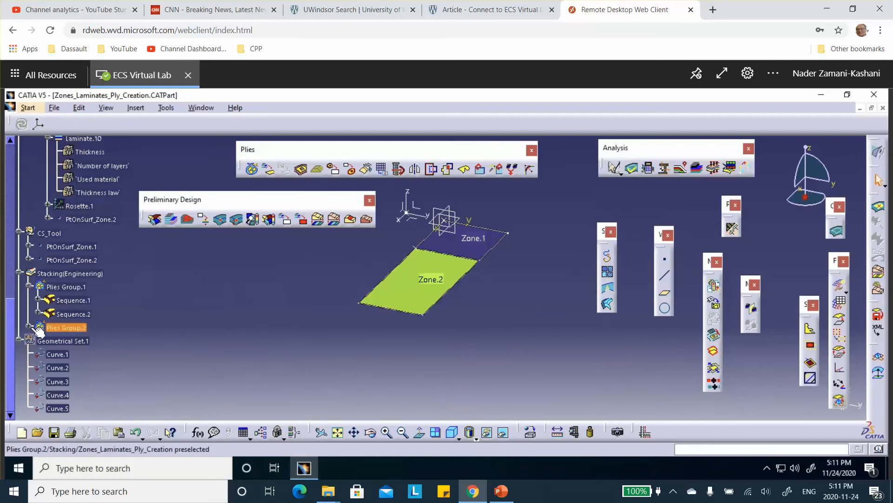
Expand Plies Group.2 in the tree to show its sequences, and collapse Geometrical Set.1.
{"action": "left_click", "coordinate": [30, 327]}
{"action": "scroll", "coordinate": [63, 291], "scroll_direction": "down", "scroll_amount": 1}
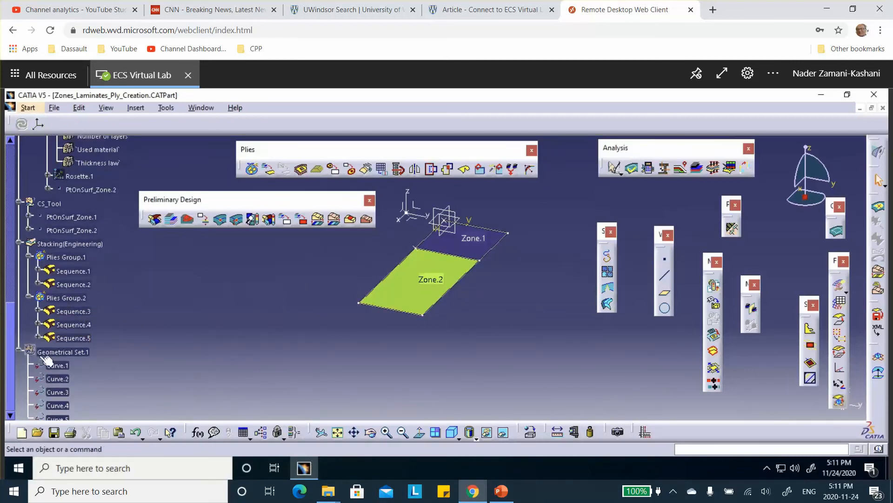
{"action": "left_click", "coordinate": [20, 349]}
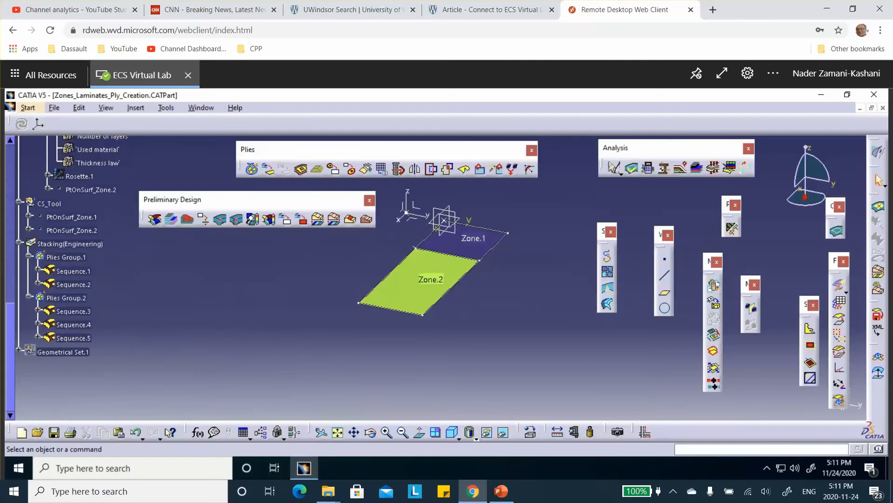
Preview Plies Group.1 in the Ply Exploder and compare its plies with the target layup on the PowerPoint slide.
{"action": "middle_click_drag", "start_coordinate": [530, 319], "coordinate": [530, 319]}
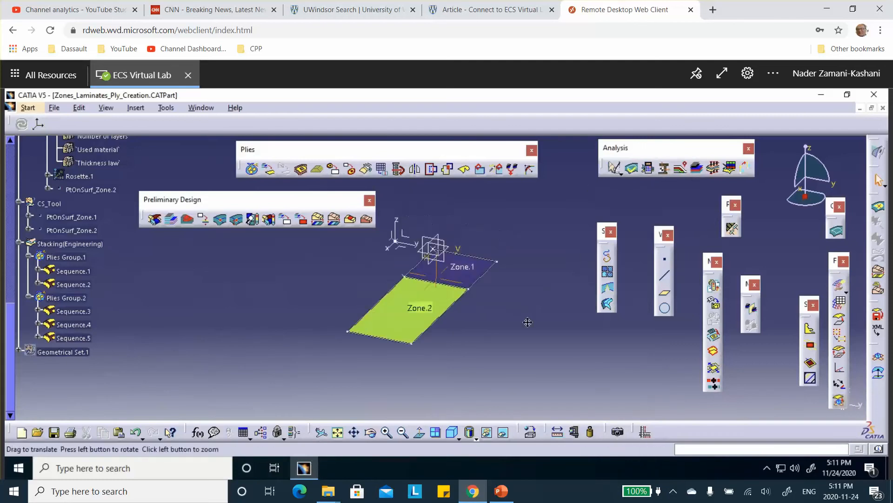
{"action": "left_click", "coordinate": [701, 170]}
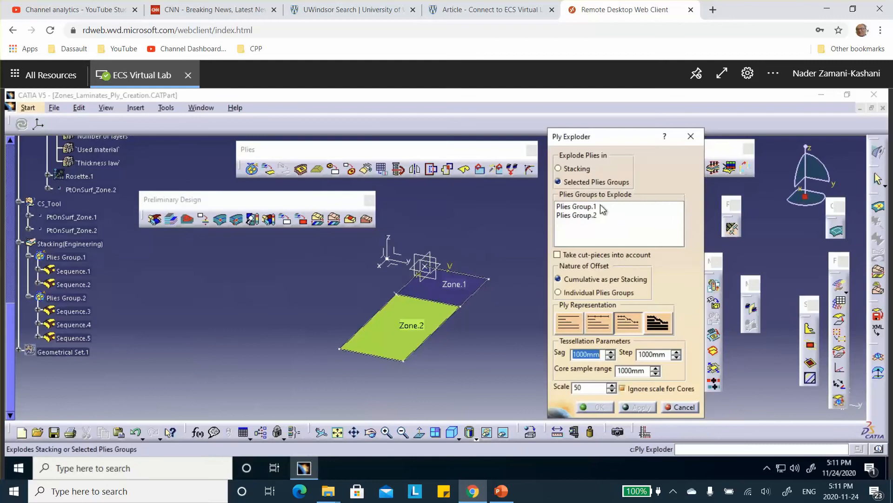
{"action": "left_click", "coordinate": [585, 208]}
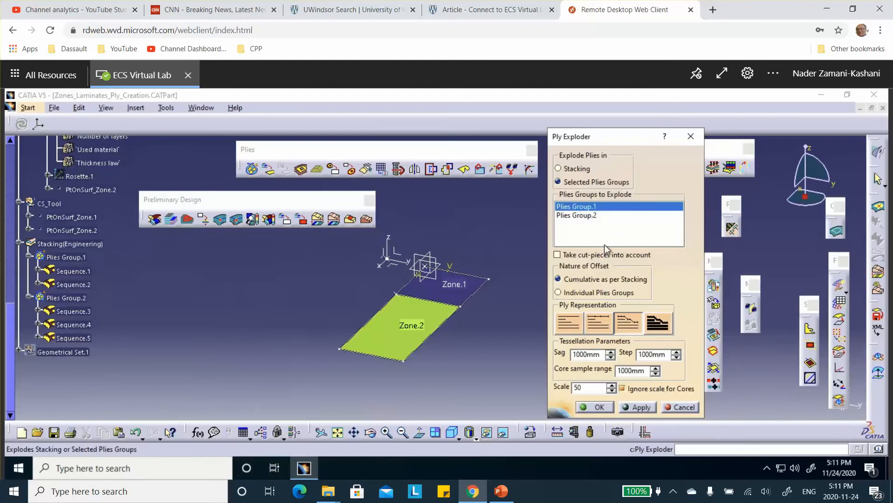
{"action": "left_click", "coordinate": [645, 407]}
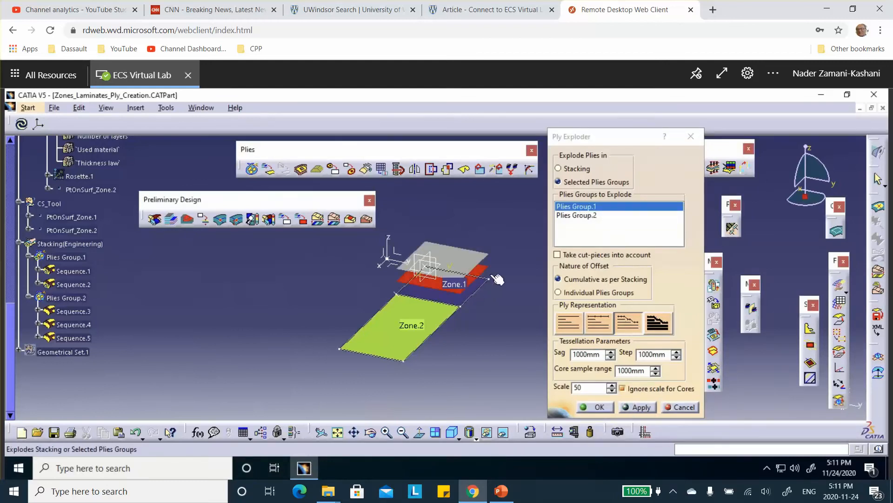
{"action": "left_click", "coordinate": [501, 491]}
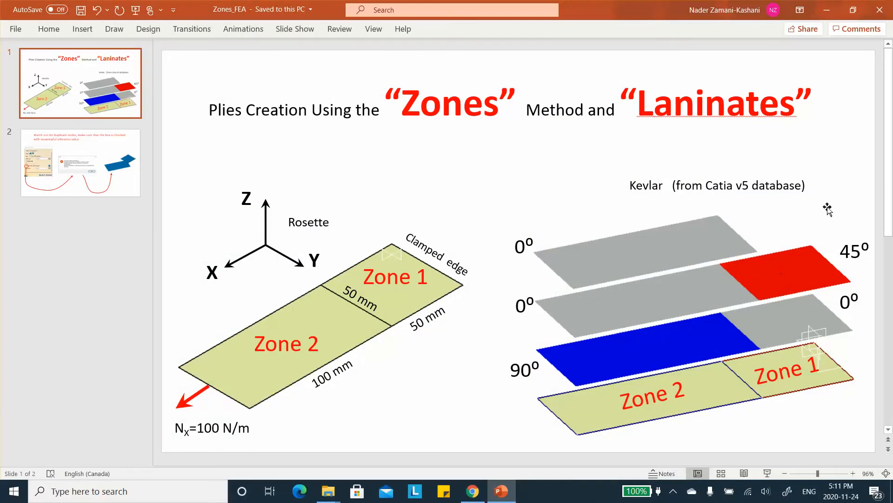
{"action": "left_click", "coordinate": [827, 10]}
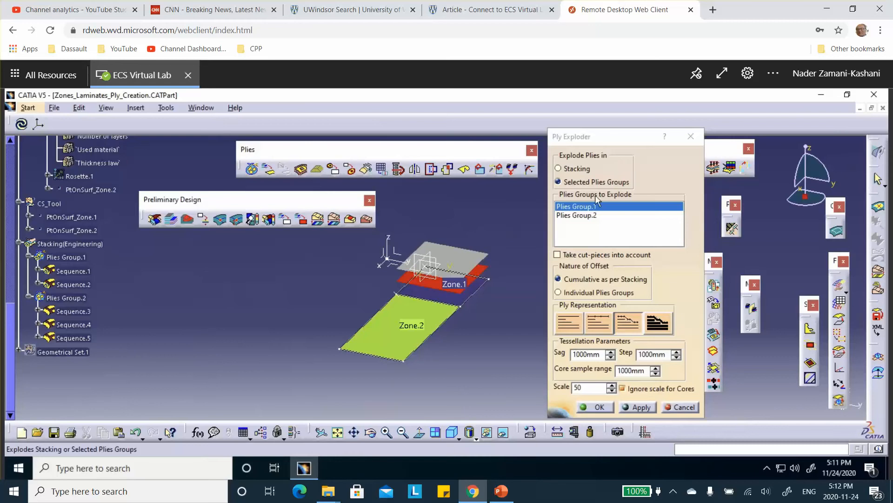
Preview Plies Group.2 in the Ply Exploder, then explode both plies groups together with cumulative offset as per stacking.
{"action": "left_click", "coordinate": [580, 216]}
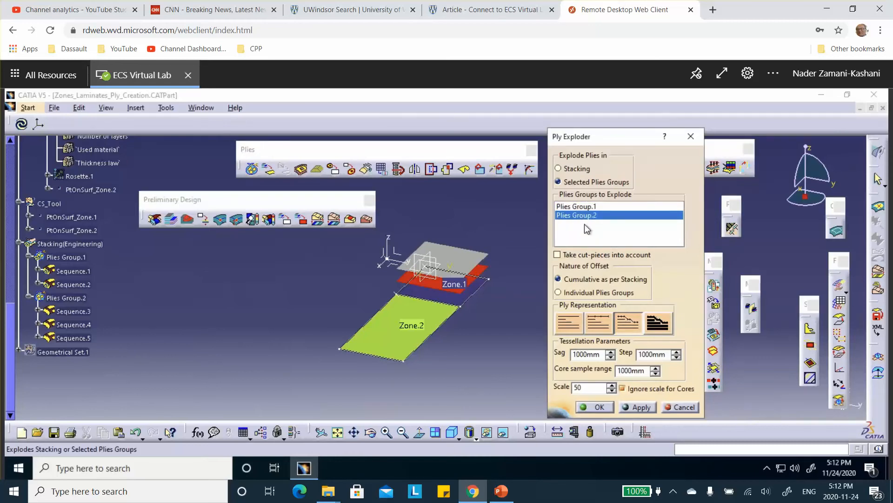
{"action": "left_click", "coordinate": [641, 408]}
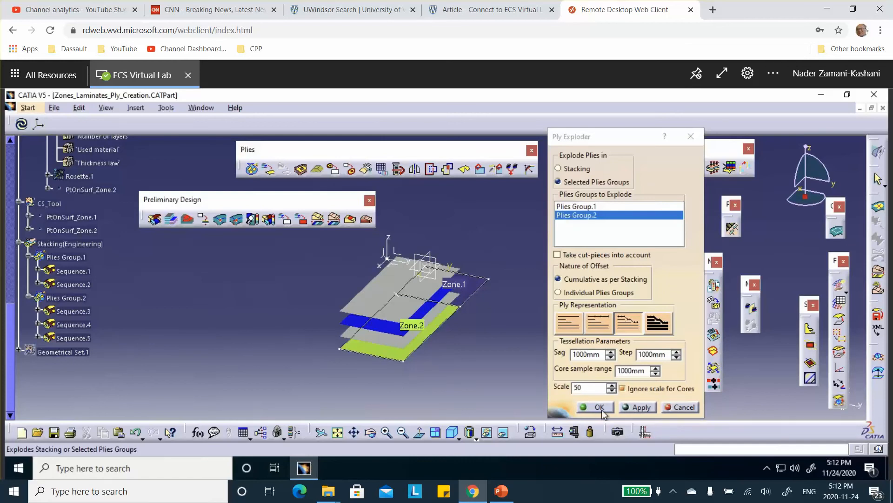
{"action": "left_click", "coordinate": [604, 207], "text": "ctrl"}
{"action": "left_click", "coordinate": [641, 408]}
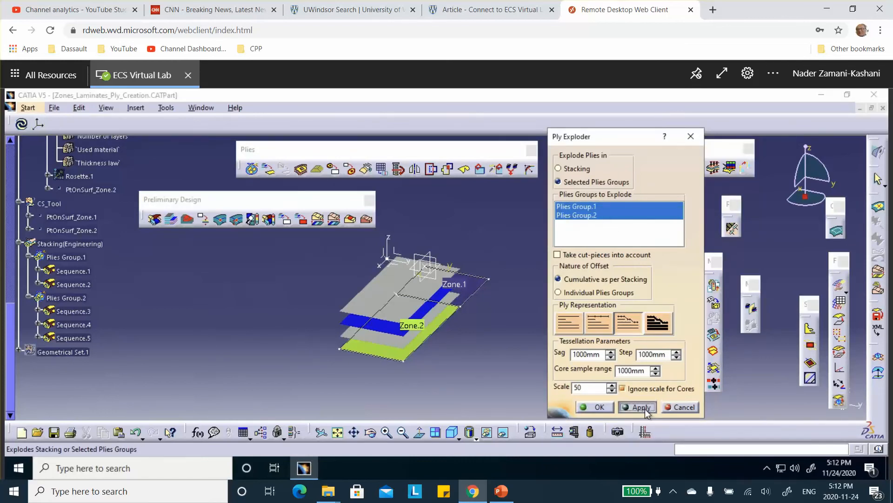
{"action": "left_click", "coordinate": [590, 408]}
Examine the exploded plies up close and compare their orientations with the target layup on the PowerPoint slide.
{"action": "middle_click_drag", "start_coordinate": [529, 313], "coordinate": [518, 198]}
{"action": "middle_click_drag", "start_coordinate": [452, 359], "coordinate": [415, 349]}
{"action": "middle_click_drag", "start_coordinate": [395, 314], "coordinate": [336, 300]}
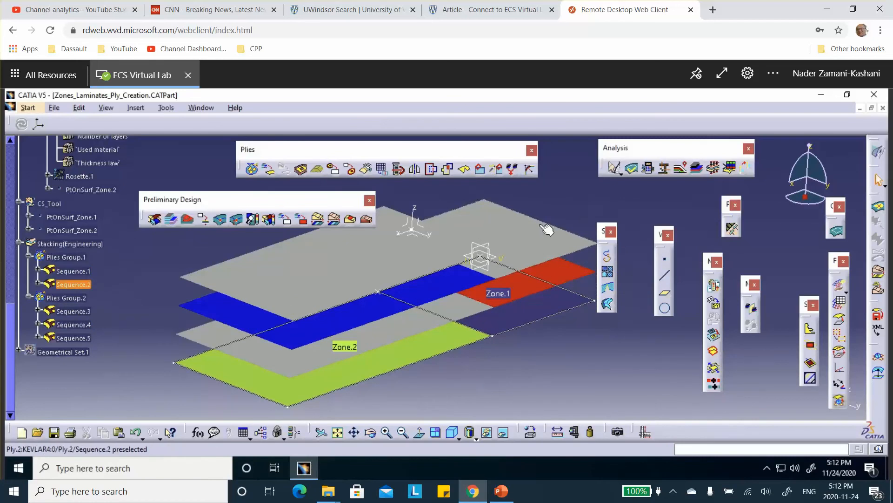
{"action": "left_click", "coordinate": [501, 491]}
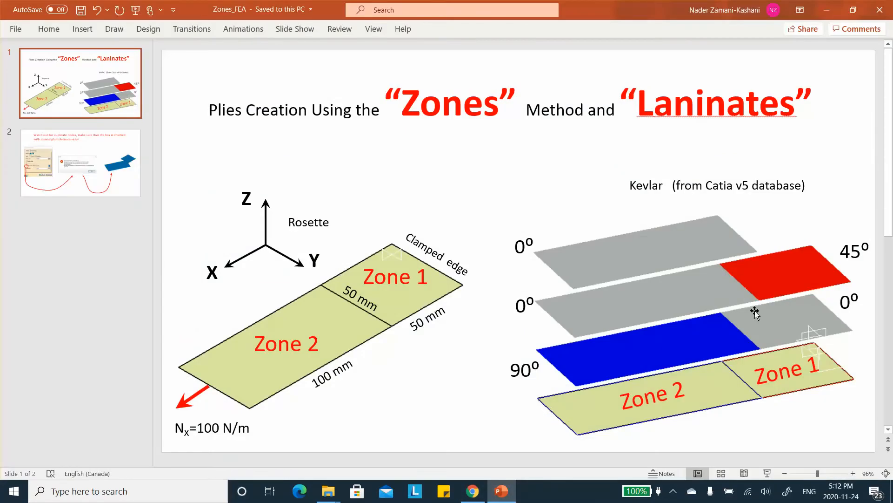
{"action": "left_click", "coordinate": [826, 10]}
Set the direction of Ply.1, the lower ply of Zone.1, to 0.
{"action": "left_click", "coordinate": [563, 273]}
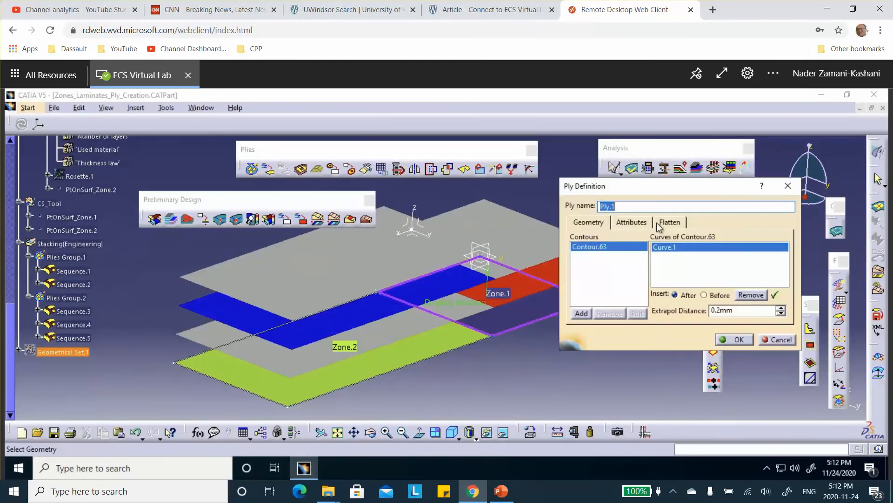
{"action": "left_click", "coordinate": [629, 222]}
{"action": "left_click", "coordinate": [642, 251]}
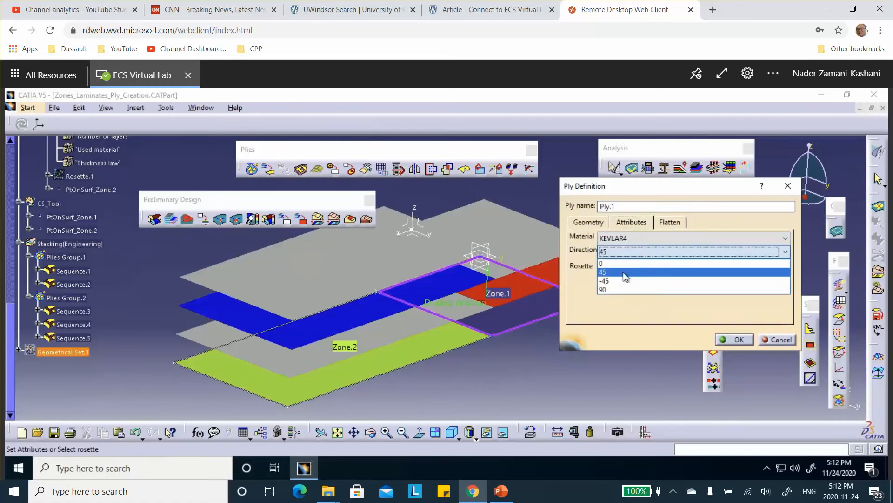
{"action": "left_click", "coordinate": [619, 264]}
{"action": "left_click", "coordinate": [738, 339]}
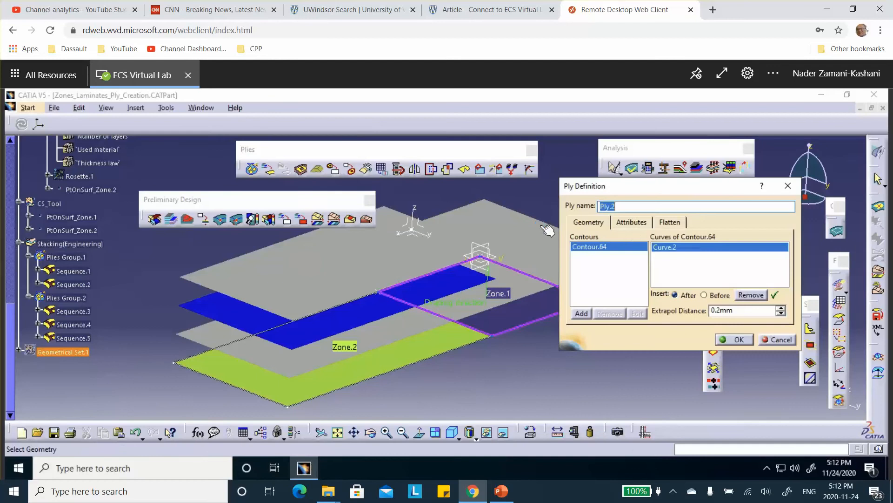
Set the direction of Ply.2, the upper ply of Zone.1, to 45.
{"action": "left_click", "coordinate": [632, 223]}
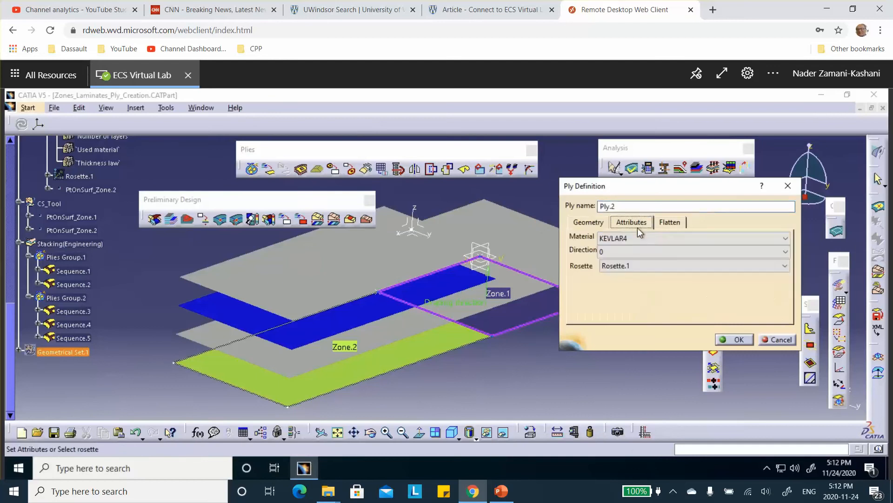
{"action": "left_click", "coordinate": [641, 255]}
{"action": "left_click", "coordinate": [616, 273]}
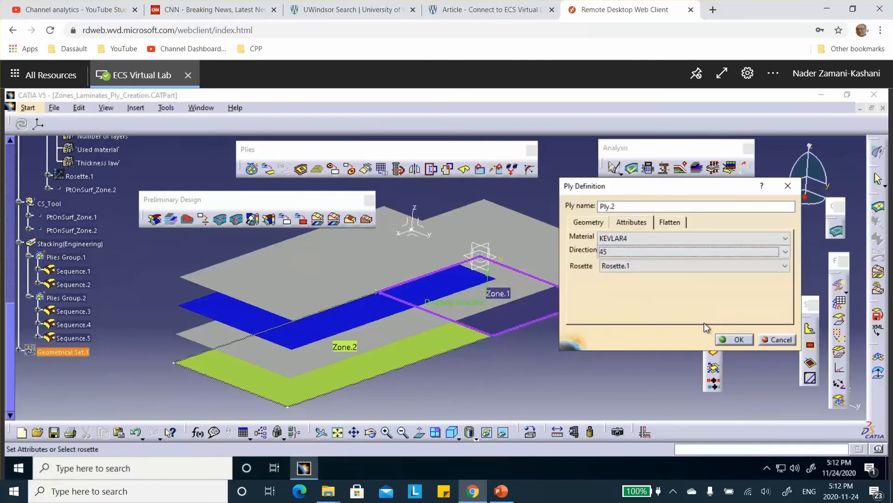
{"action": "left_click", "coordinate": [733, 339]}
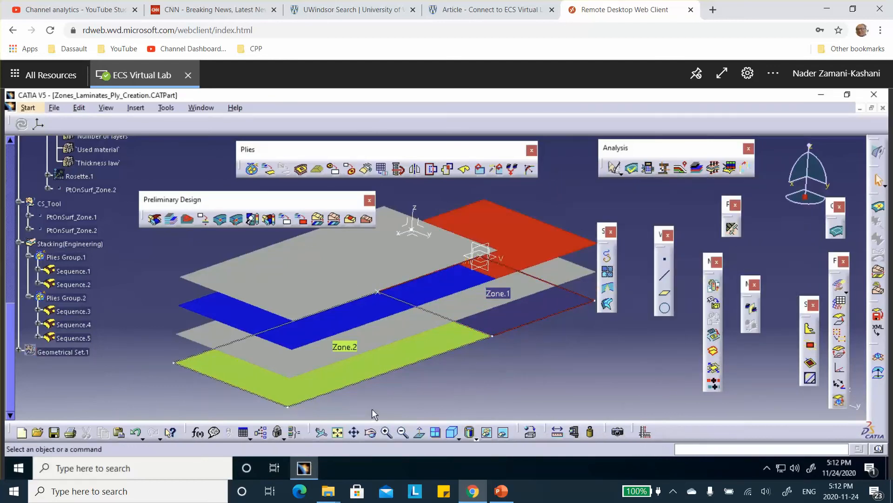
Check the target layup on the PowerPoint slide and set the direction of Ply.3, the lowest ply of Zone.2, to 90.
{"action": "left_click", "coordinate": [502, 490]}
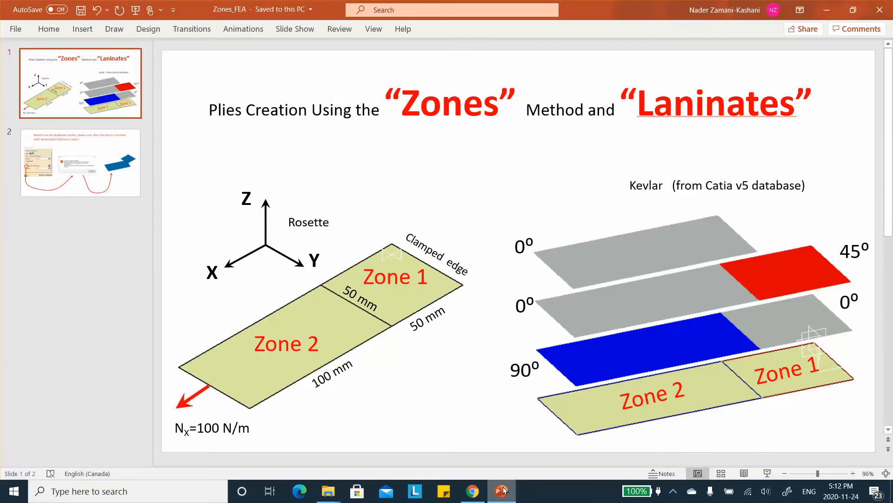
{"action": "left_click", "coordinate": [472, 490]}
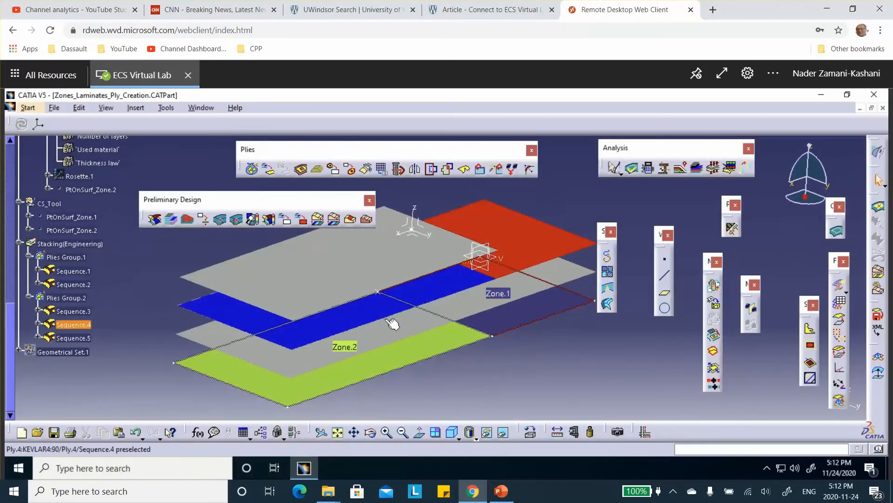
{"action": "double_click", "coordinate": [400, 333]}
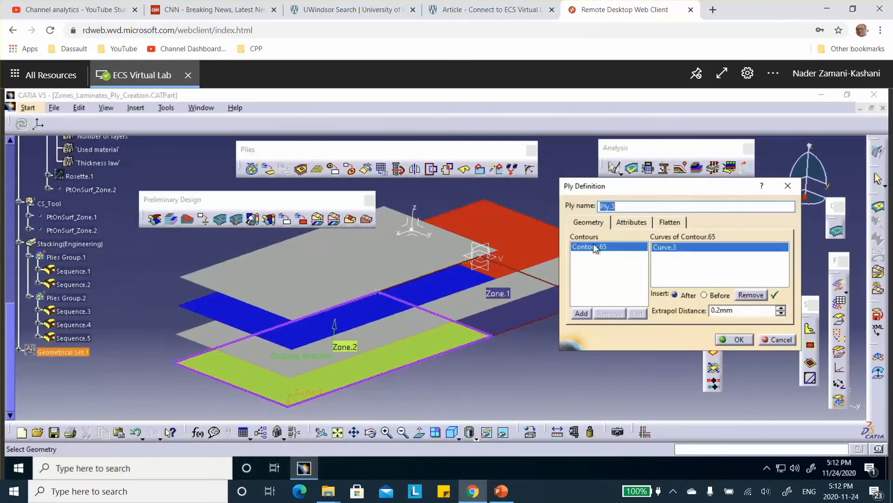
{"action": "left_click", "coordinate": [645, 227]}
{"action": "left_click", "coordinate": [638, 252]}
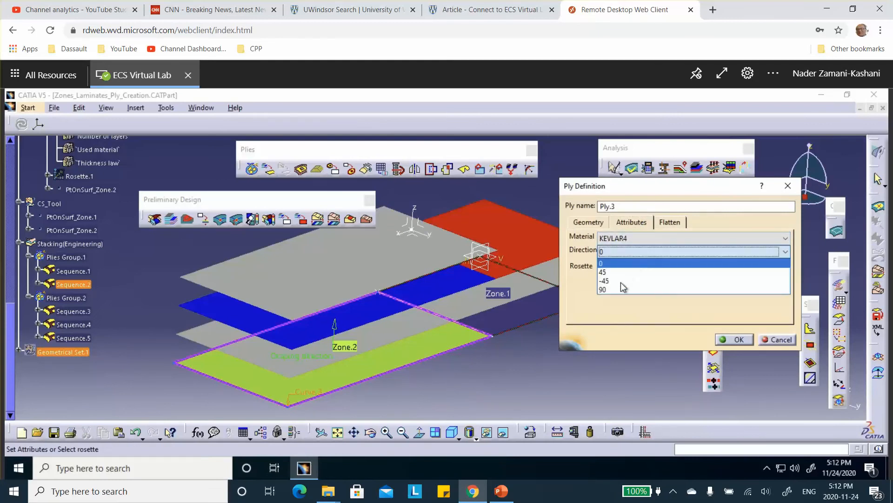
{"action": "left_click", "coordinate": [615, 289]}
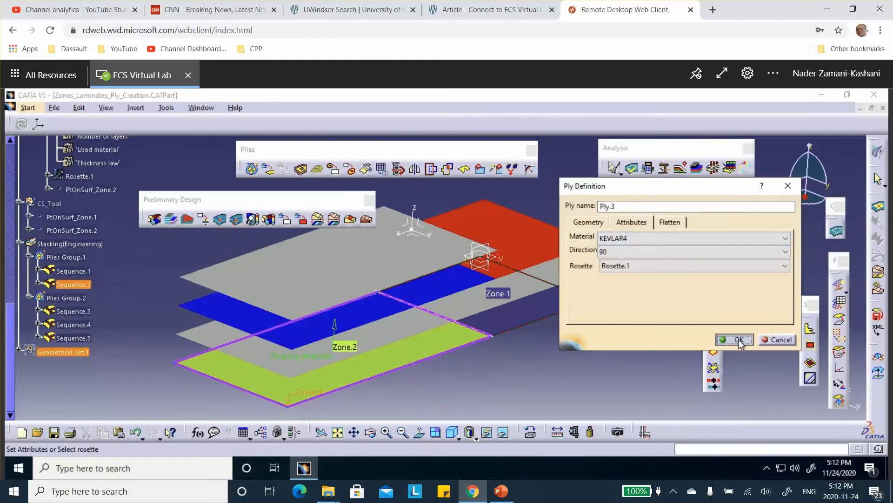
{"action": "left_click", "coordinate": [737, 339]}
Set the direction of Ply.4, the middle ply of Zone.2, to 0.
{"action": "double_click", "coordinate": [462, 274]}
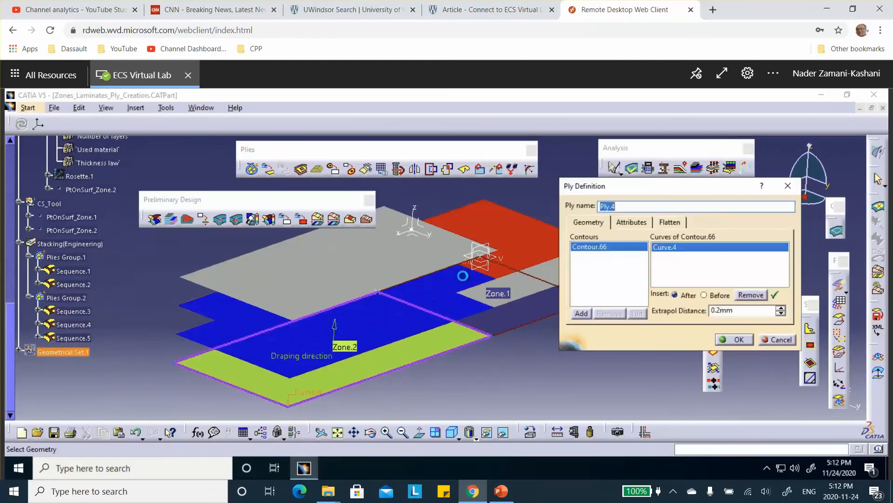
{"action": "left_click", "coordinate": [631, 222]}
{"action": "left_click", "coordinate": [638, 252]}
{"action": "left_click", "coordinate": [618, 266]}
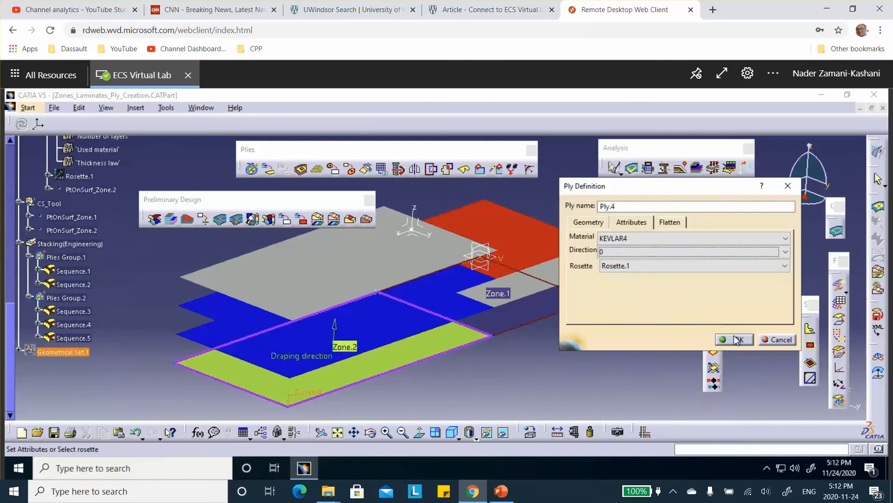
{"action": "left_click", "coordinate": [735, 340]}
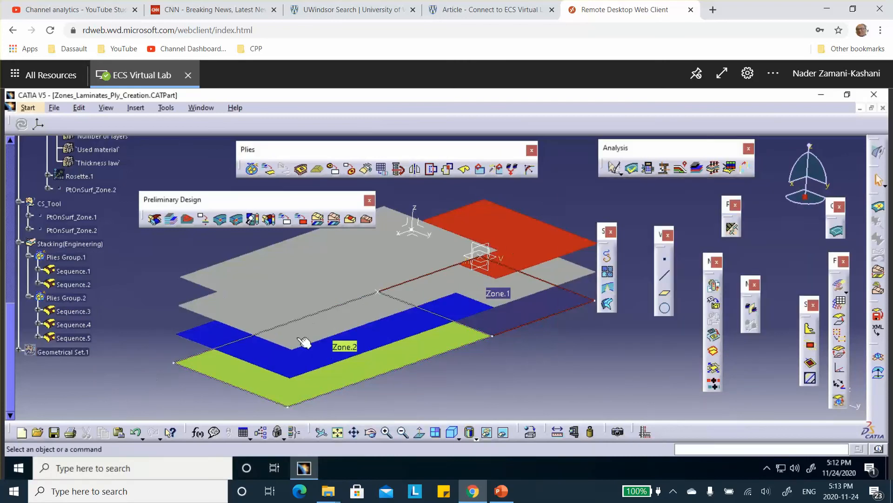
Hide Zone.2 in the 3D view beneath the exploded plies.
{"action": "middle_click_drag", "start_coordinate": [495, 341], "coordinate": [516, 313]}
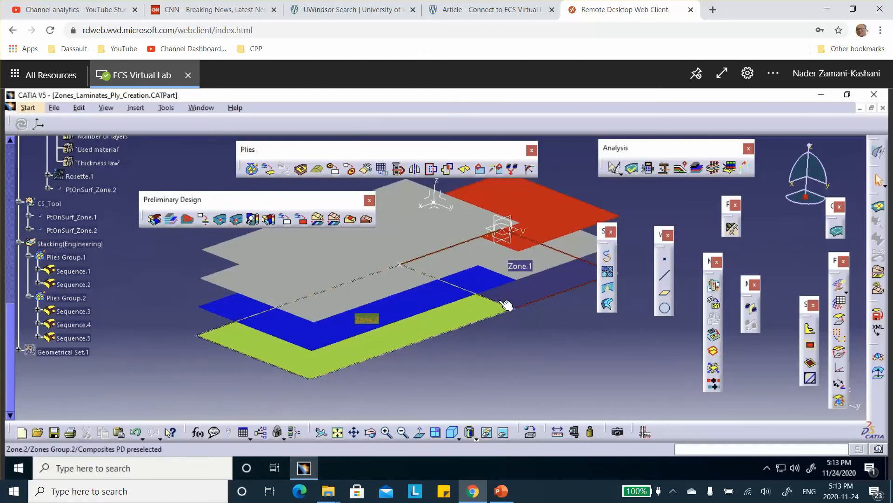
{"action": "right_click", "coordinate": [445, 321]}
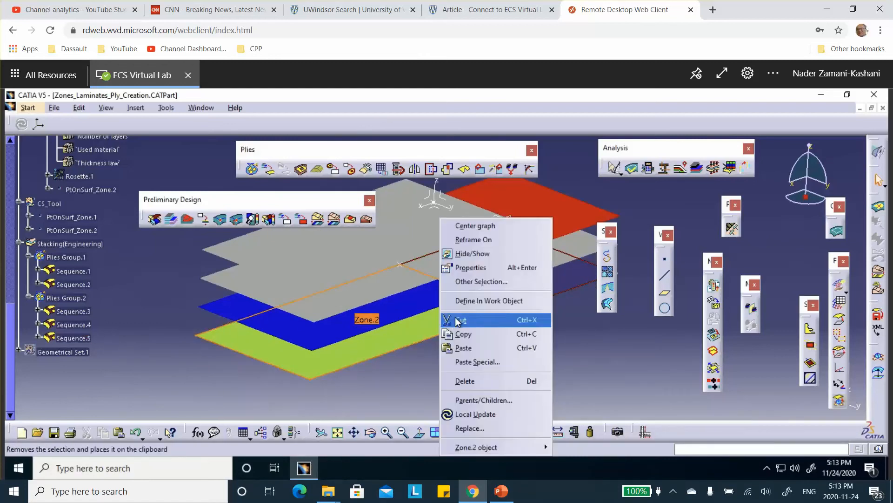
{"action": "left_click", "coordinate": [468, 253]}
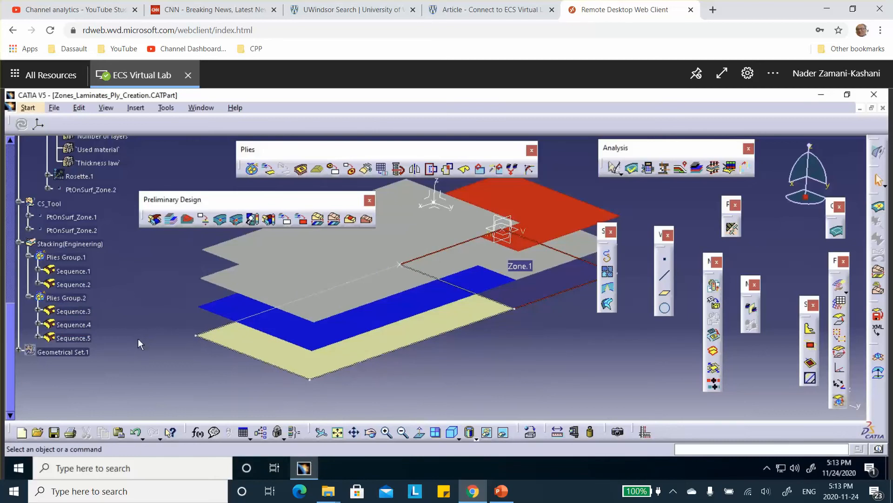
{"action": "scroll", "coordinate": [138, 338], "scroll_direction": "up", "scroll_amount": 1}
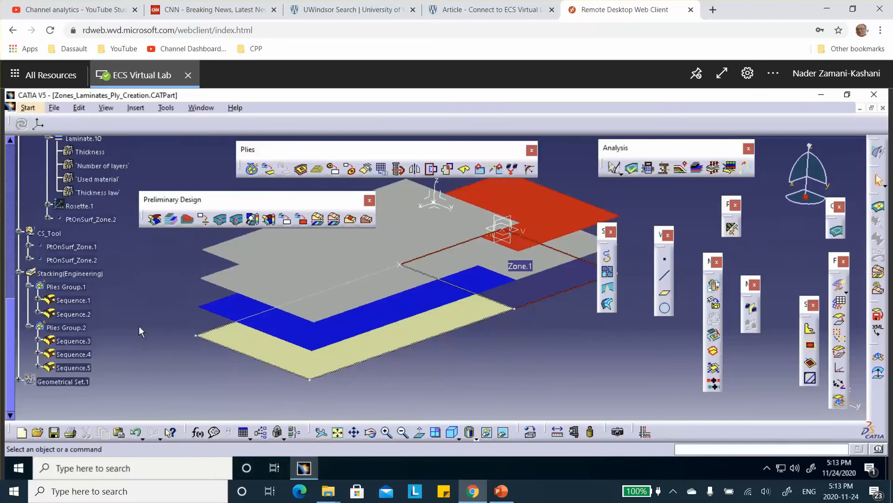
Delete the exploded surfaces of Stacking(Engineering) and hide Zone.1 in the 3D view.
{"action": "right_click", "coordinate": [86, 273]}
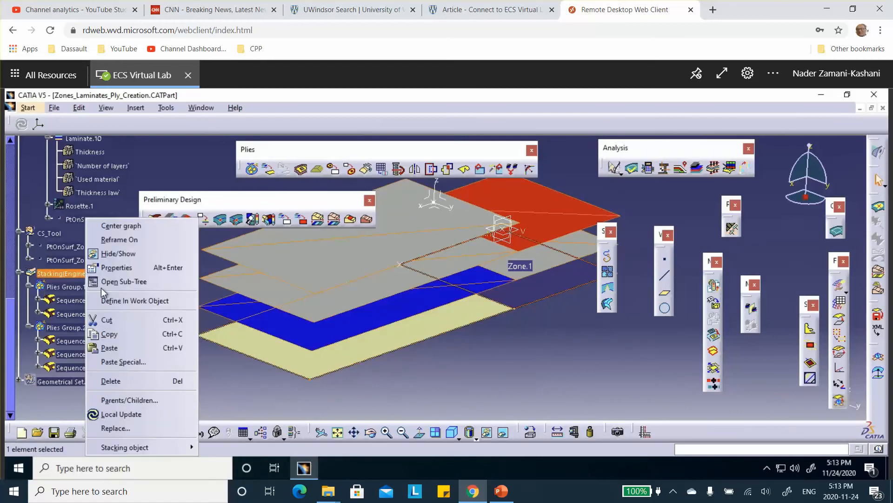
{"action": "mouse_move", "coordinate": [155, 449]}
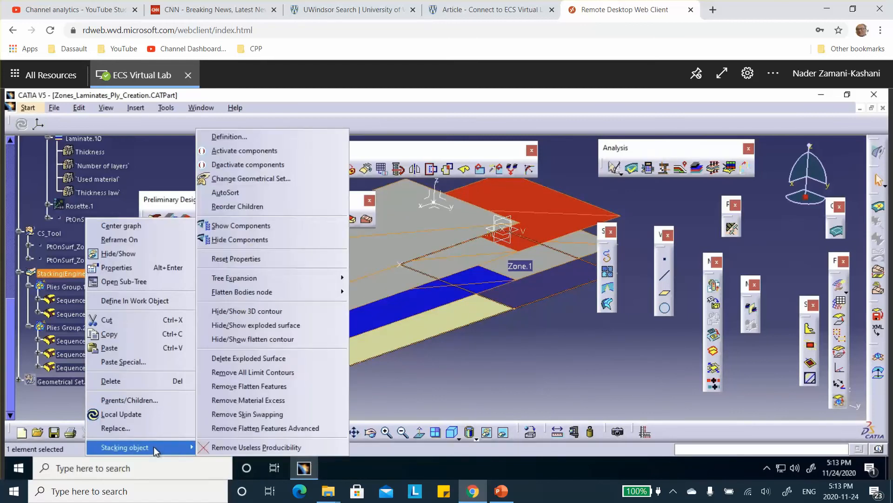
{"action": "left_click", "coordinate": [241, 360]}
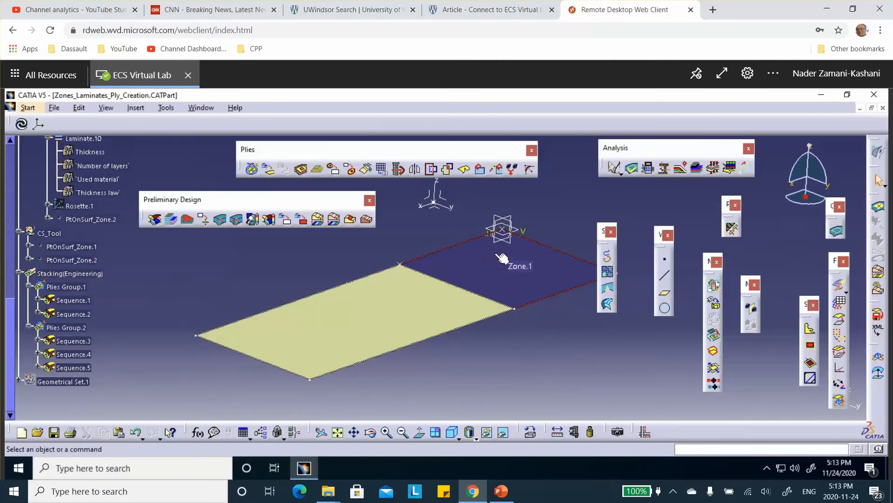
{"action": "right_click", "coordinate": [479, 261]}
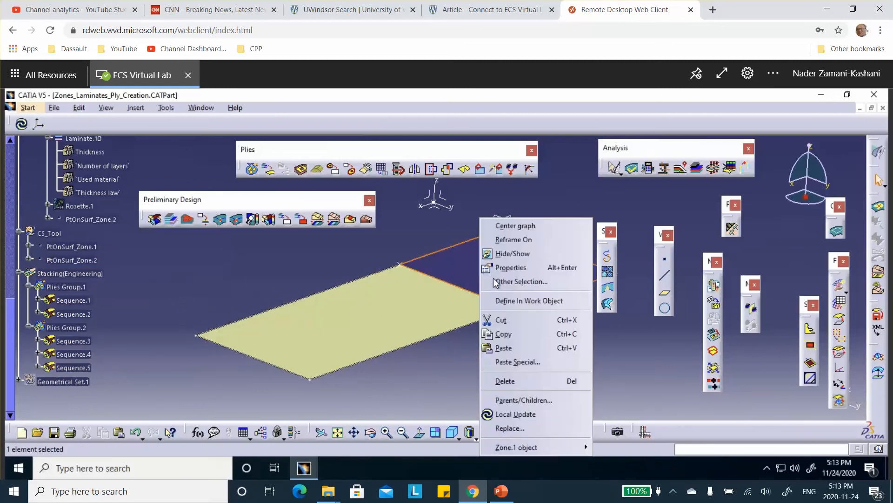
{"action": "left_click", "coordinate": [512, 254]}
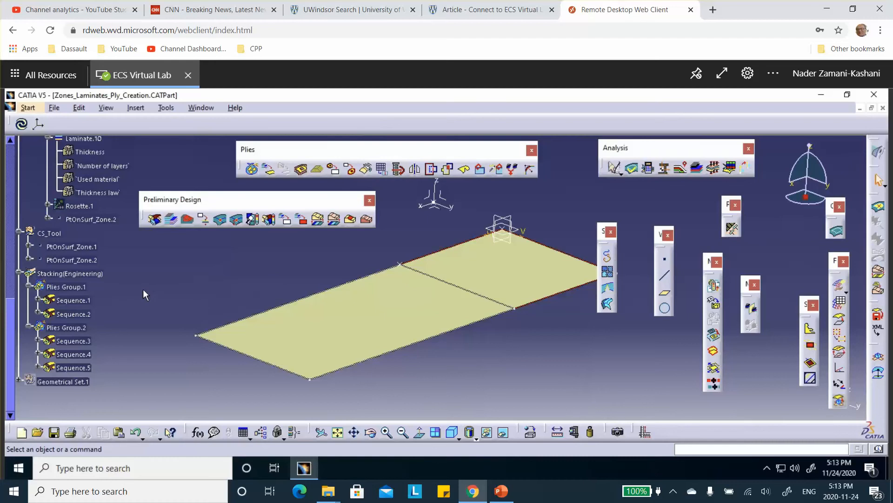
Hide the Stacking(Engineering) node in the specification tree.
{"action": "scroll", "coordinate": [145, 294], "scroll_direction": "up", "scroll_amount": 2}
{"action": "scroll", "coordinate": [139, 296], "scroll_direction": "up", "scroll_amount": 4}
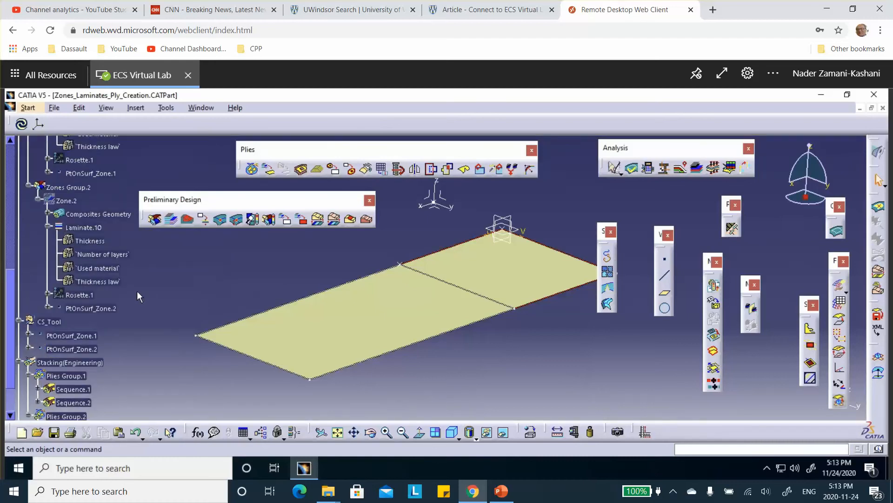
{"action": "scroll", "coordinate": [137, 291], "scroll_direction": "up", "scroll_amount": 4}
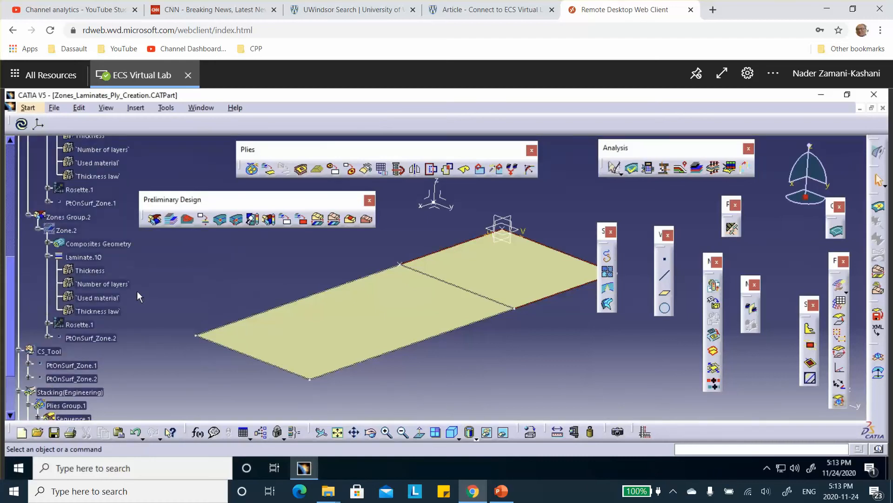
{"action": "scroll", "coordinate": [90, 272], "scroll_direction": "down", "scroll_amount": 9}
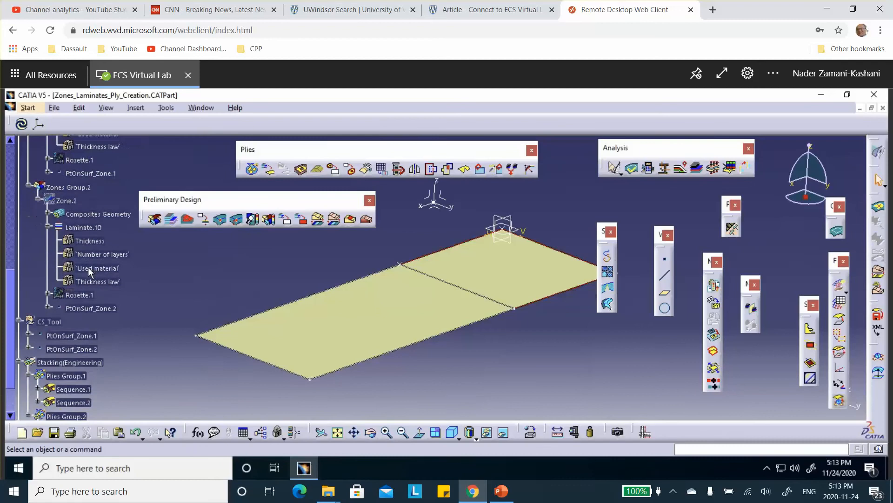
{"action": "left_click", "coordinate": [70, 303]}
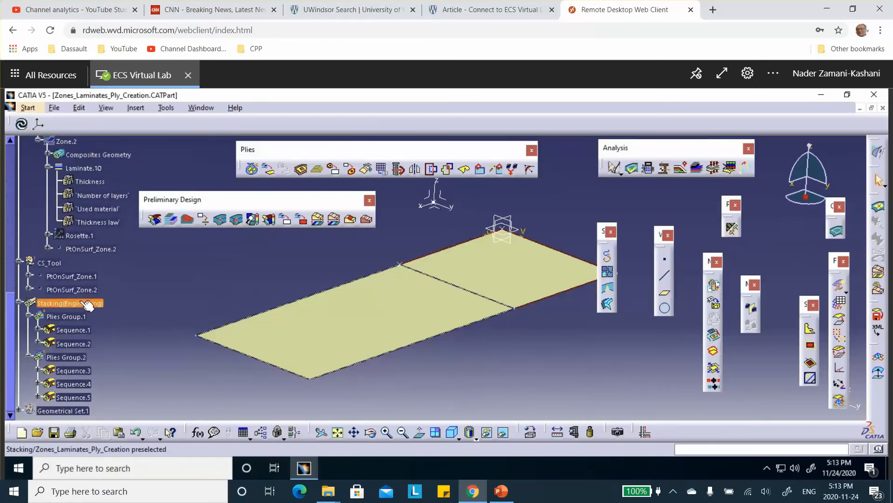
{"action": "left_click", "coordinate": [278, 251]}
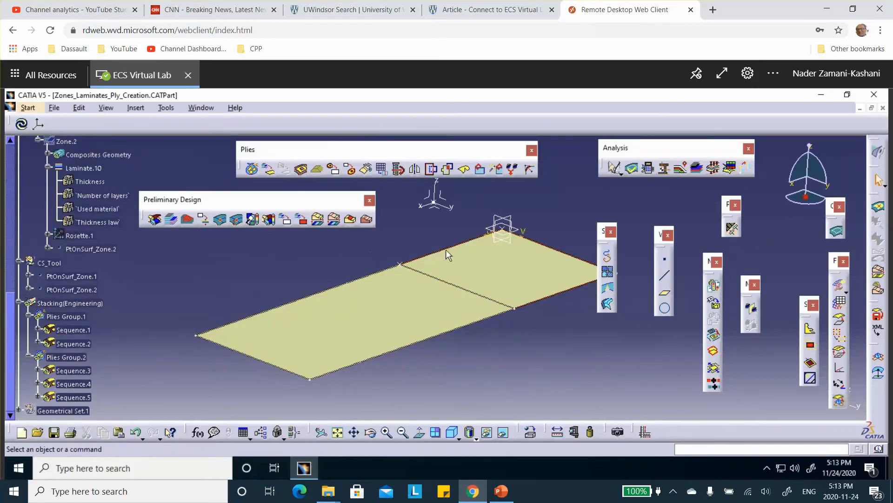
{"action": "left_click", "coordinate": [89, 304]}
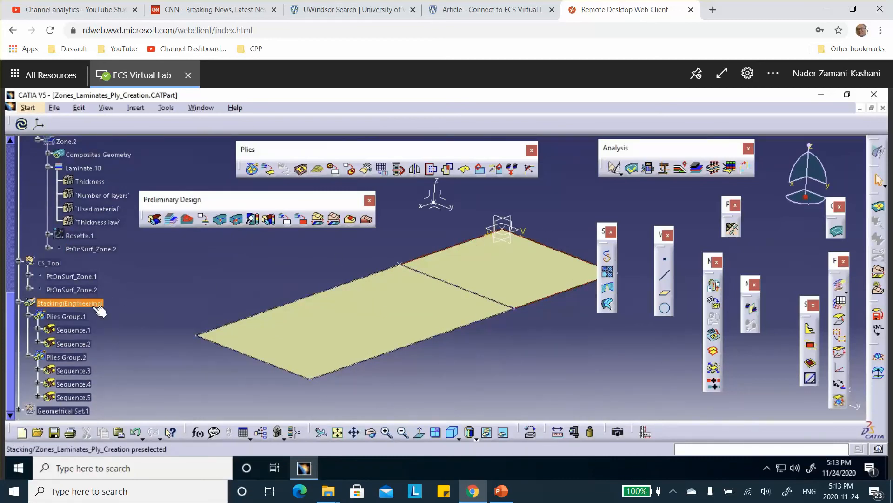
{"action": "right_click", "coordinate": [92, 304]}
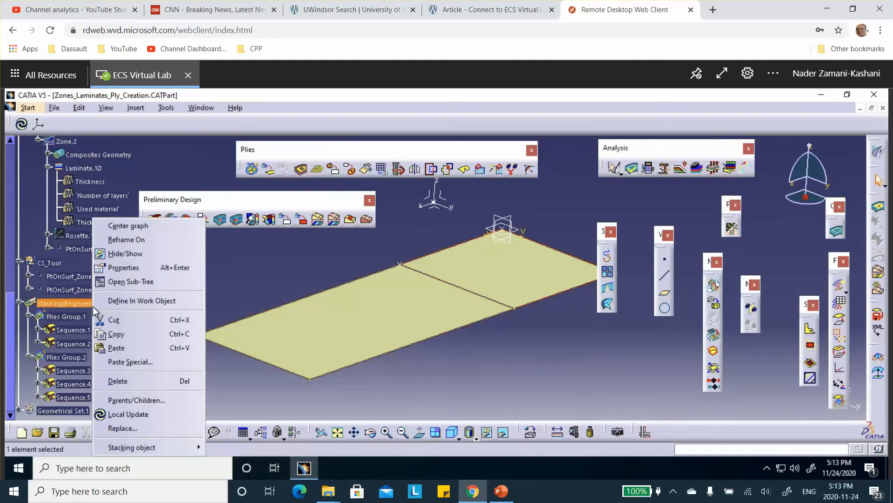
{"action": "left_click", "coordinate": [125, 254]}
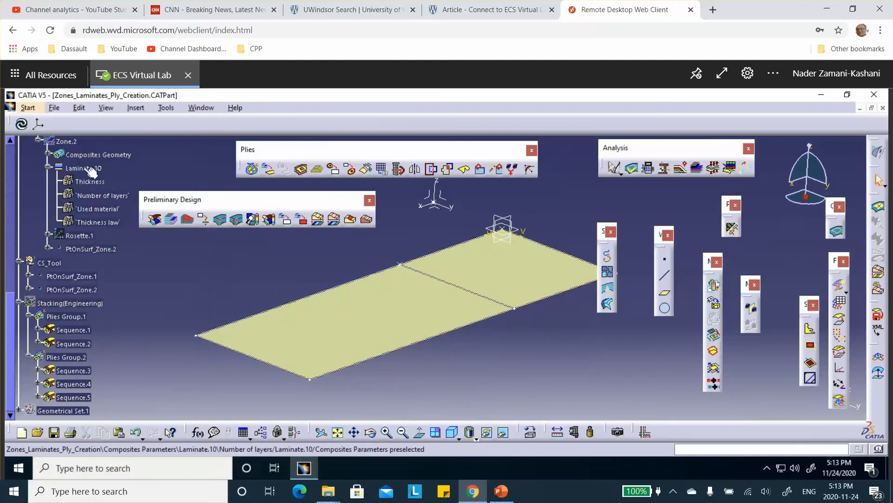
Hide Sketch.1 and Sketch.2 of the PartBody so only the two surfaces and their boundary joins remain.
{"action": "scroll", "coordinate": [92, 178], "scroll_direction": "up", "scroll_amount": 2}
{"action": "scroll", "coordinate": [92, 179], "scroll_direction": "up", "scroll_amount": 7}
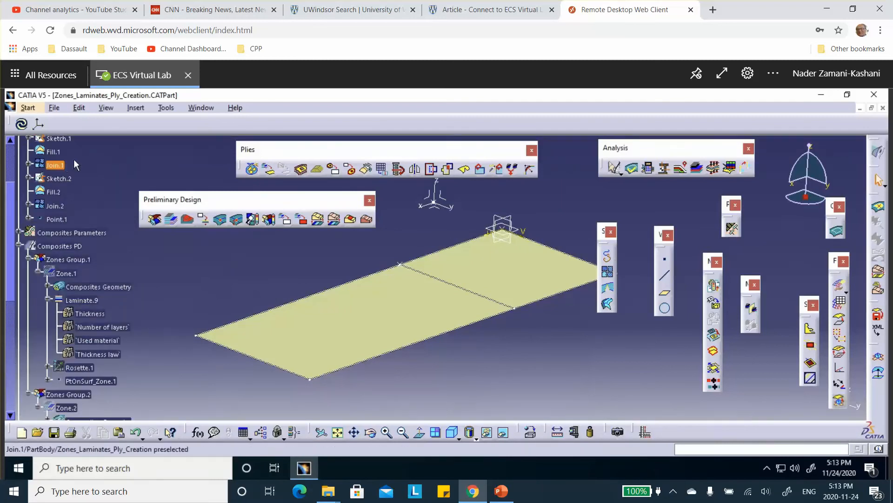
{"action": "scroll", "coordinate": [78, 195], "scroll_direction": "up", "scroll_amount": 1}
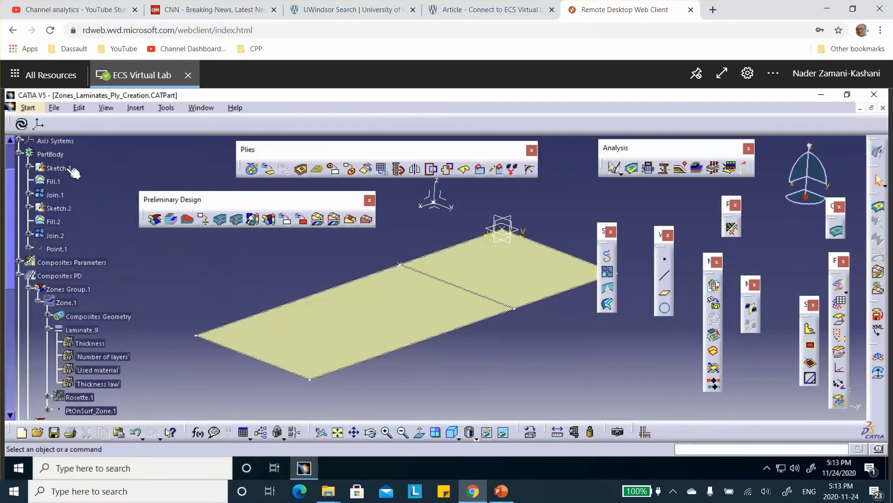
{"action": "right_click", "coordinate": [65, 169]}
{"action": "left_click", "coordinate": [88, 204]}
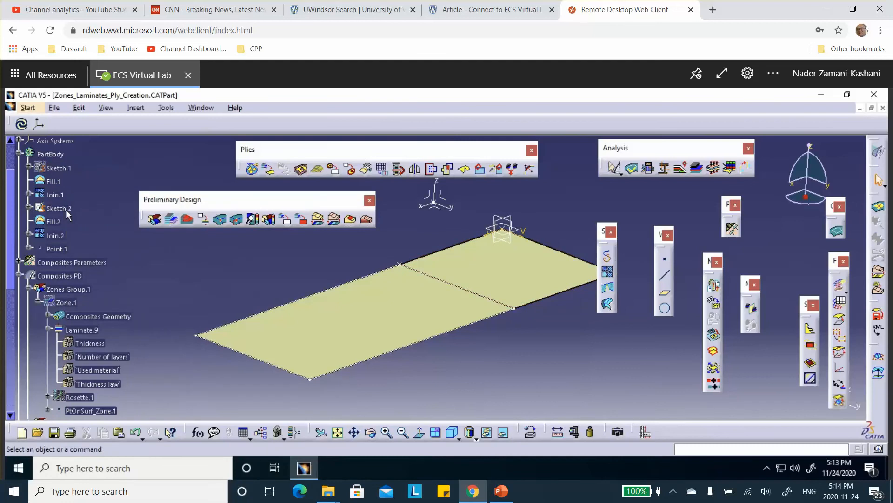
{"action": "right_click", "coordinate": [63, 209]}
{"action": "left_click", "coordinate": [105, 252]}
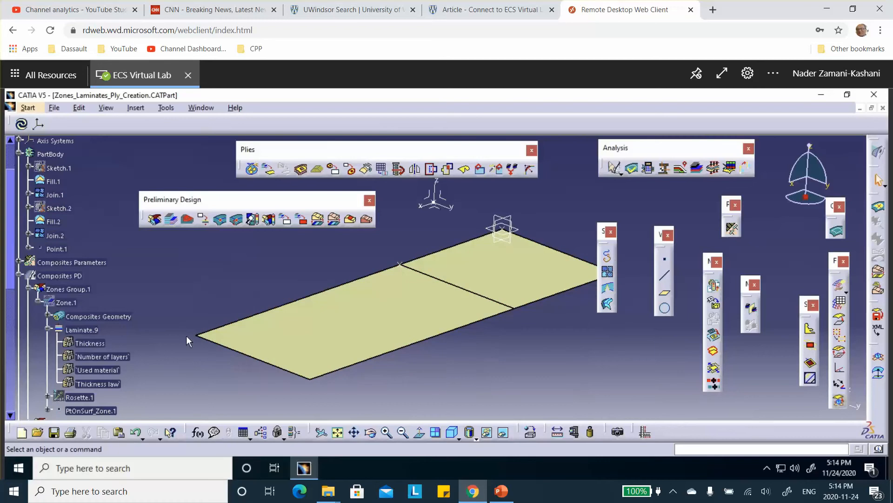
{"action": "middle_click_drag", "start_coordinate": [191, 280], "coordinate": [186, 304]}
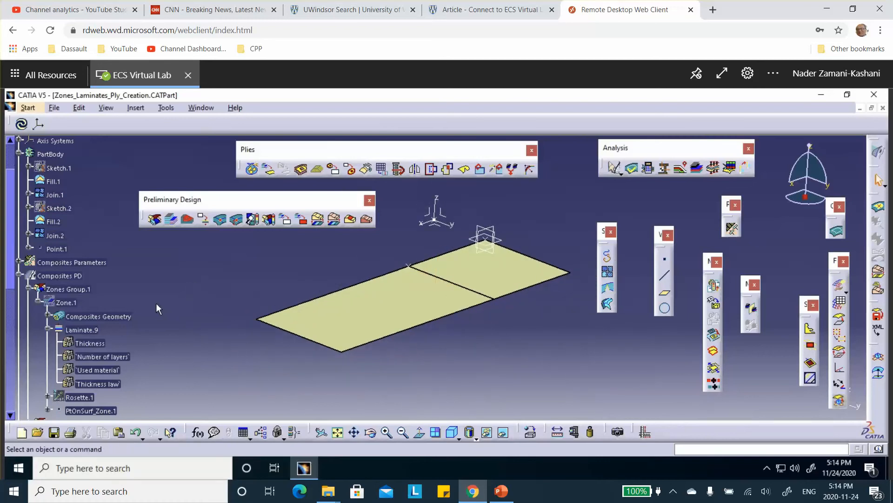
Save the composite part and create a Static Analysis case for it in Advanced Meshing Tools.
{"action": "scroll", "coordinate": [156, 304], "scroll_direction": "down", "scroll_amount": 10}
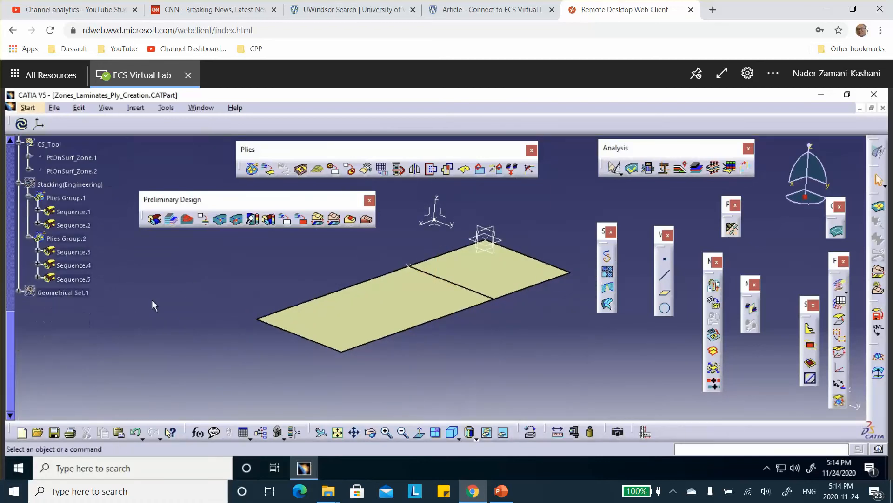
{"action": "left_click", "coordinate": [54, 432]}
{"action": "left_click", "coordinate": [28, 108]}
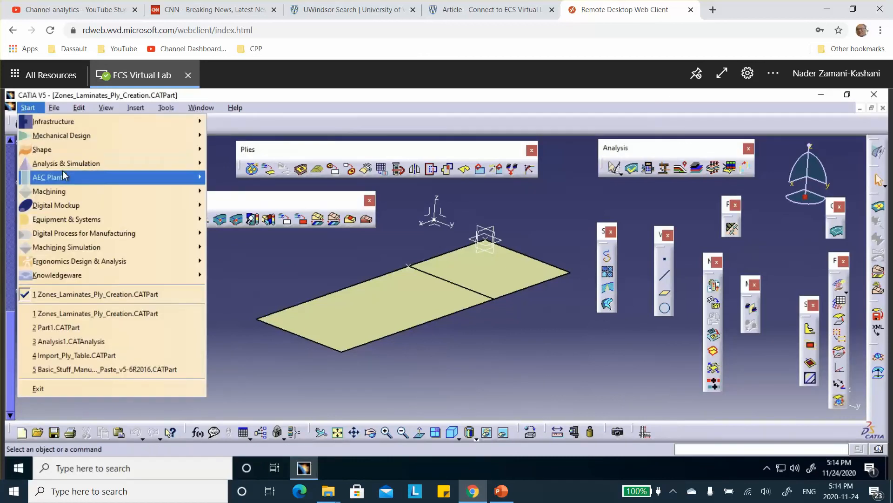
{"action": "mouse_move", "coordinate": [134, 170]}
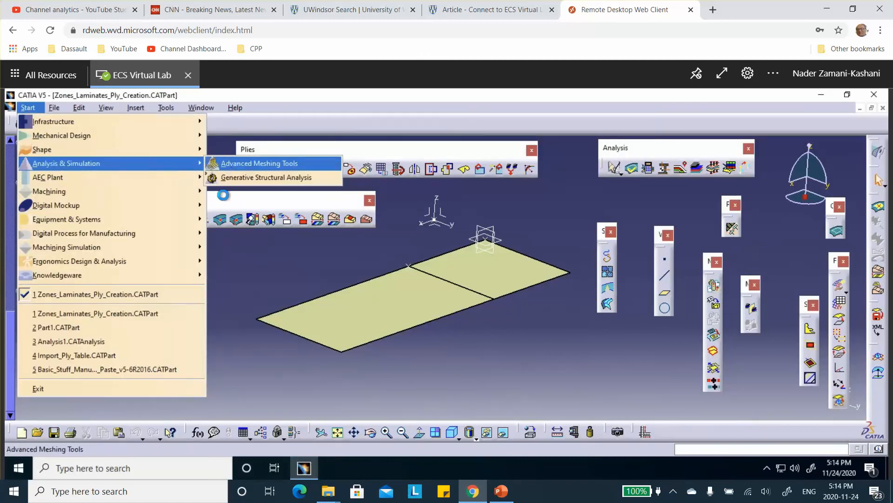
{"action": "left_click", "coordinate": [242, 164]}
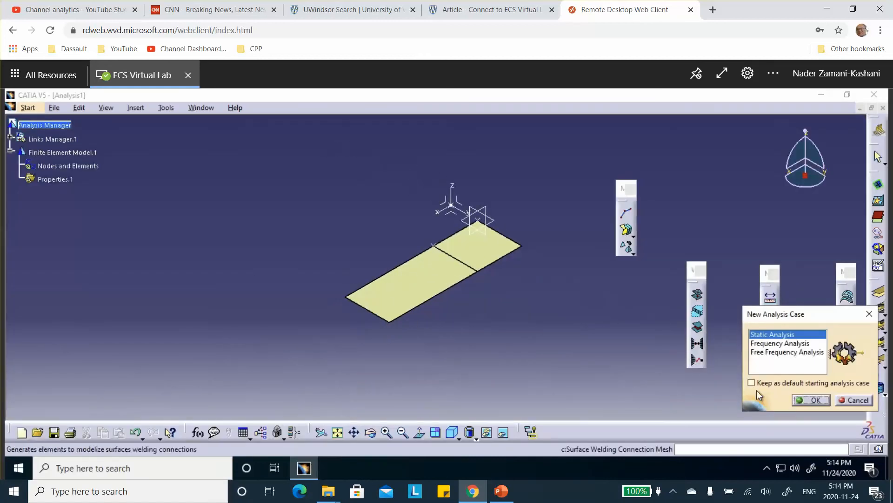
{"action": "left_click", "coordinate": [815, 400]}
Mesh the smaller surface with the Surface Mesher using parabolic, quads-only frontal quadrangles, 10 mm mesh size and automatic mesh capture with 1 mm tolerance.
{"action": "left_click", "coordinate": [487, 335]}
{"action": "middle_click_drag", "start_coordinate": [495, 333], "coordinate": [458, 255]}
{"action": "middle_click_drag", "start_coordinate": [392, 291], "coordinate": [398, 260]}
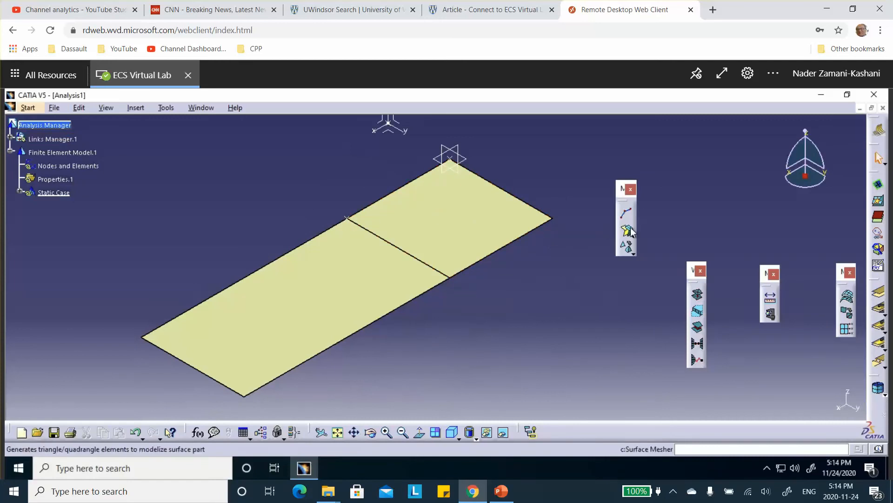
{"action": "left_click", "coordinate": [631, 231]}
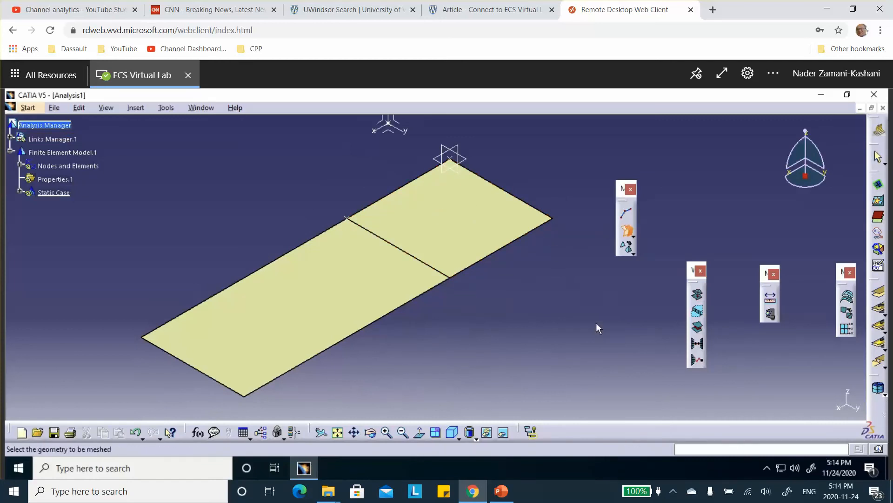
{"action": "left_click", "coordinate": [455, 219]}
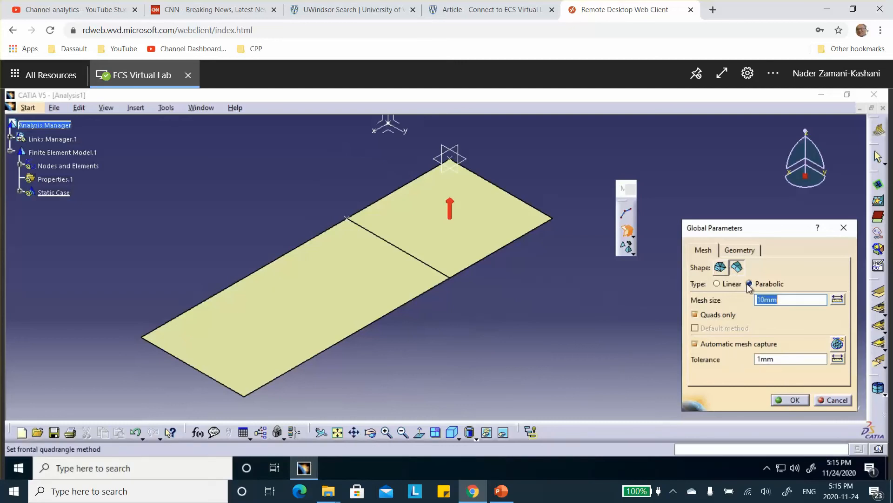
{"action": "left_click", "coordinate": [789, 400]}
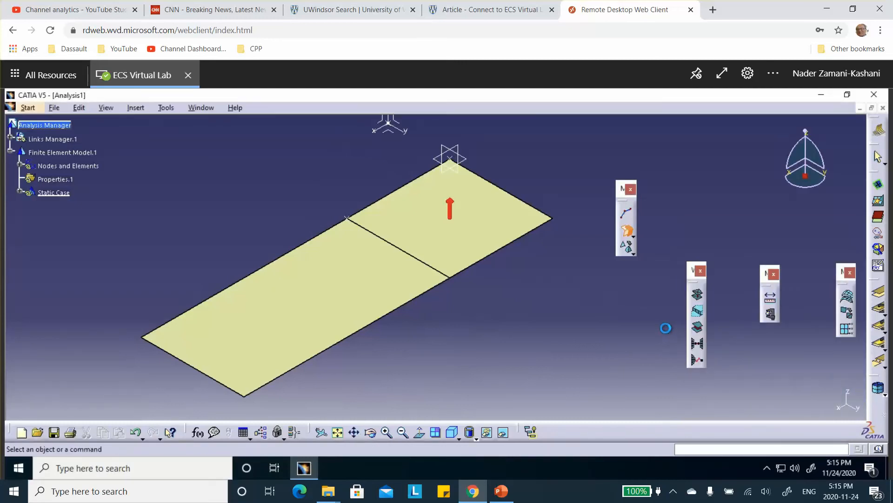
{"action": "left_click", "coordinate": [672, 281]}
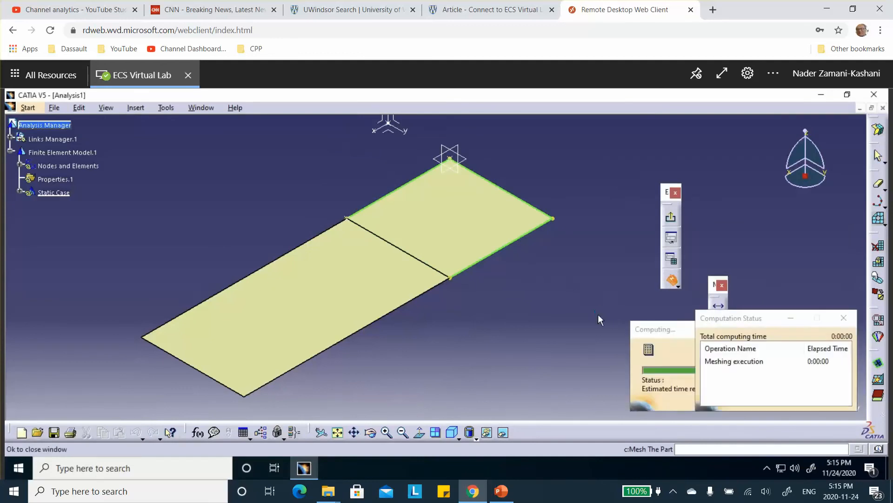
{"action": "left_click", "coordinate": [842, 401]}
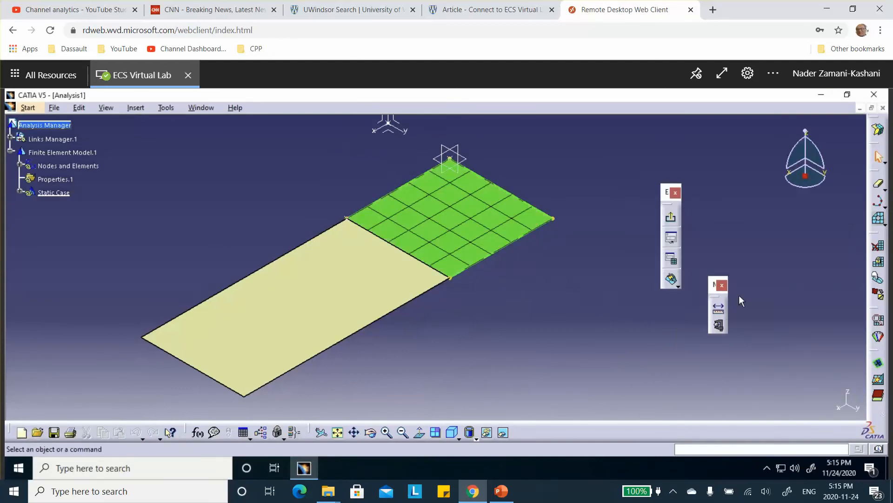
{"action": "left_click", "coordinate": [671, 216]}
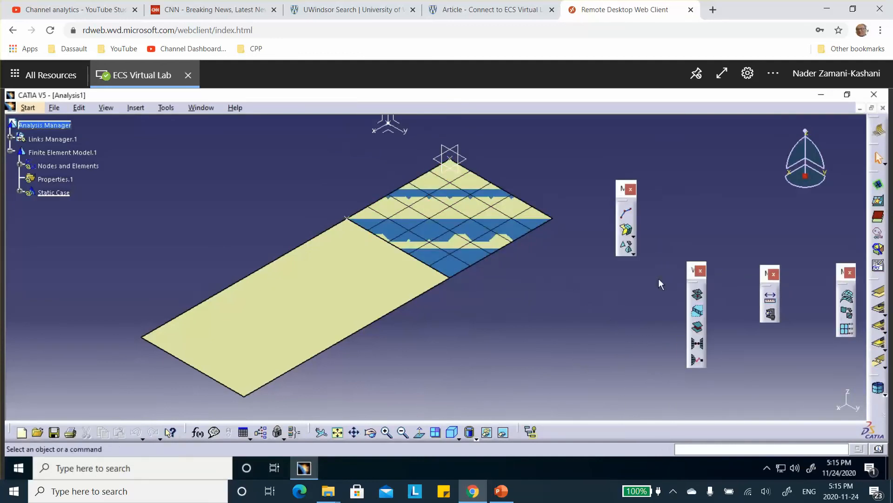
Mesh the adjoining longer surface with parabolic, quads-only elements, 10 mm mesh size and automatic mesh capture with 1 mm tolerance.
{"action": "left_click", "coordinate": [629, 229]}
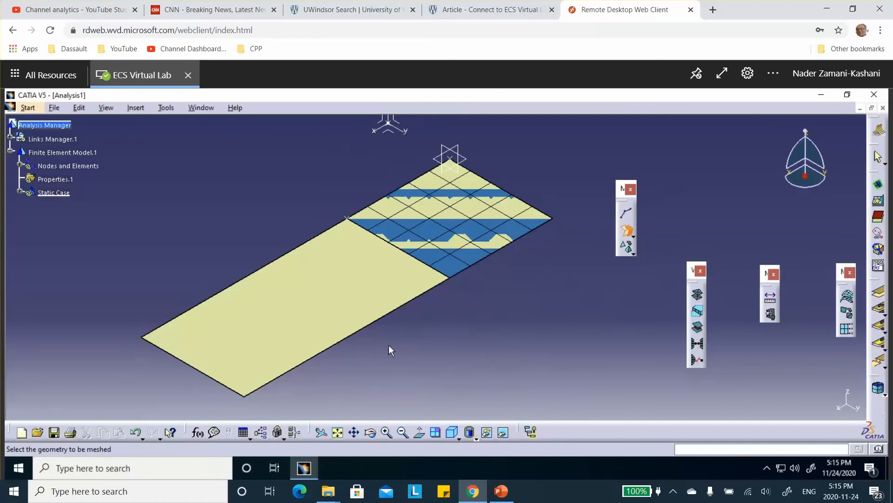
{"action": "left_click", "coordinate": [322, 315]}
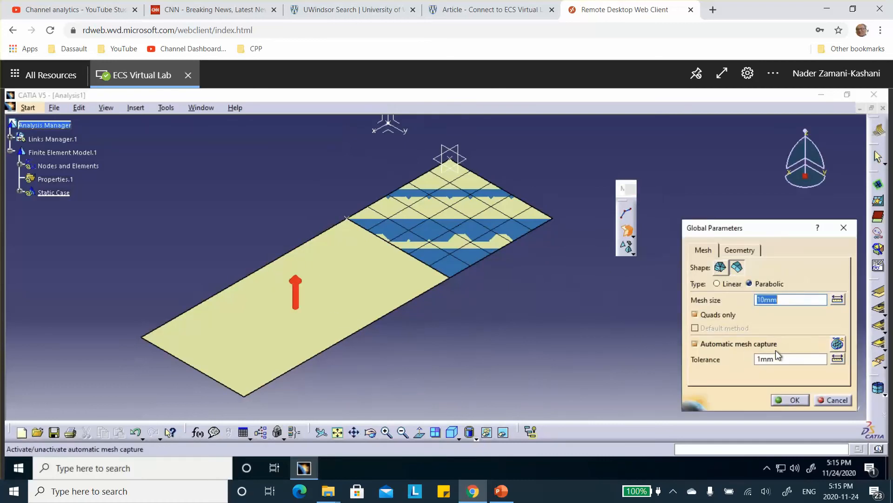
{"action": "left_click", "coordinate": [791, 400]}
{"action": "left_click", "coordinate": [671, 279]}
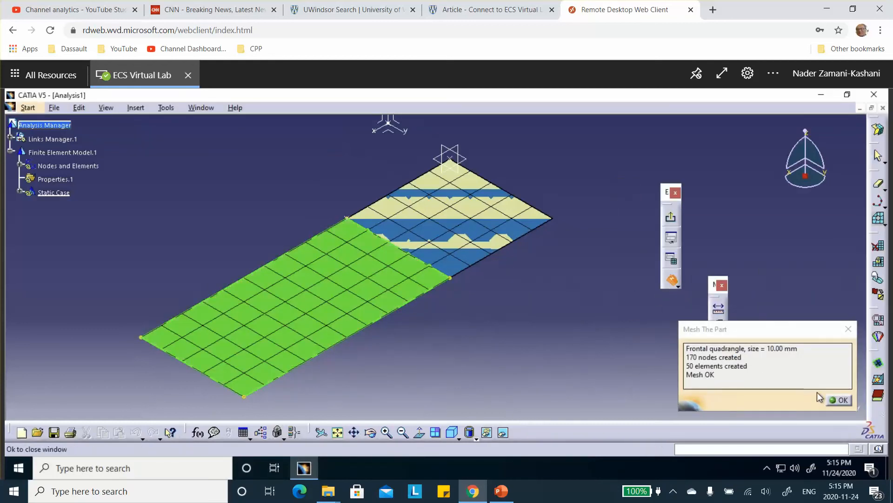
{"action": "left_click", "coordinate": [839, 400]}
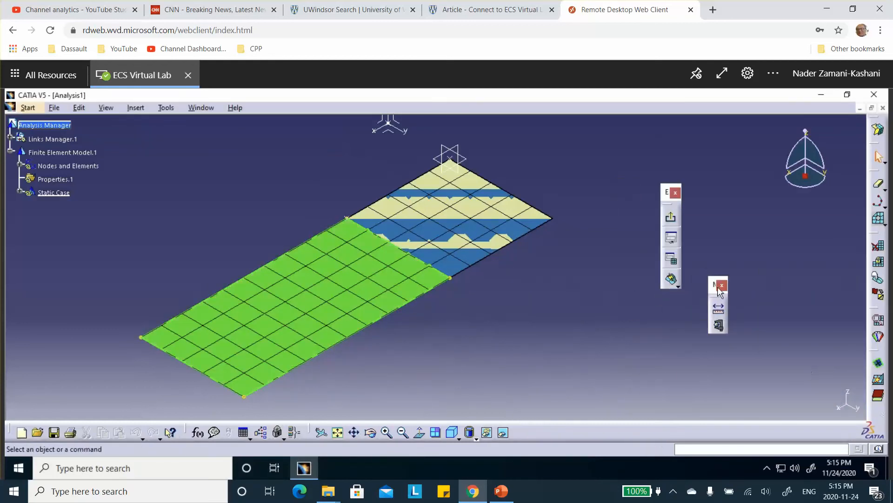
{"action": "left_click", "coordinate": [672, 220]}
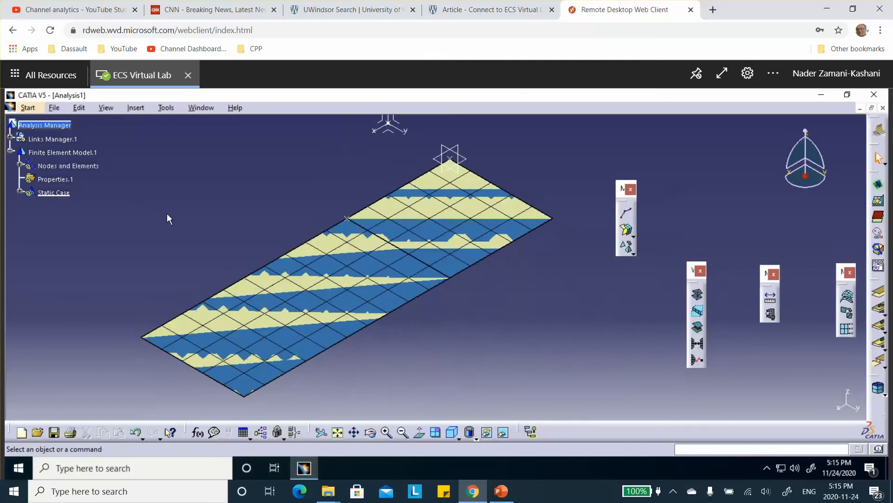
Switch the analysis to the Generative Structural Analysis workbench.
{"action": "left_click", "coordinate": [28, 108]}
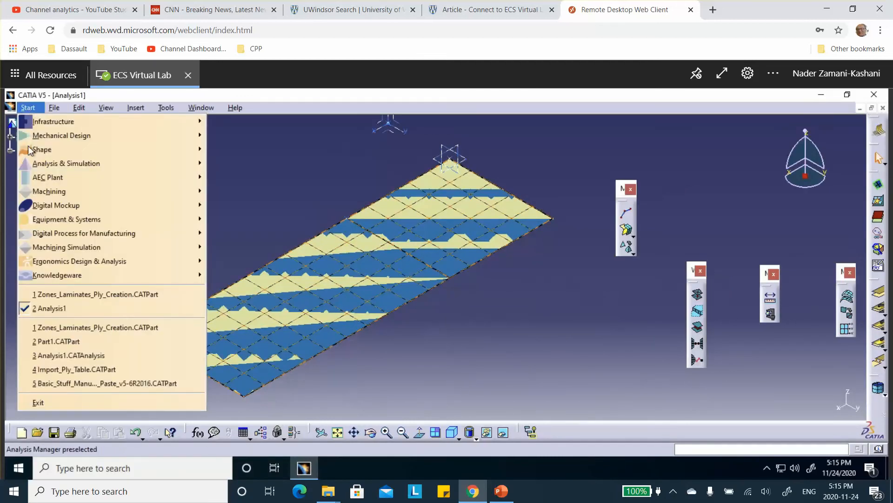
{"action": "mouse_move", "coordinate": [40, 165]}
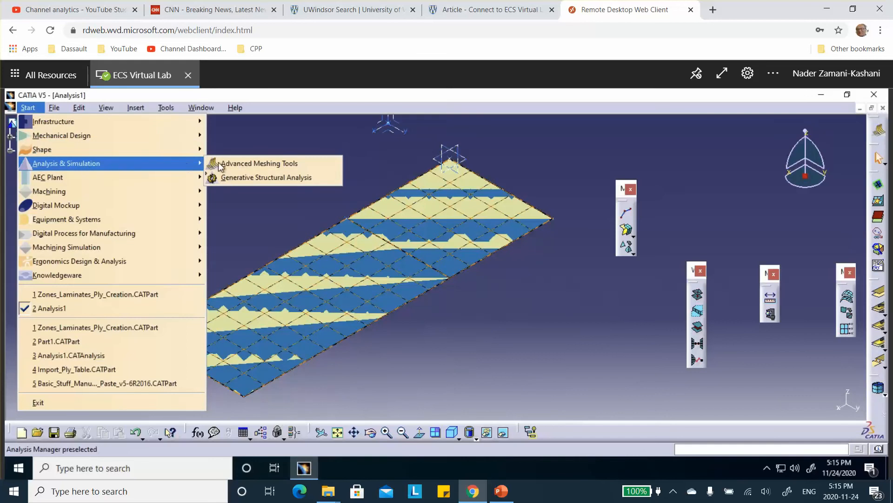
{"action": "left_click", "coordinate": [239, 176]}
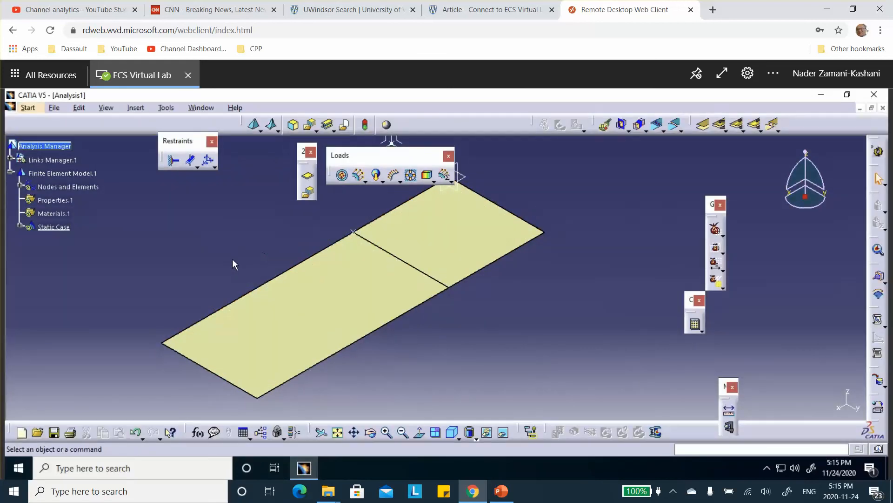
{"action": "middle_click_drag", "start_coordinate": [233, 264], "coordinate": [307, 257]}
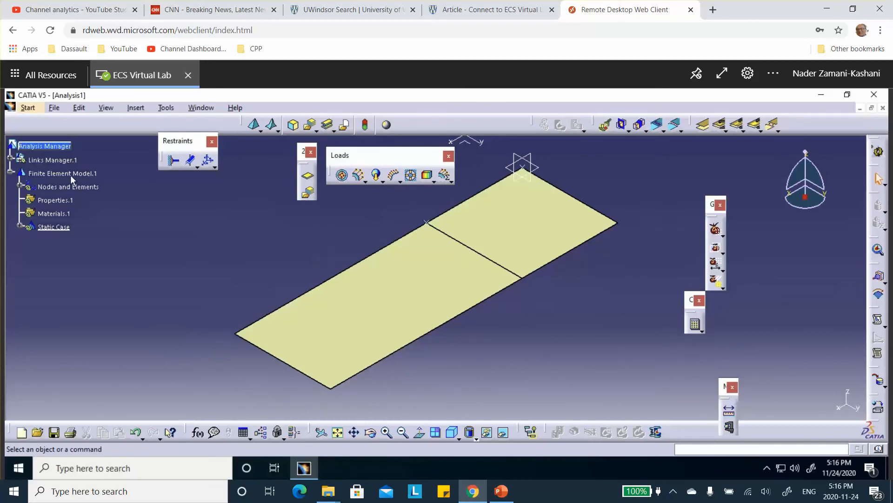
Create a mesh visualization from Nodes and Elements and inspect the elements across both surfaces and their shared edge.
{"action": "right_click", "coordinate": [48, 187]}
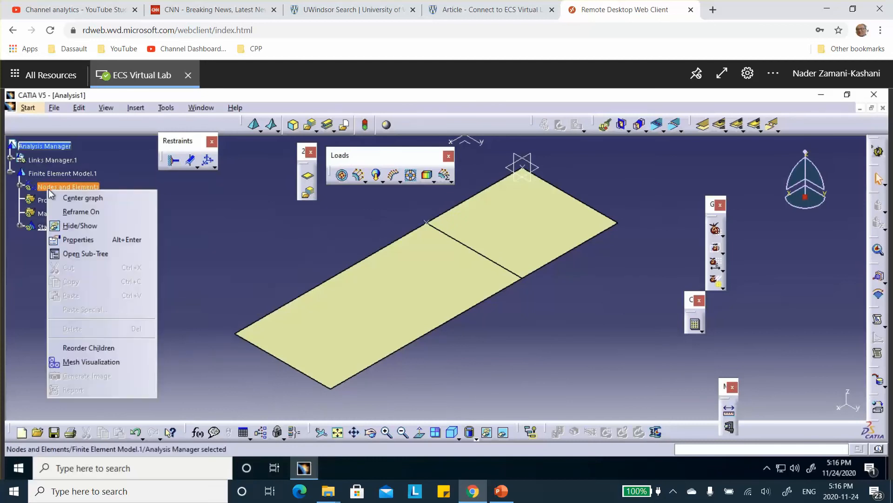
{"action": "left_click", "coordinate": [77, 363]}
{"action": "left_click", "coordinate": [500, 265]}
{"action": "middle_click_drag", "start_coordinate": [501, 265], "coordinate": [467, 202]}
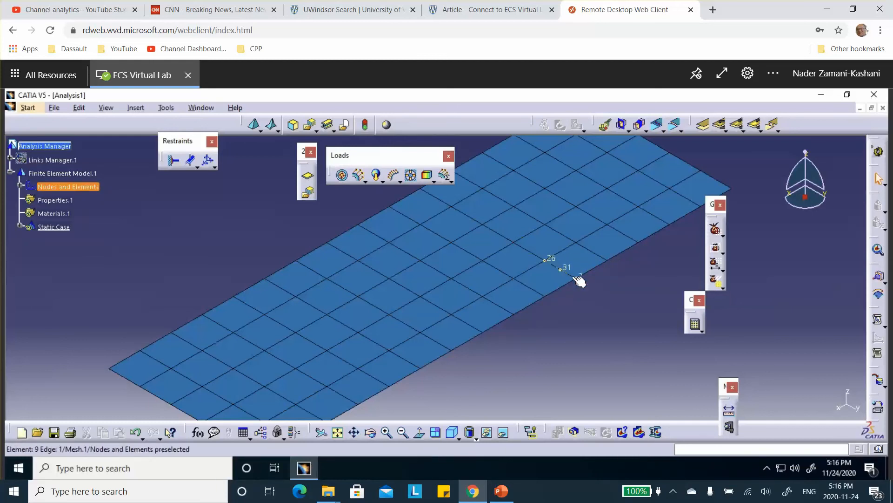
{"action": "middle_click_drag", "start_coordinate": [168, 211], "coordinate": [233, 254]}
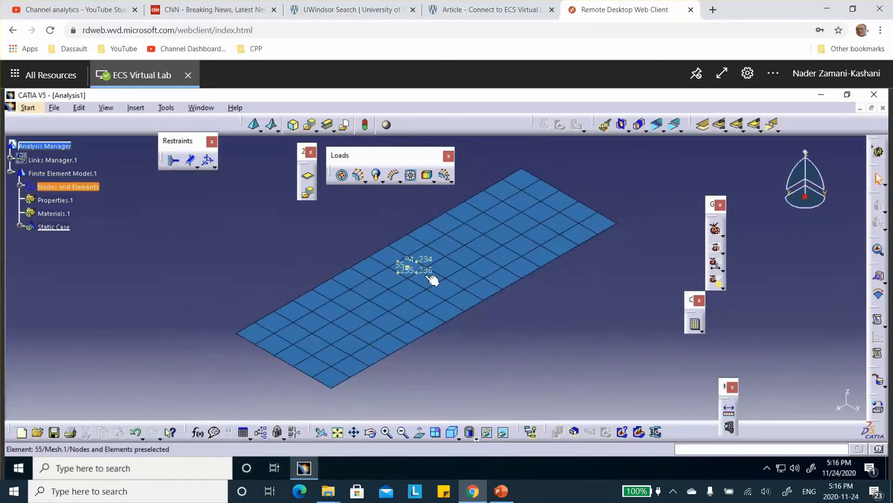
Deactivate the Mesh.1 image under Nodes and Elements to return to the plain surface display.
{"action": "left_click", "coordinate": [20, 186]}
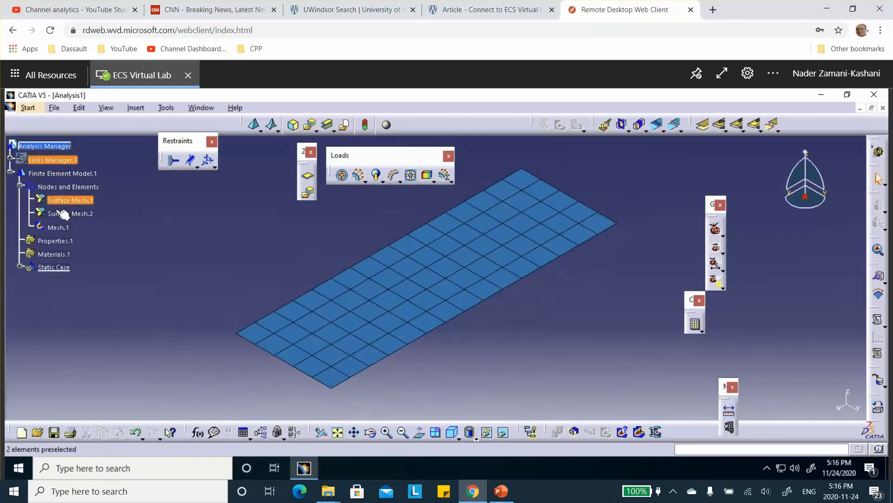
{"action": "right_click", "coordinate": [55, 227]}
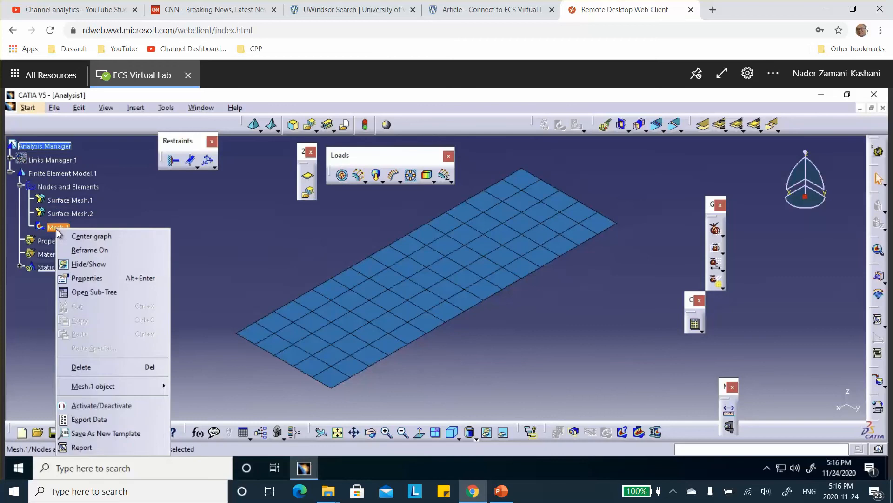
{"action": "left_click", "coordinate": [88, 406]}
{"action": "middle_click_drag", "start_coordinate": [205, 279], "coordinate": [228, 289]}
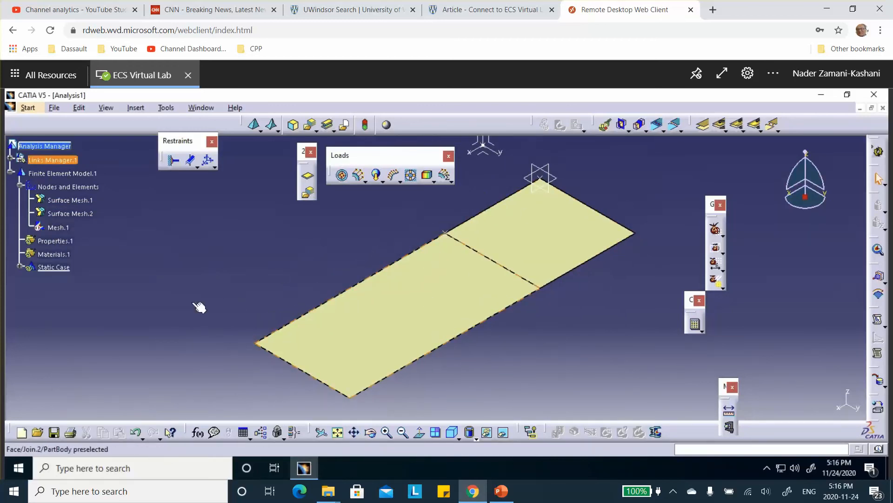
Clamp the outer end edge of the smaller surface, opposite its shared edge with the longer surface.
{"action": "left_click", "coordinate": [173, 160]}
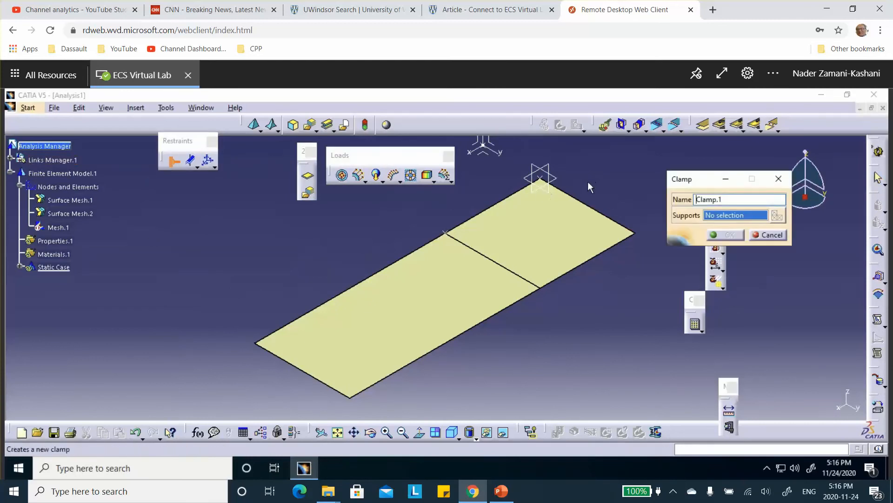
{"action": "left_click", "coordinate": [594, 209]}
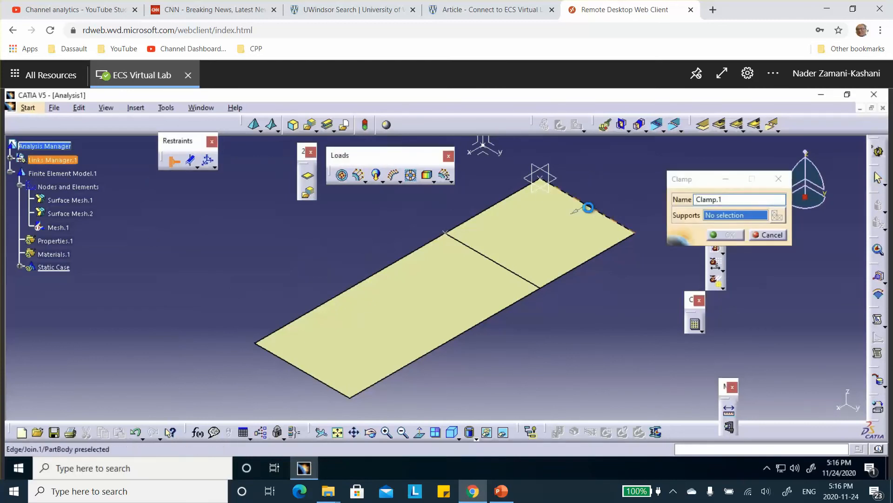
{"action": "left_click", "coordinate": [737, 235]}
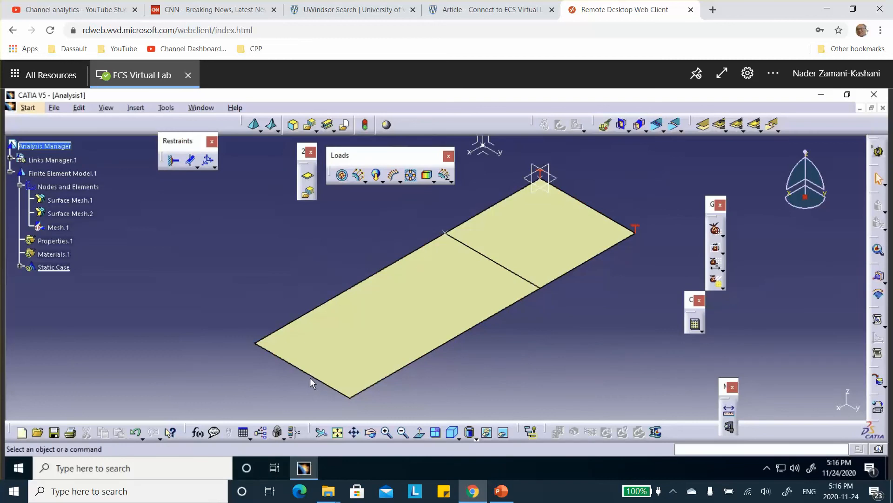
Check the load in the PowerPoint slide and apply a 100 N_m line force density along X on the longer surface's free end edge.
{"action": "left_click", "coordinate": [394, 176]}
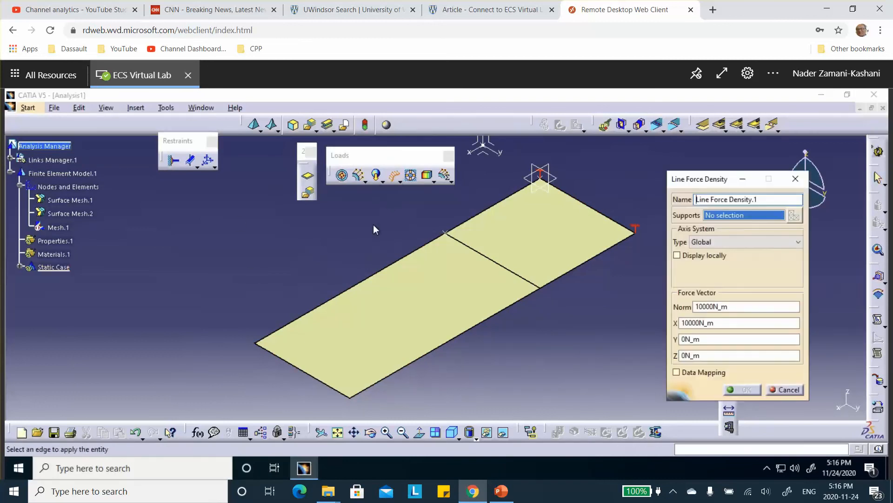
{"action": "left_click", "coordinate": [293, 364]}
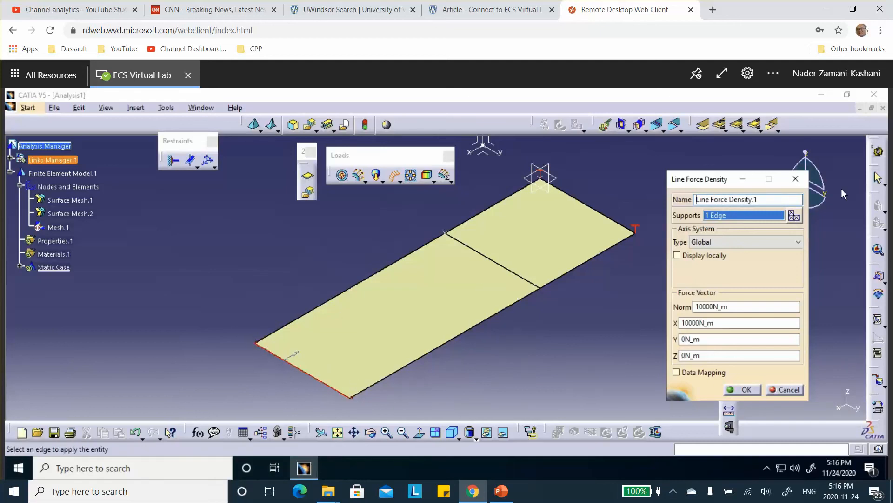
{"action": "left_click", "coordinate": [497, 486]}
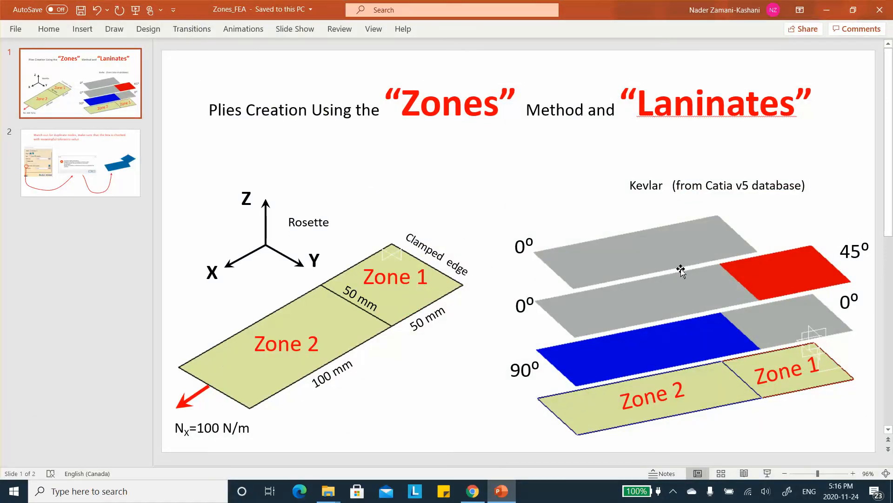
{"action": "left_click", "coordinate": [827, 10]}
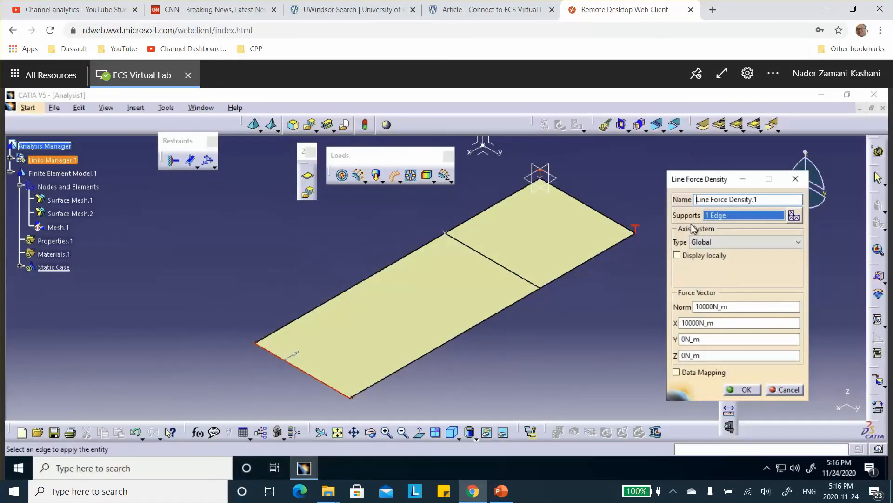
{"action": "left_click", "coordinate": [696, 321]}
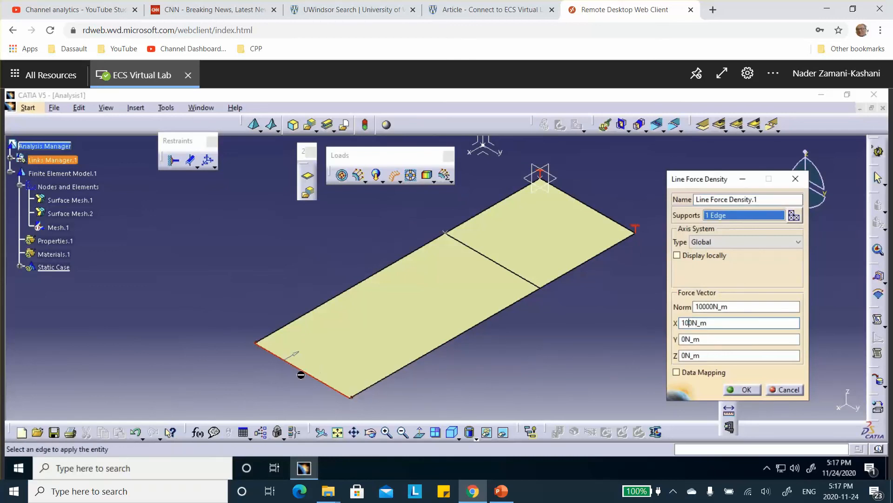
{"action": "left_click", "coordinate": [747, 389]}
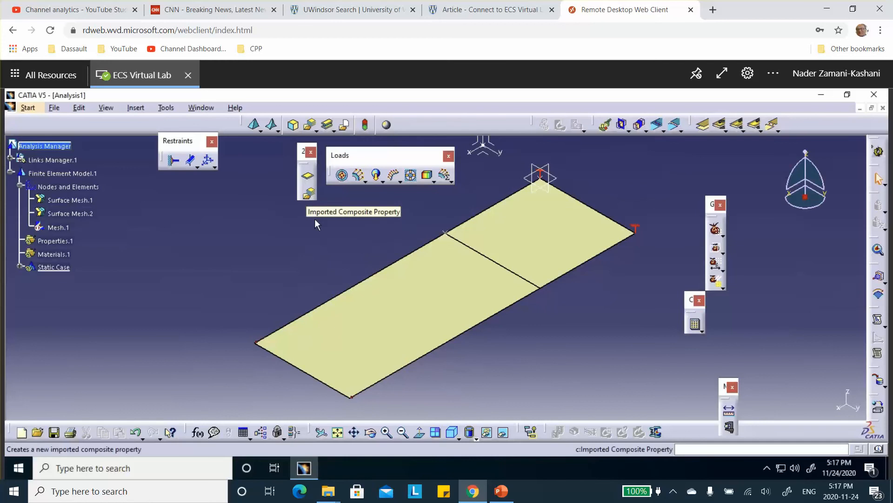
Define an imported composite property on the smaller surface, analysed by zone and filtered to Zones Group.1 under Composites PD.
{"action": "left_click", "coordinate": [308, 193]}
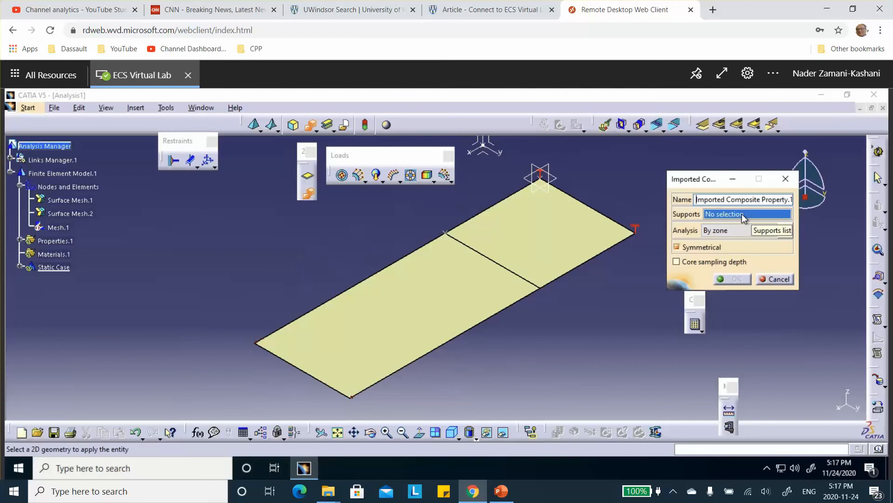
{"action": "left_click", "coordinate": [541, 240]}
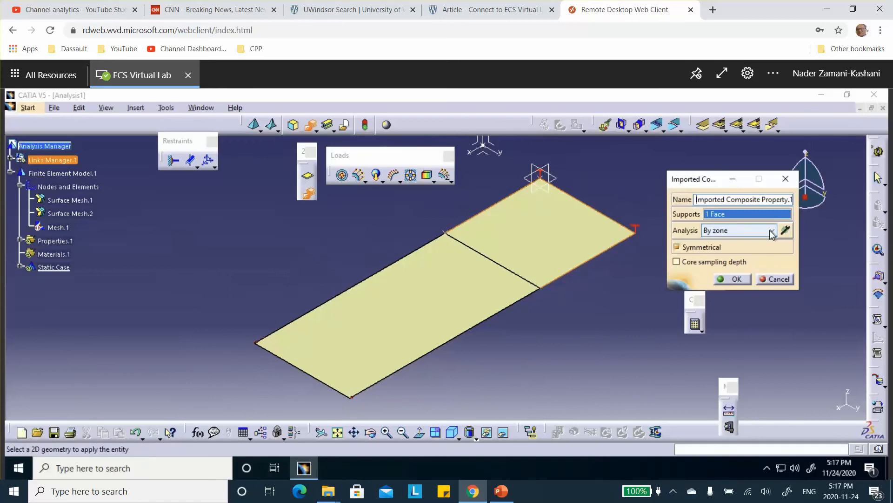
{"action": "left_click", "coordinate": [785, 230]}
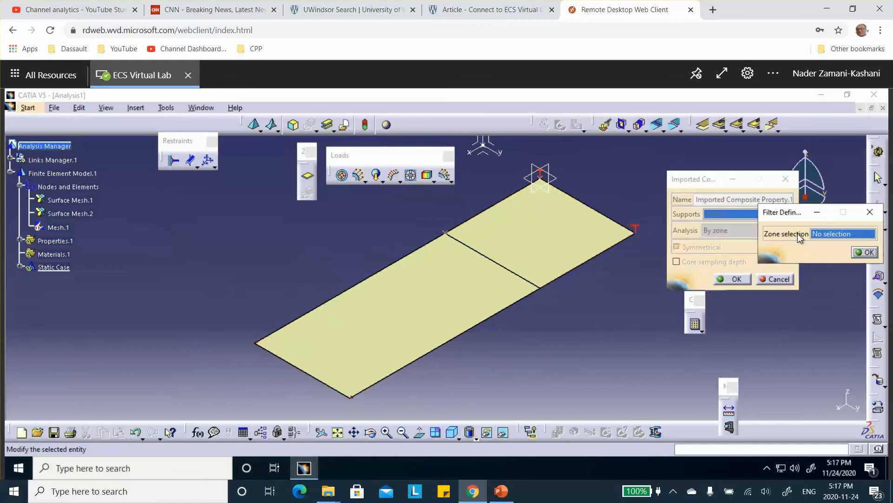
{"action": "scroll", "coordinate": [136, 272], "scroll_direction": "up", "scroll_amount": 3}
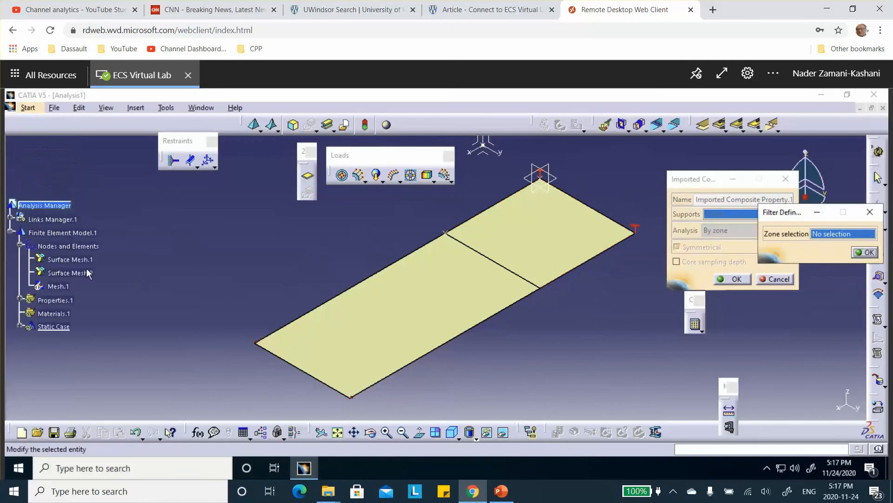
{"action": "left_click", "coordinate": [12, 225]}
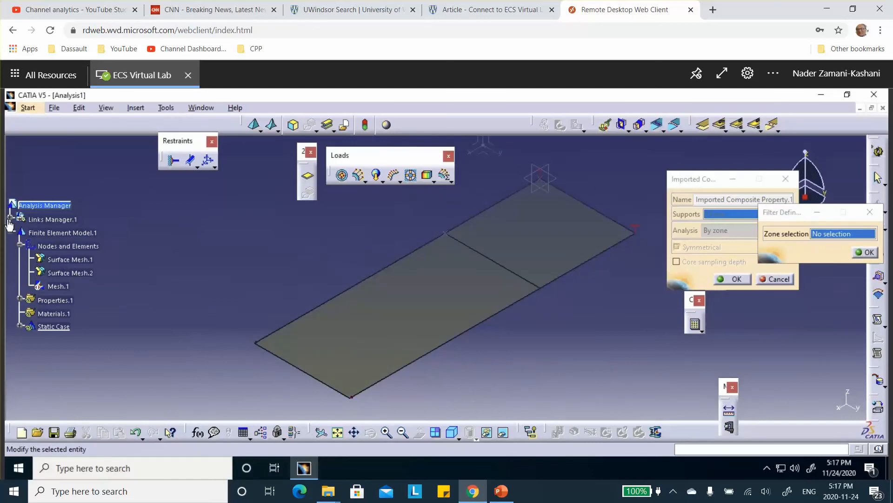
{"action": "left_click", "coordinate": [10, 217]}
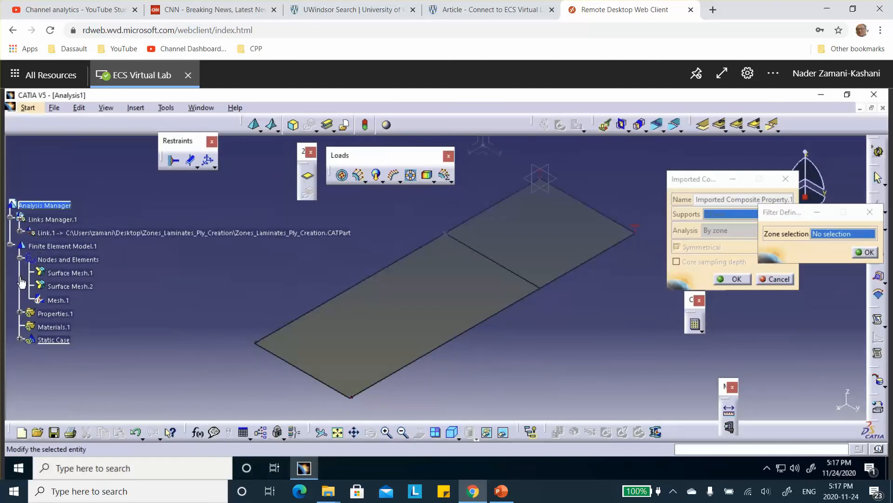
{"action": "left_click", "coordinate": [20, 255]}
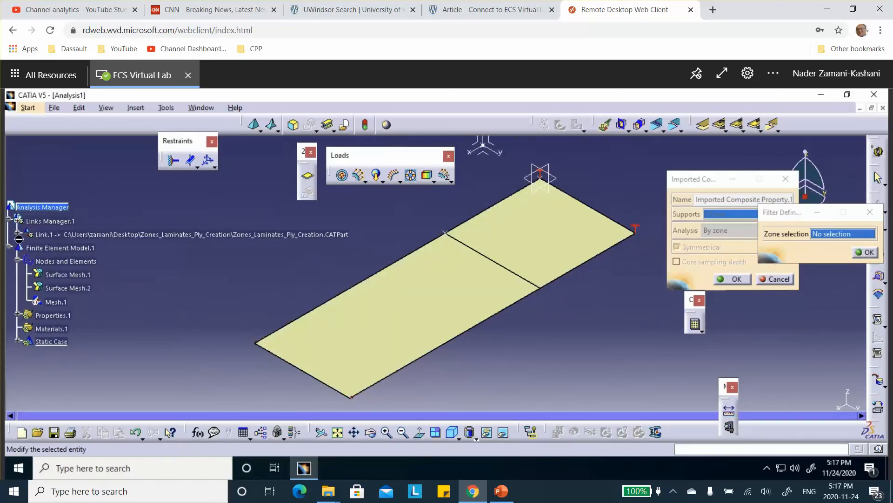
{"action": "left_click", "coordinate": [17, 234]}
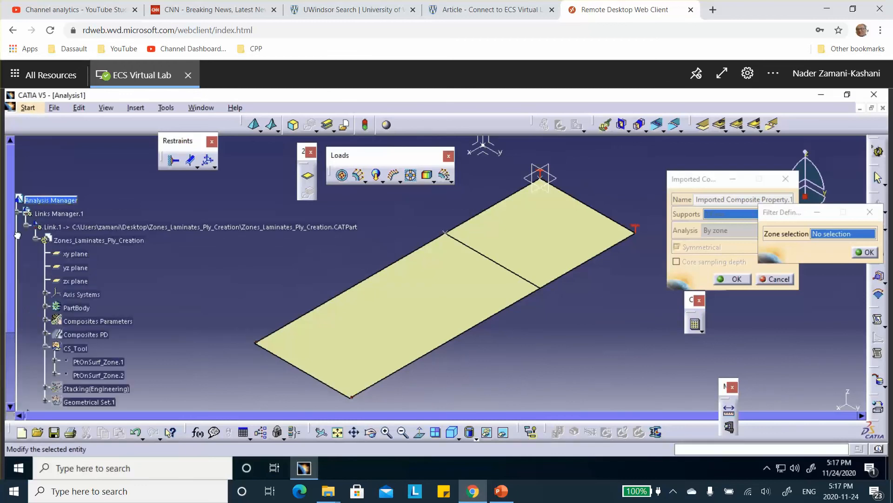
{"action": "scroll", "coordinate": [114, 281], "scroll_direction": "down", "scroll_amount": 3}
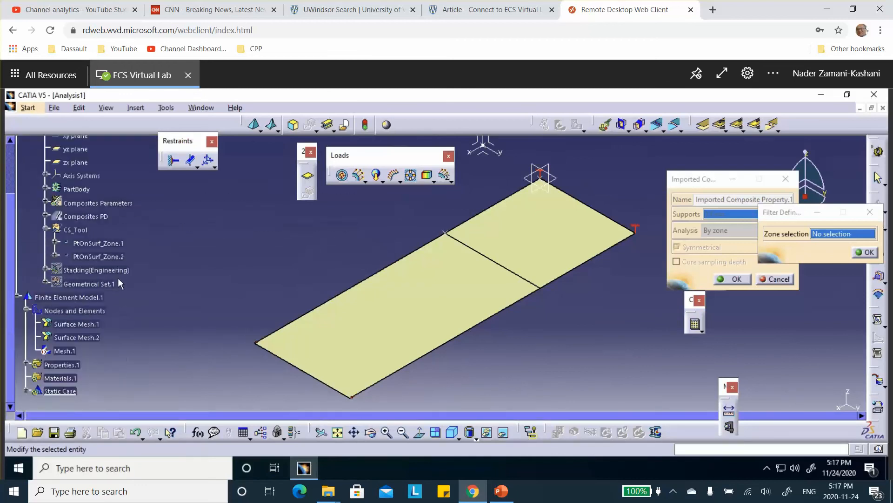
{"action": "left_click", "coordinate": [46, 216]}
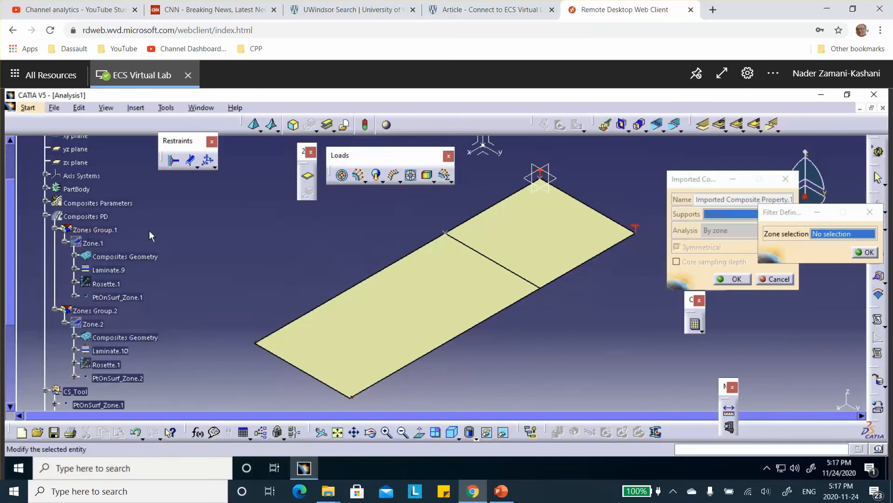
{"action": "left_click", "coordinate": [95, 229]}
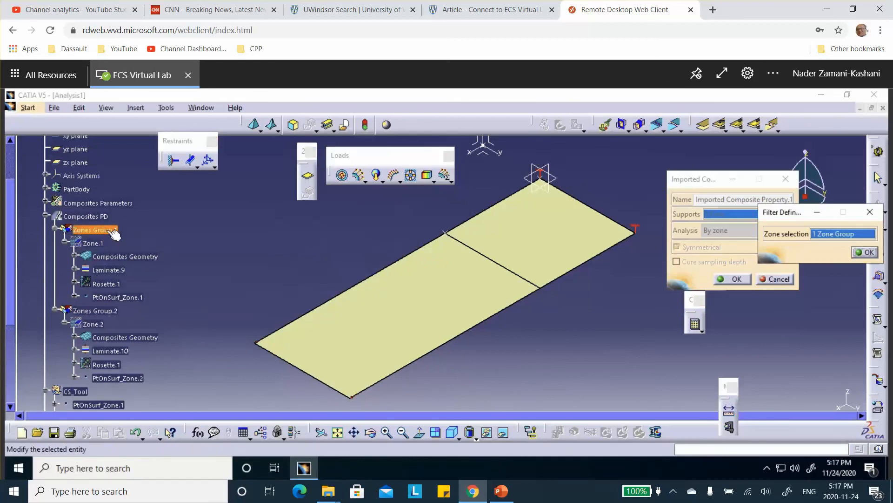
{"action": "left_click", "coordinate": [866, 254]}
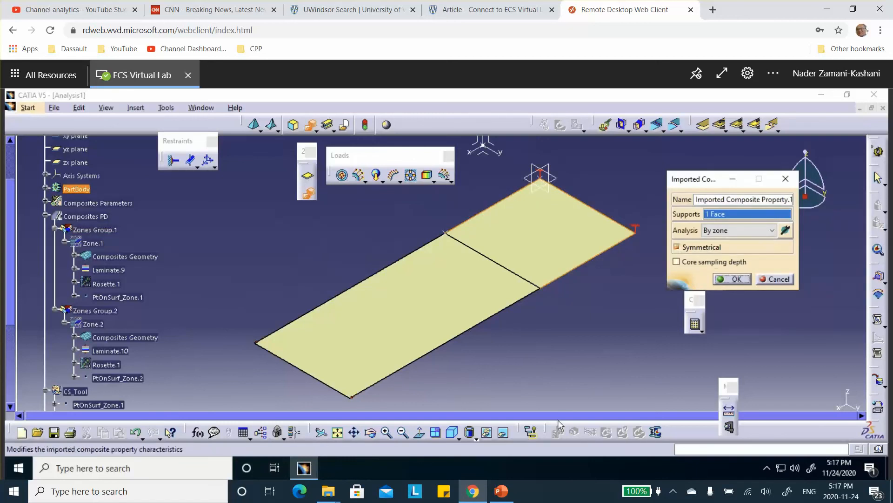
Review the ply layup in the PowerPoint slide, then turn off Symmetrical and accept the smaller surface's imported composite property.
{"action": "left_click", "coordinate": [501, 491]}
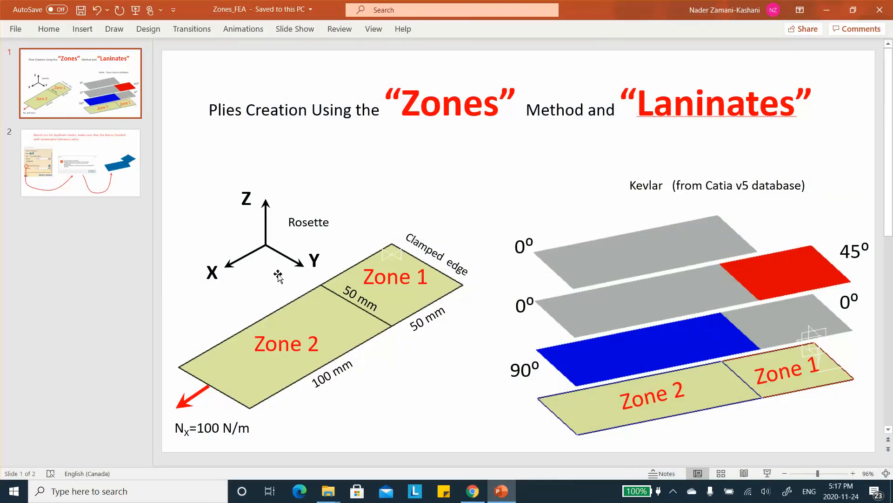
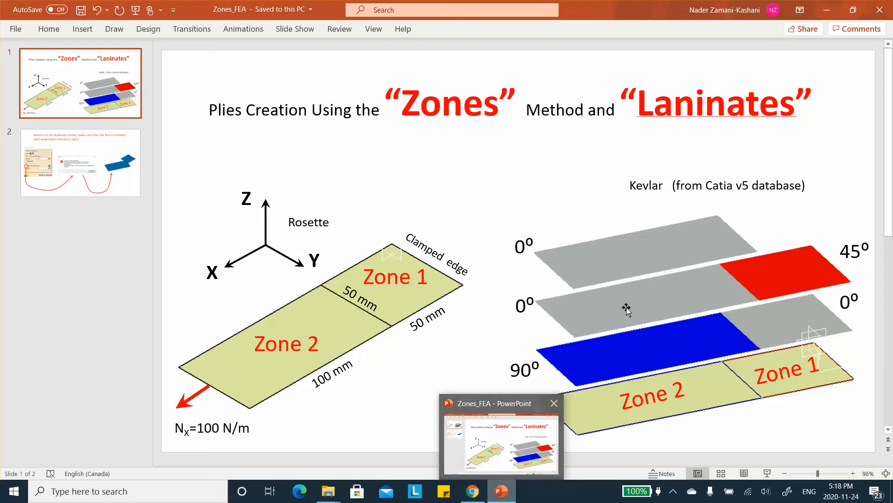
{"action": "key", "text": "alt+Tab"}
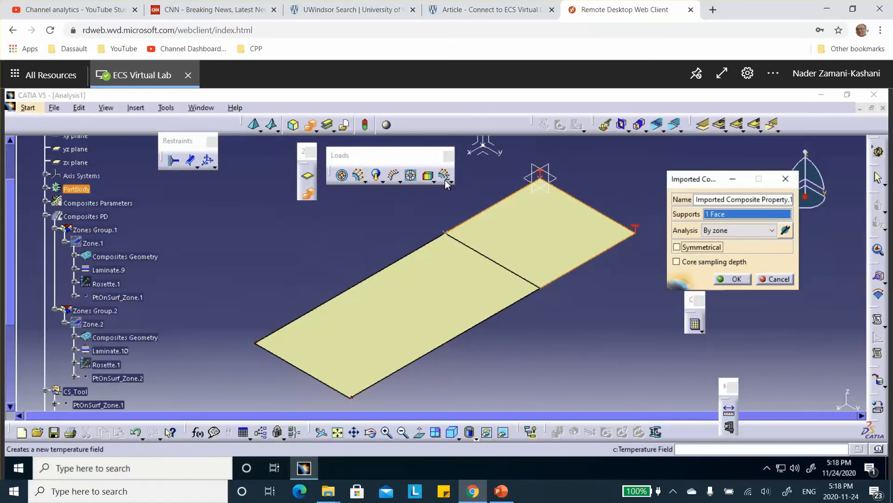
{"action": "left_click", "coordinate": [737, 279]}
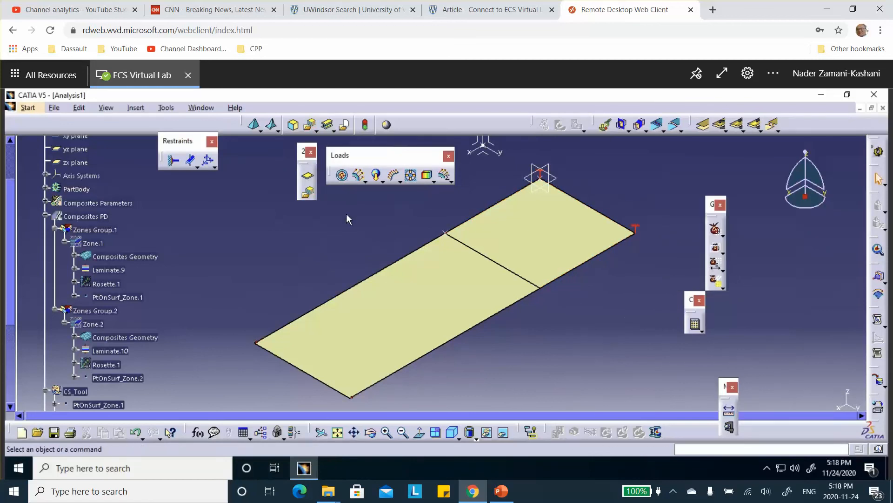
Define an imported composite property on the longer surface, analysed by zone, filtered to Zones Group.2, with Symmetrical turned off.
{"action": "left_click", "coordinate": [307, 192]}
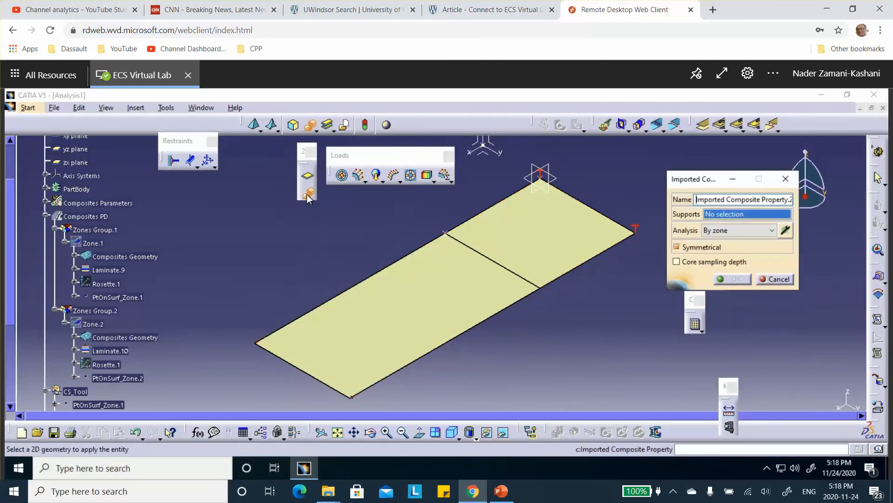
{"action": "left_click", "coordinate": [386, 331]}
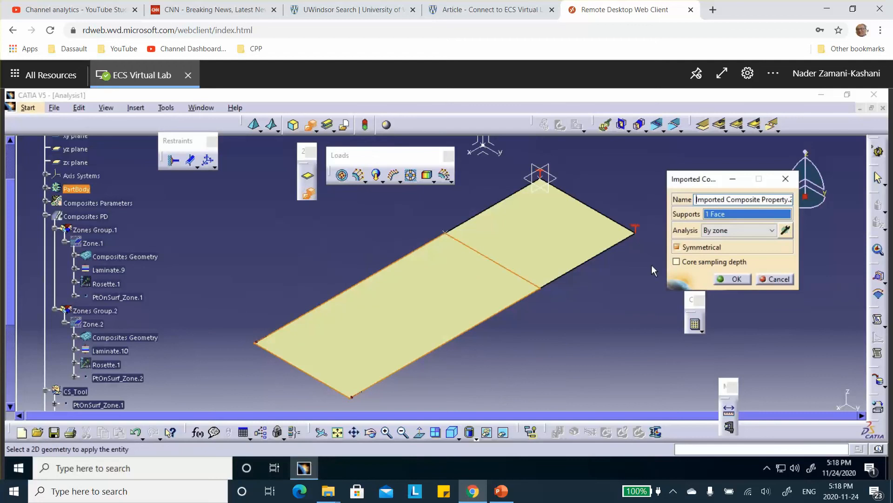
{"action": "left_click", "coordinate": [785, 231]}
{"action": "scroll", "coordinate": [169, 295], "scroll_direction": "down", "scroll_amount": 3}
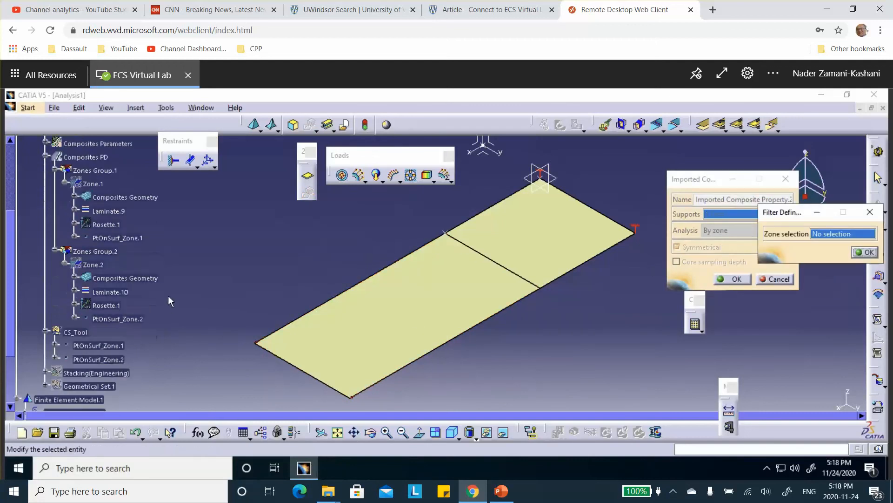
{"action": "left_click", "coordinate": [116, 252]}
{"action": "left_click", "coordinate": [866, 252]}
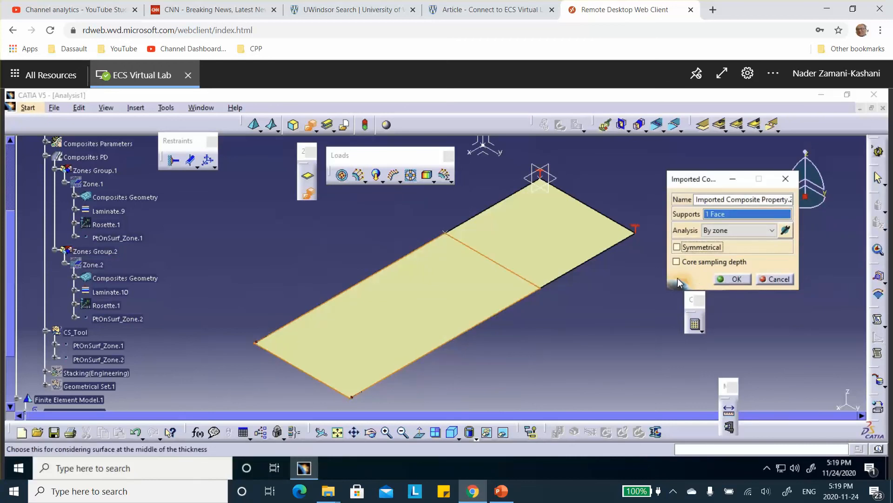
{"action": "left_click", "coordinate": [735, 279]}
Compute the static case and continue past the computation resources estimation.
{"action": "middle_click_drag", "start_coordinate": [602, 324], "coordinate": [606, 355], "text": "ctrl"}
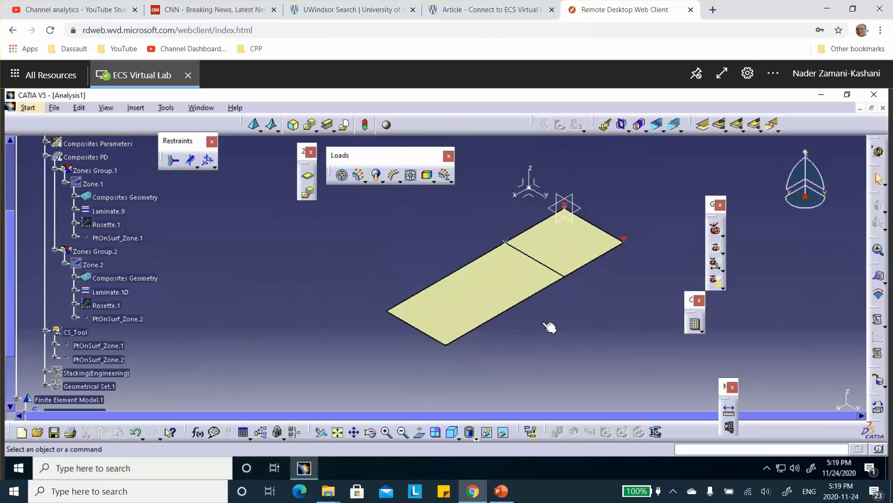
{"action": "left_click", "coordinate": [697, 324]}
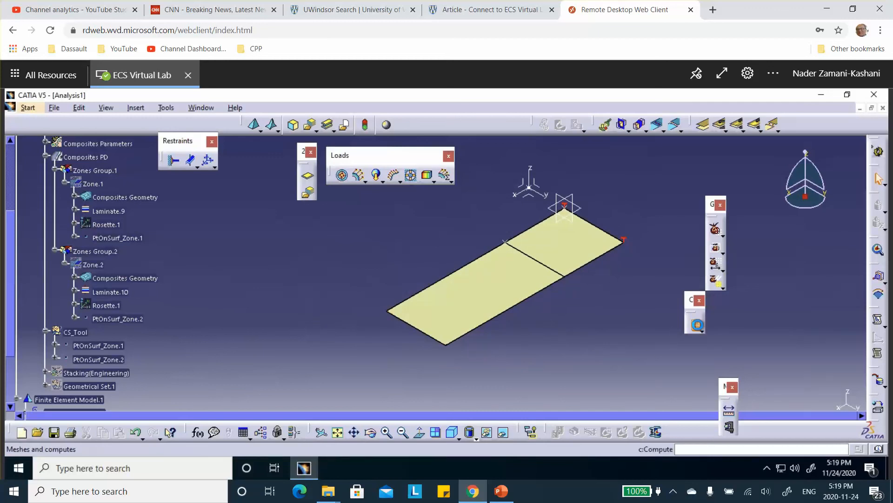
{"action": "left_click", "coordinate": [688, 407]}
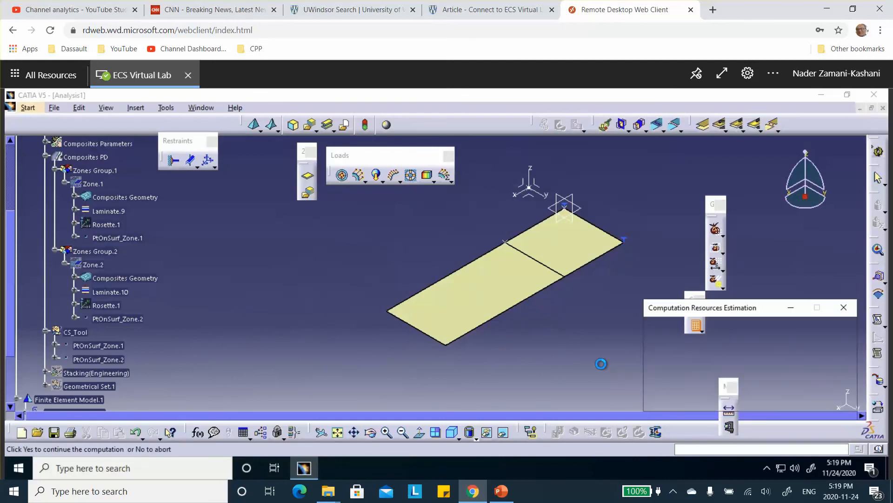
{"action": "left_click", "coordinate": [805, 399]}
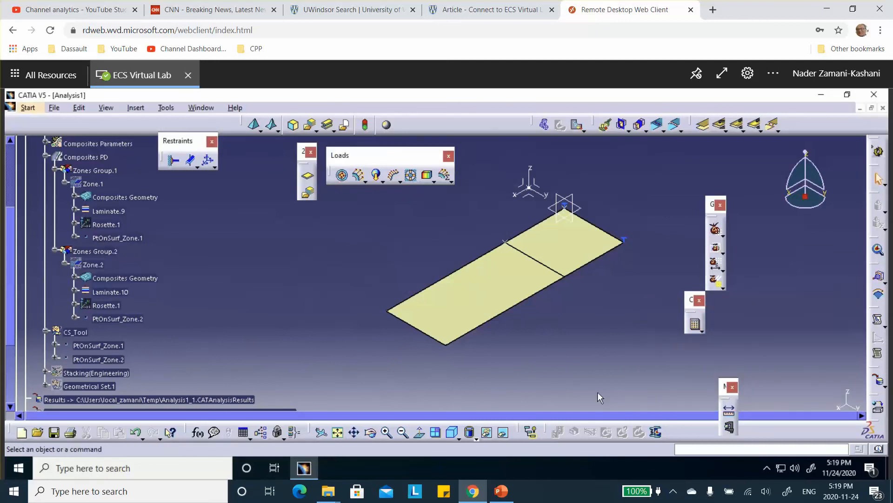
Generate the displacement image, set its type to Average iso with the Norm criterion, and shade it with material as filled contours.
{"action": "left_click", "coordinate": [577, 126]}
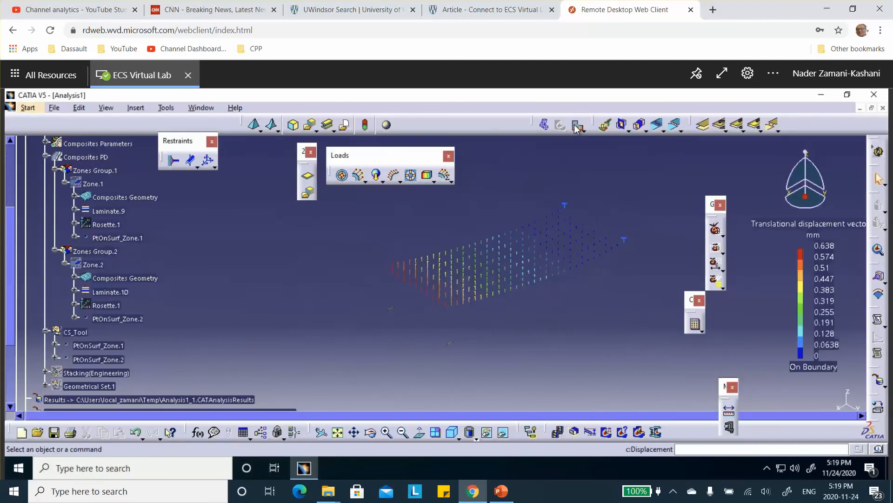
{"action": "double_click", "coordinate": [464, 299]}
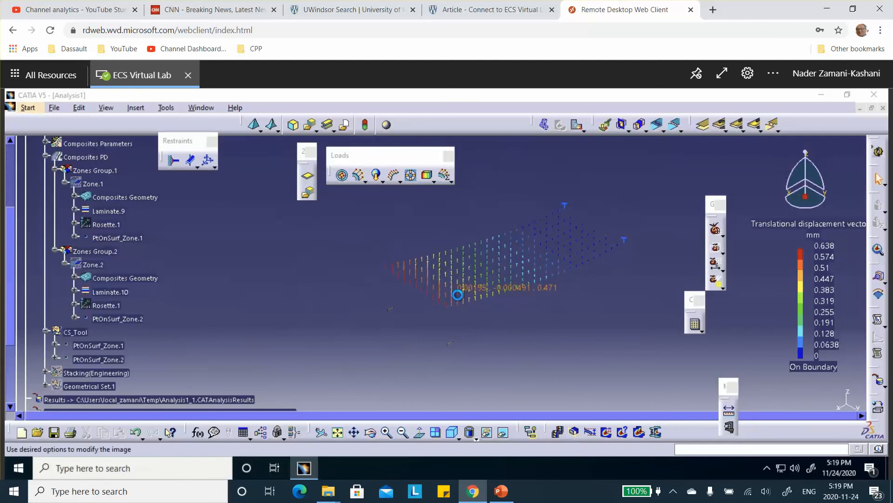
{"action": "left_click", "coordinate": [71, 235]}
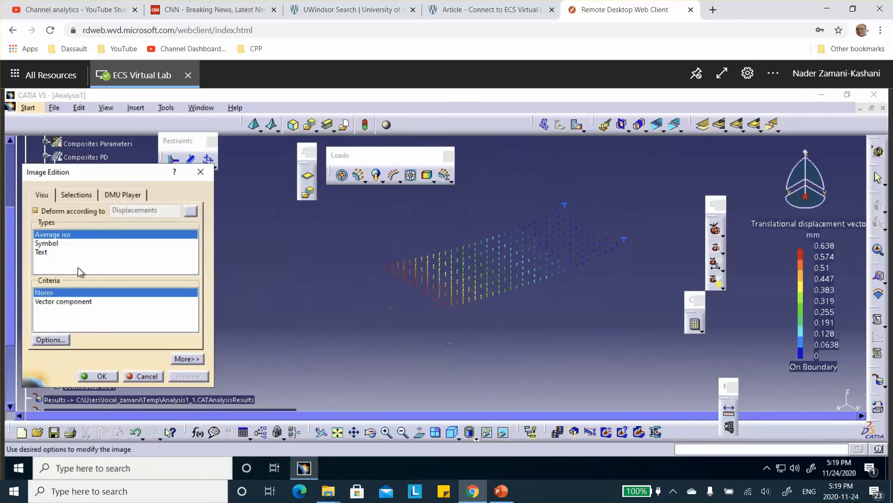
{"action": "left_click", "coordinate": [101, 377]}
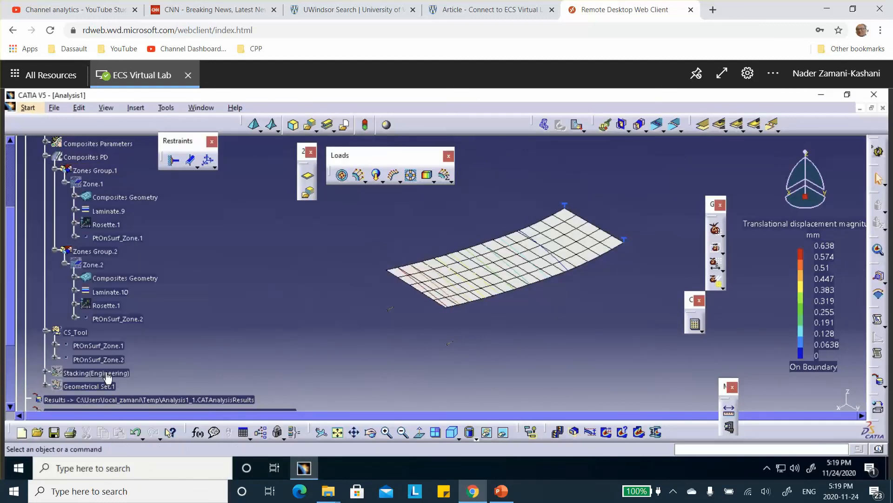
{"action": "left_click", "coordinate": [476, 438]}
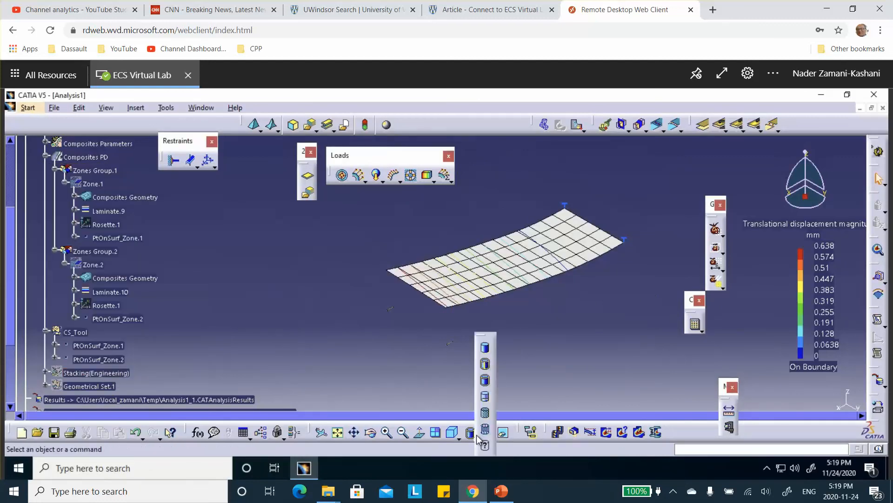
{"action": "left_click", "coordinate": [485, 429]}
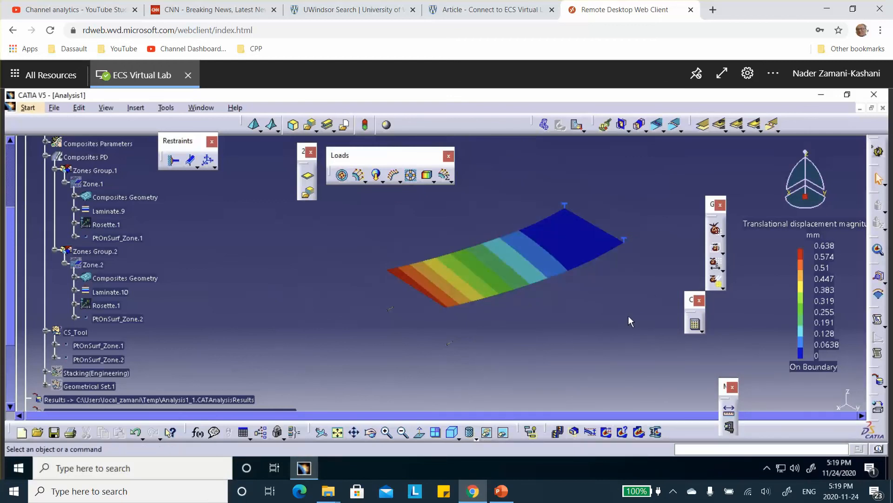
Deactivate the Translational displacement magnitude.1 image under Static Case Solution.1.
{"action": "scroll", "coordinate": [253, 304], "scroll_direction": "down", "scroll_amount": 2}
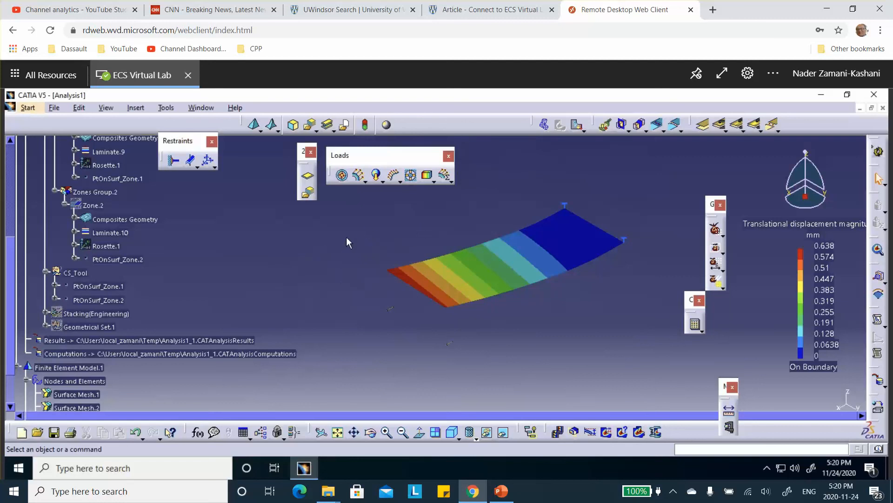
{"action": "scroll", "coordinate": [259, 266], "scroll_direction": "down", "scroll_amount": 4}
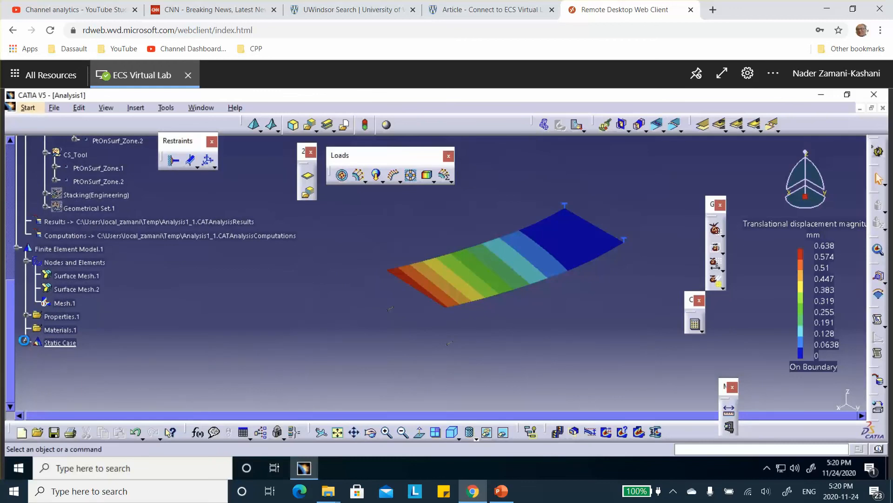
{"action": "left_click", "coordinate": [27, 343]}
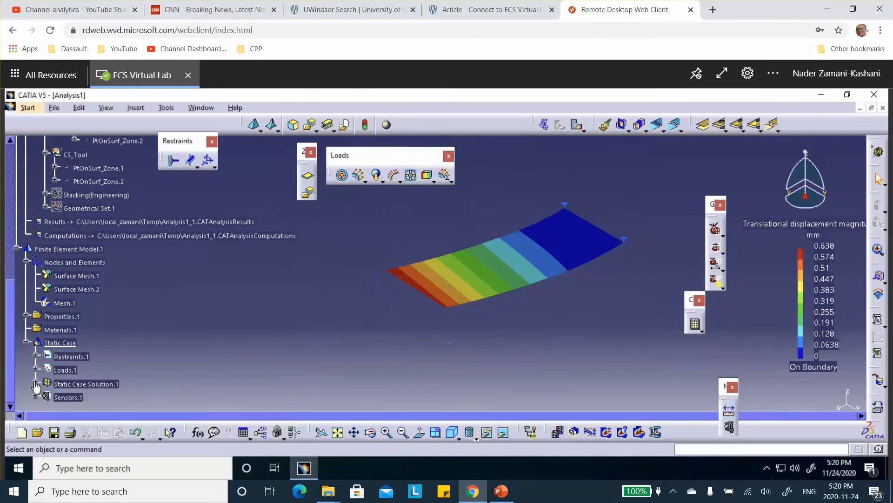
{"action": "left_click", "coordinate": [36, 384]}
{"action": "scroll", "coordinate": [265, 270], "scroll_direction": "down", "scroll_amount": 2}
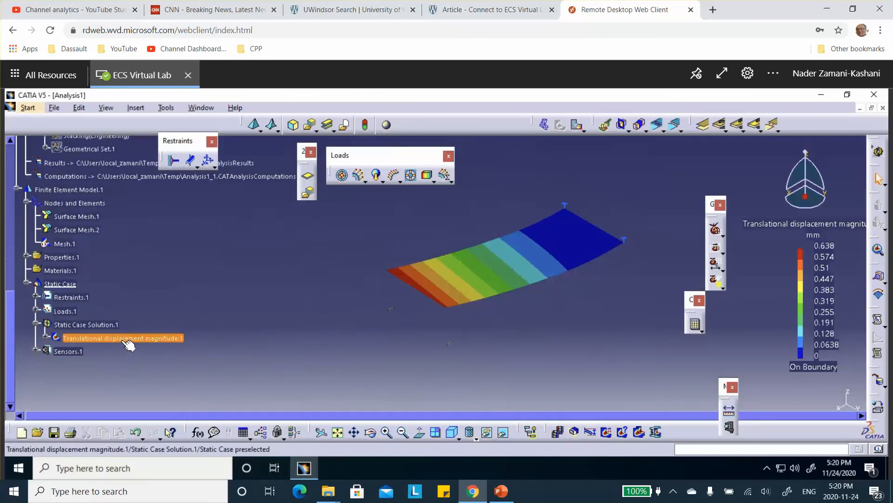
{"action": "right_click", "coordinate": [126, 344]}
{"action": "left_click", "coordinate": [168, 291]}
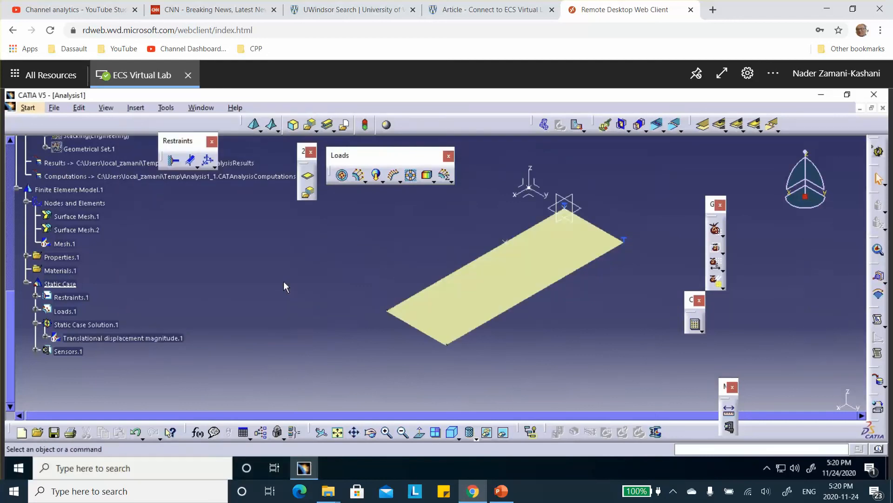
Turn off Automatic mesh capture in Surface Mesh.1, accept the geometry simplification change, and remesh the smaller surface.
{"action": "scroll", "coordinate": [236, 270], "scroll_direction": "up", "scroll_amount": 3}
{"action": "scroll", "coordinate": [128, 307], "scroll_direction": "down", "scroll_amount": 2}
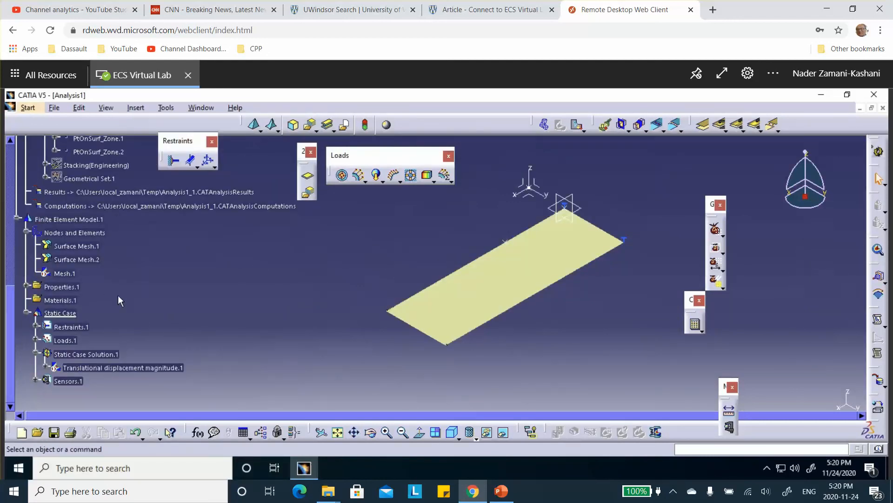
{"action": "double_click", "coordinate": [92, 245]}
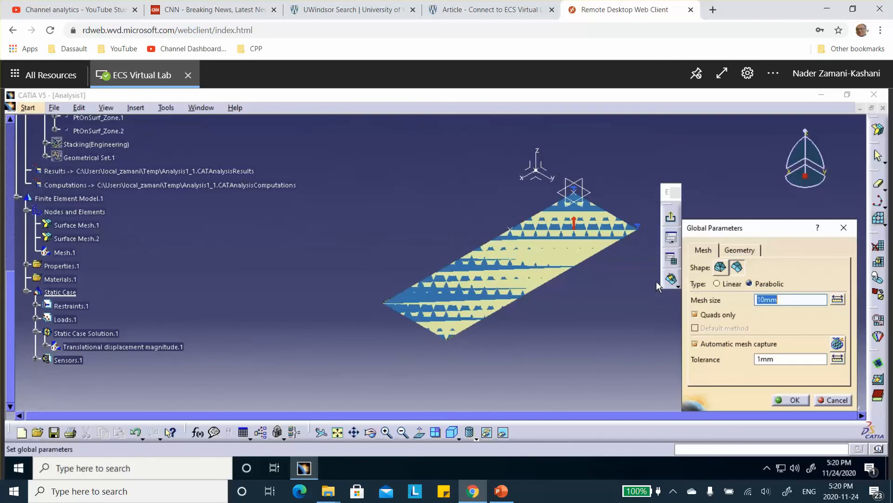
{"action": "left_click", "coordinate": [695, 344]}
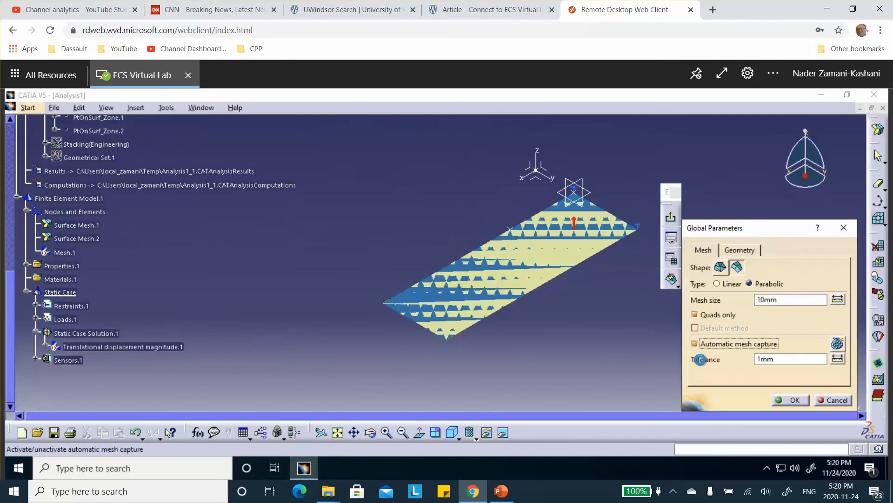
{"action": "left_click", "coordinate": [793, 401]}
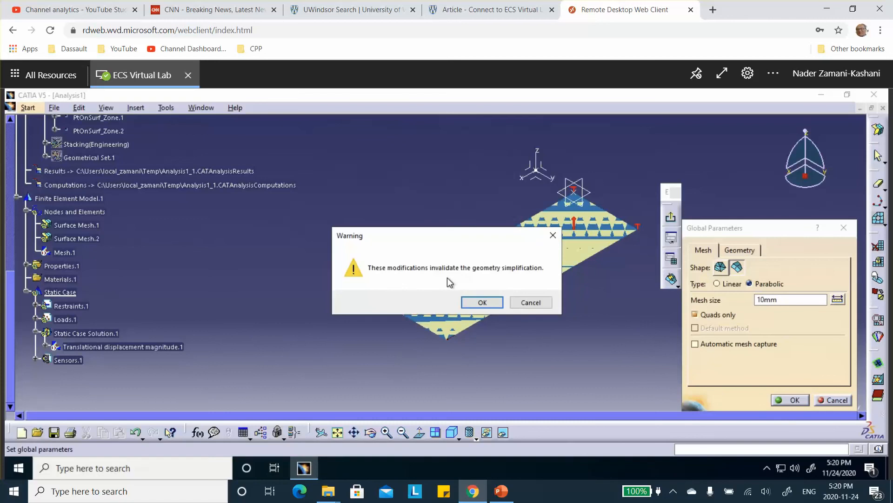
{"action": "left_click", "coordinate": [483, 303]}
{"action": "left_click", "coordinate": [672, 279]}
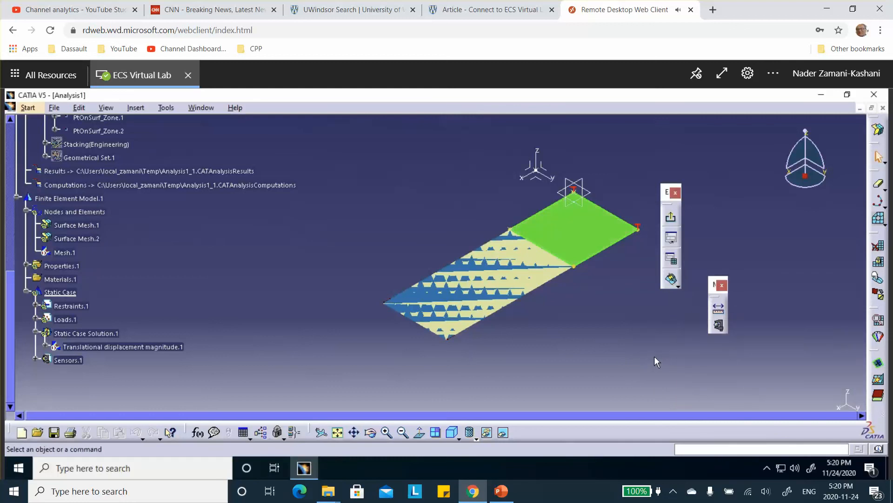
{"action": "left_click", "coordinate": [671, 237]}
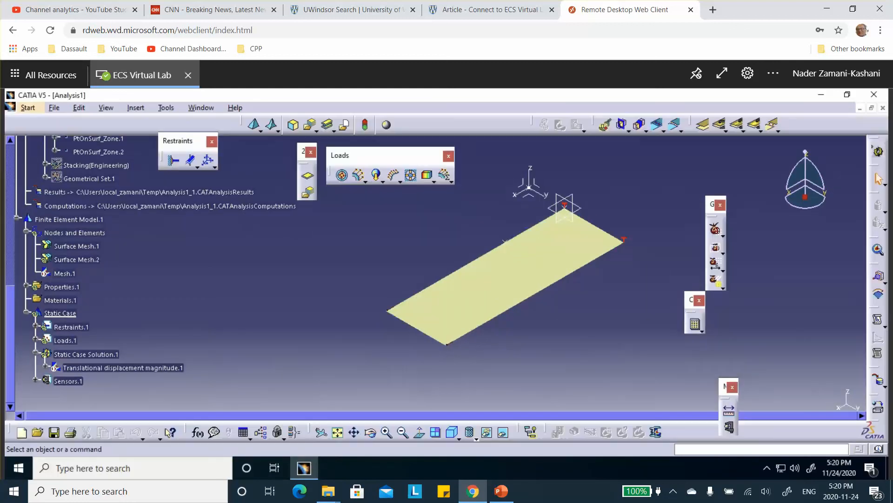
Turn off Automatic mesh capture in Surface Mesh.2 and remesh the longer surface at the 10 mm mesh size.
{"action": "double_click", "coordinate": [88, 259]}
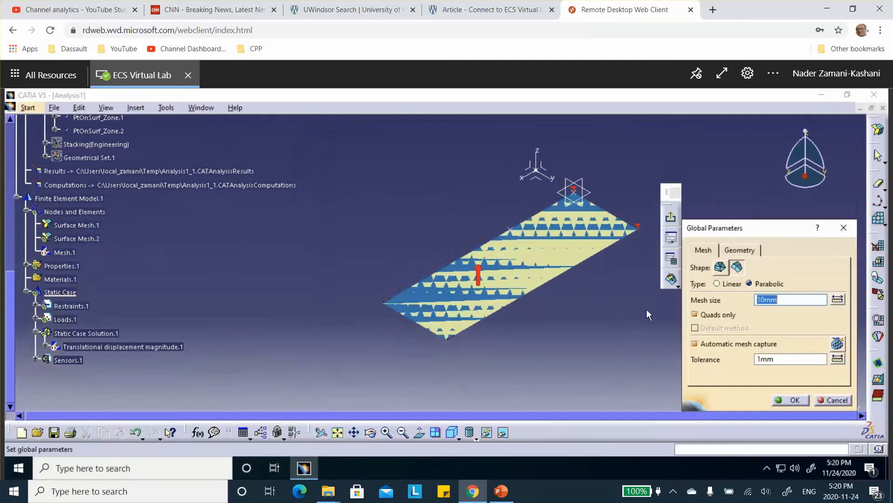
{"action": "left_click", "coordinate": [695, 344]}
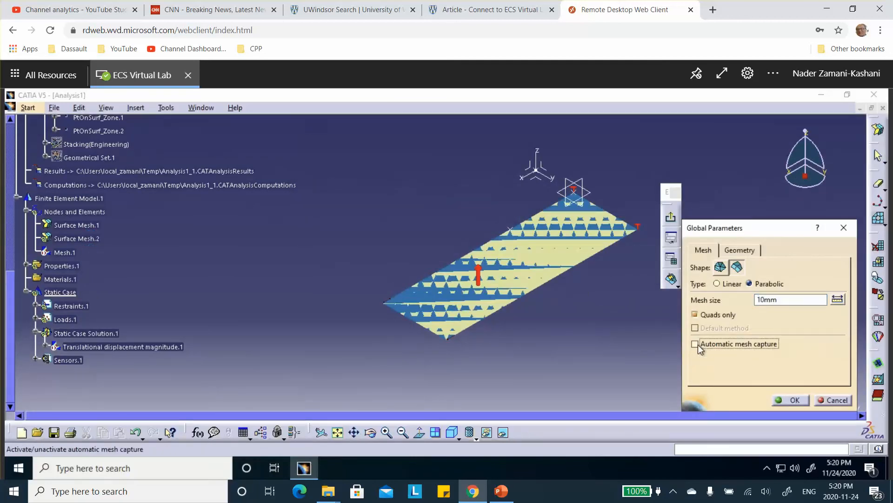
{"action": "left_click", "coordinate": [791, 400]}
{"action": "left_click", "coordinate": [482, 302]}
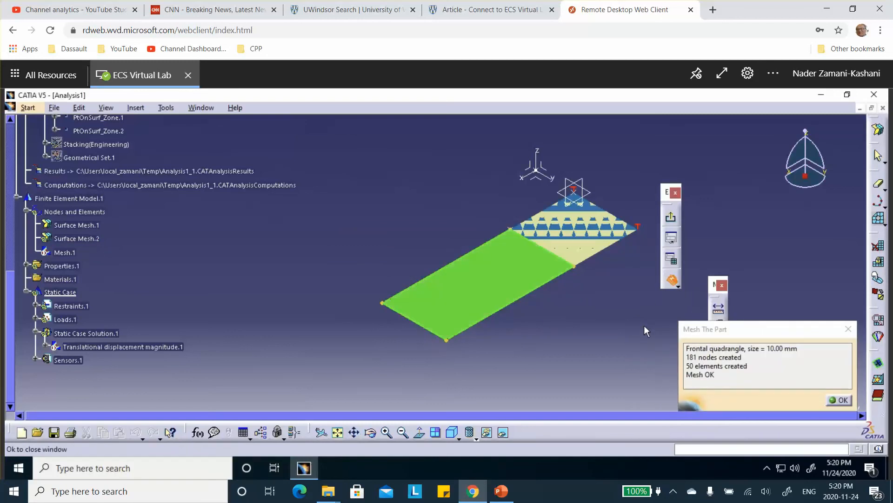
{"action": "left_click", "coordinate": [835, 400]}
{"action": "left_click", "coordinate": [670, 216]}
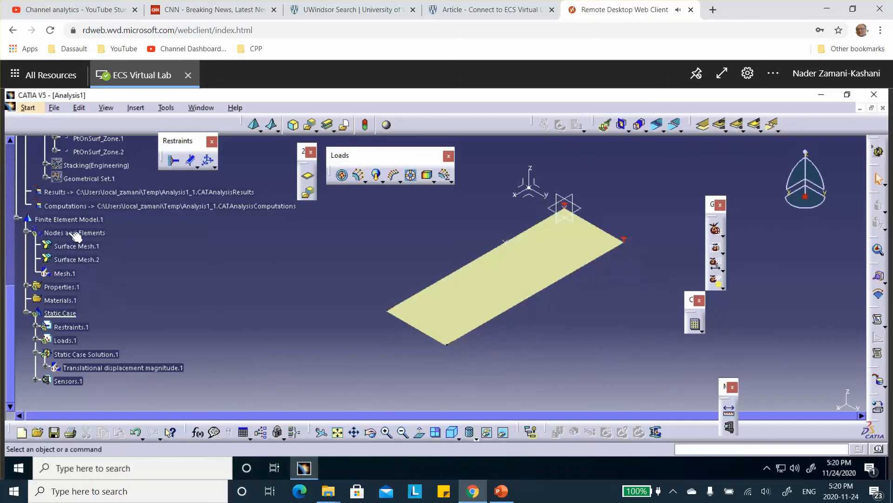
Activate the Mesh.1 image, shade it with edges, and examine the elements across the two surfaces.
{"action": "right_click", "coordinate": [65, 274]}
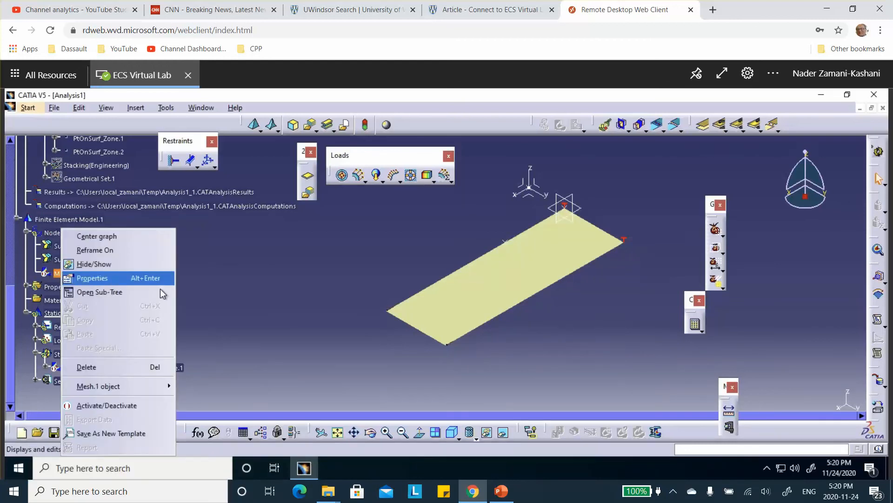
{"action": "left_click", "coordinate": [269, 253]}
{"action": "right_click", "coordinate": [72, 278]}
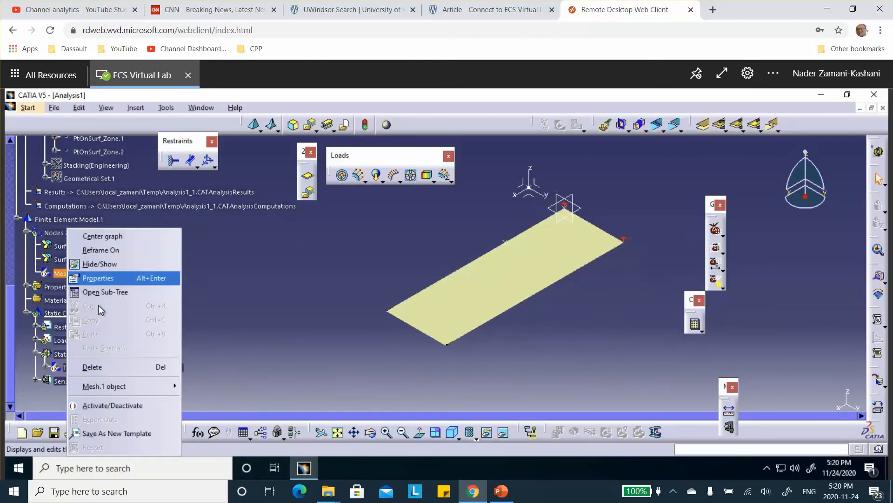
{"action": "left_click", "coordinate": [113, 406]}
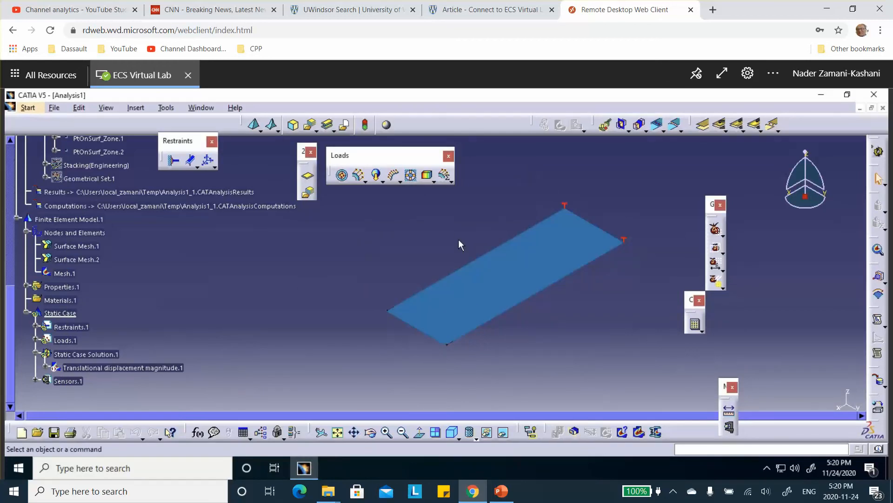
{"action": "left_click", "coordinate": [472, 437]}
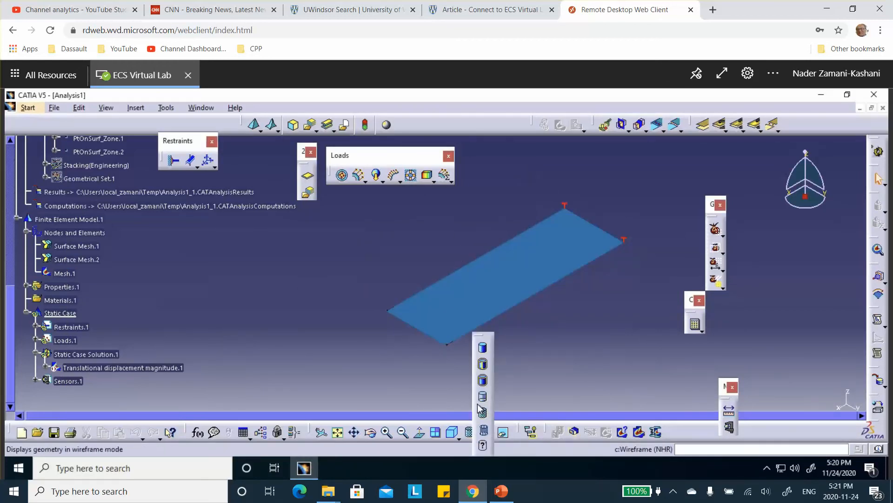
{"action": "left_click", "coordinate": [486, 392]}
{"action": "middle_click_drag", "start_coordinate": [560, 339], "coordinate": [392, 377]}
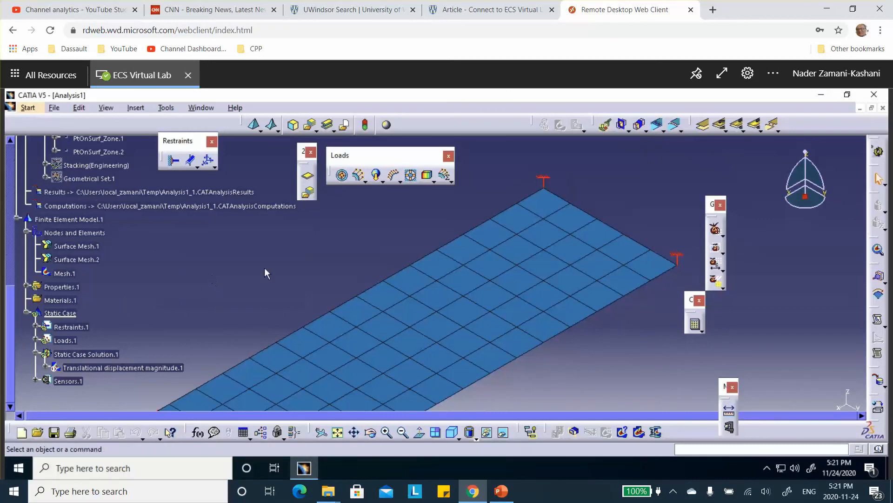
{"action": "middle_click_drag", "start_coordinate": [300, 281], "coordinate": [333, 279], "text": "ctrl"}
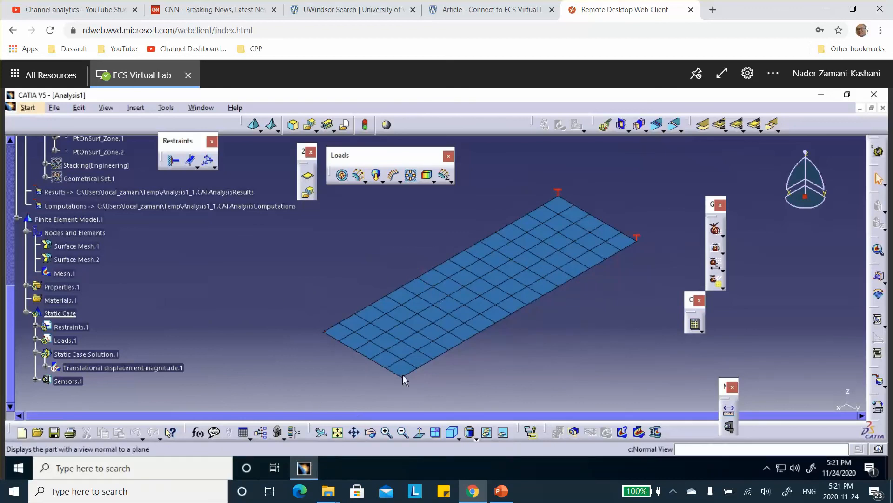
Compute all objects of the static case, continuing past the resource estimate, and display the deformation image.
{"action": "middle_click_drag", "start_coordinate": [540, 303], "coordinate": [516, 305]}
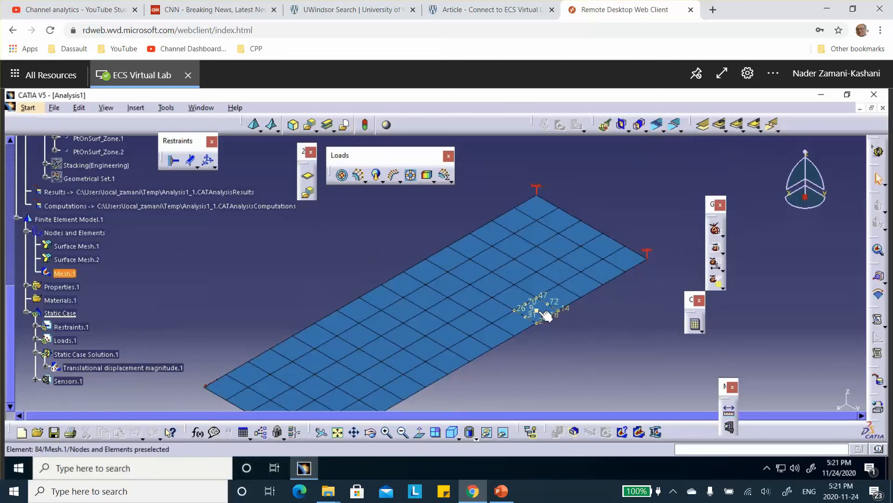
{"action": "middle_click_drag", "start_coordinate": [544, 311], "coordinate": [513, 274], "text": "ctrl"}
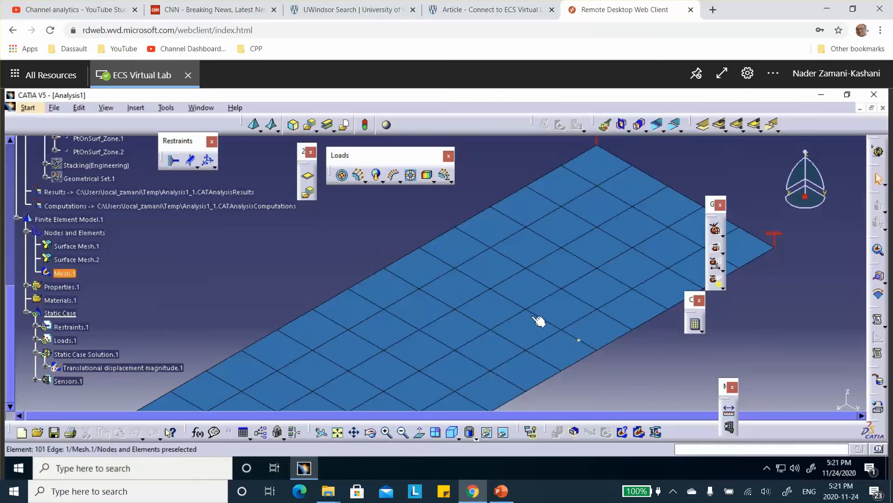
{"action": "left_click", "coordinate": [657, 123]}
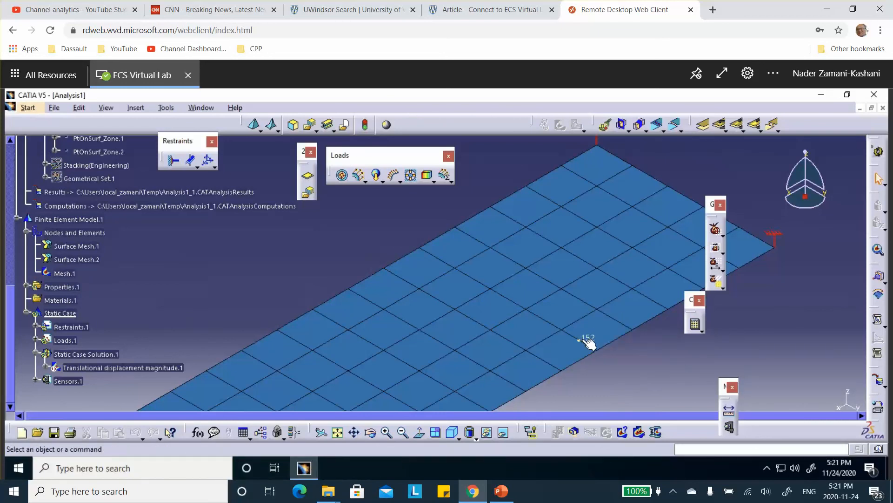
{"action": "middle_click_drag", "start_coordinate": [365, 235], "coordinate": [366, 279]}
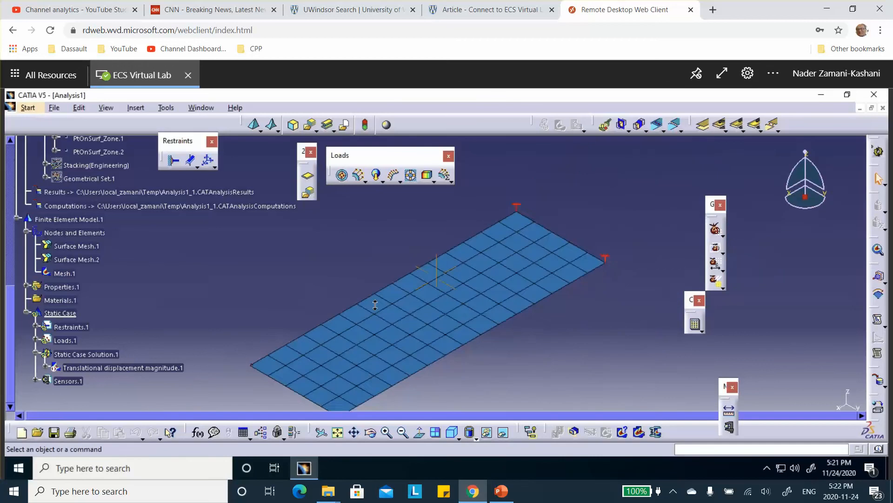
{"action": "middle_click_drag", "start_coordinate": [418, 236], "coordinate": [478, 192]}
{"action": "left_click", "coordinate": [695, 324]}
{"action": "left_click", "coordinate": [688, 406]}
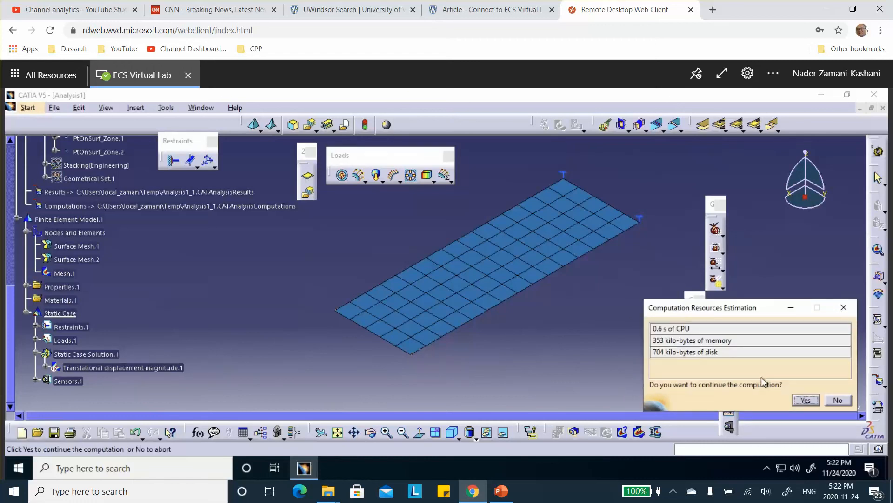
{"action": "left_click", "coordinate": [806, 401]}
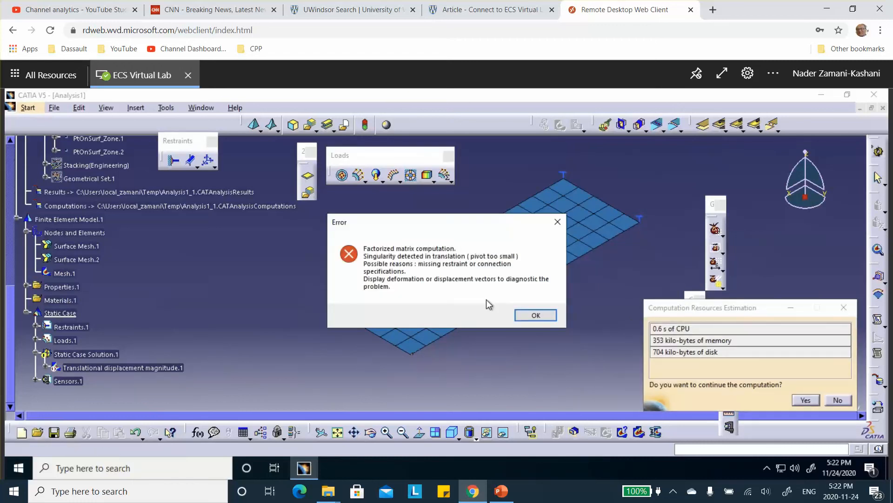
{"action": "left_click", "coordinate": [534, 315]}
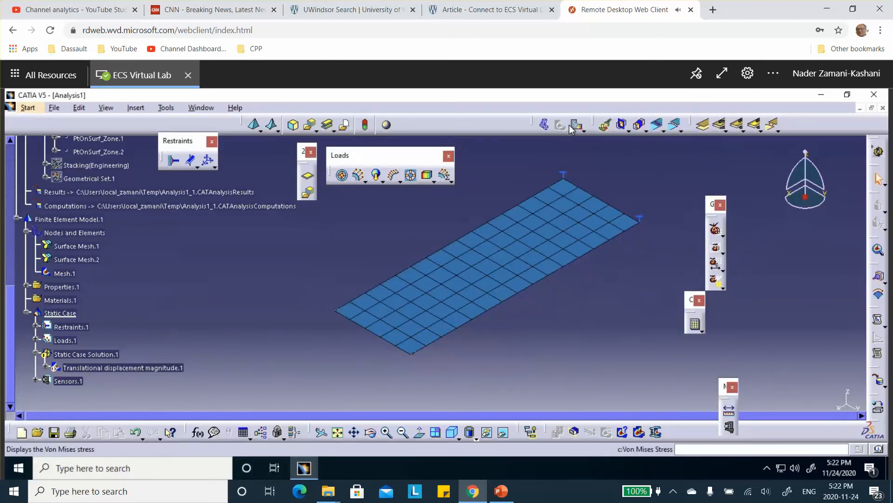
{"action": "left_click", "coordinate": [544, 125]}
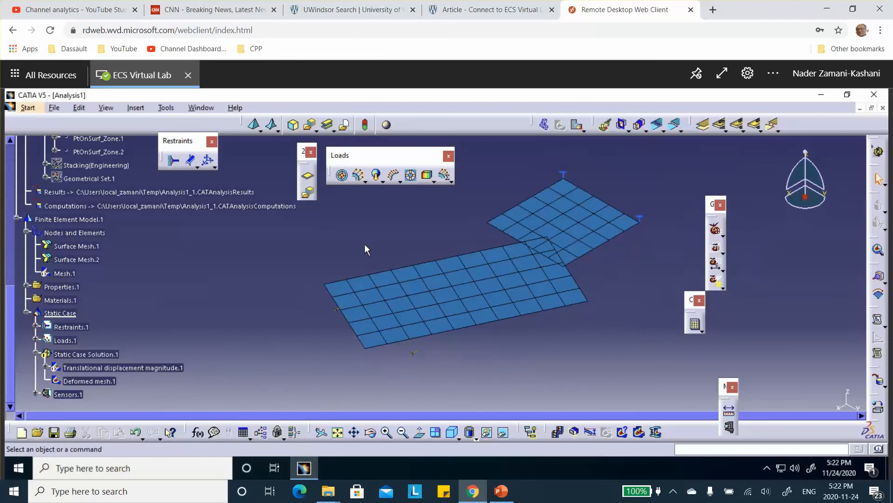
Switch to the Zones_FEA presentation in PowerPoint, read slide 2 on duplicate nodes, and return to CATIA.
{"action": "left_click", "coordinate": [501, 491]}
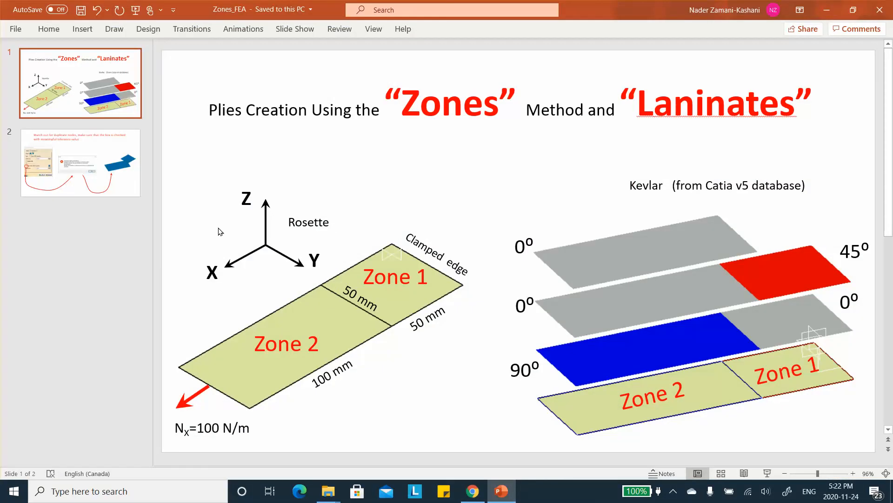
{"action": "left_click", "coordinate": [114, 182]}
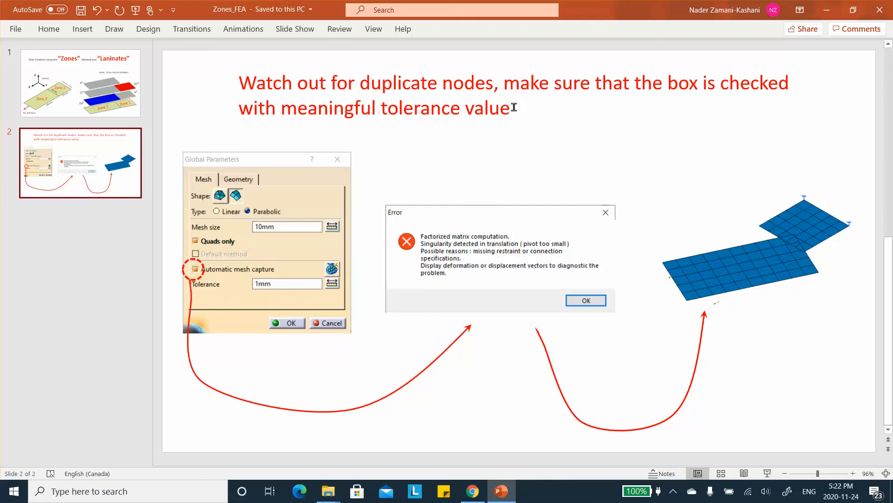
{"action": "left_click", "coordinate": [826, 10]}
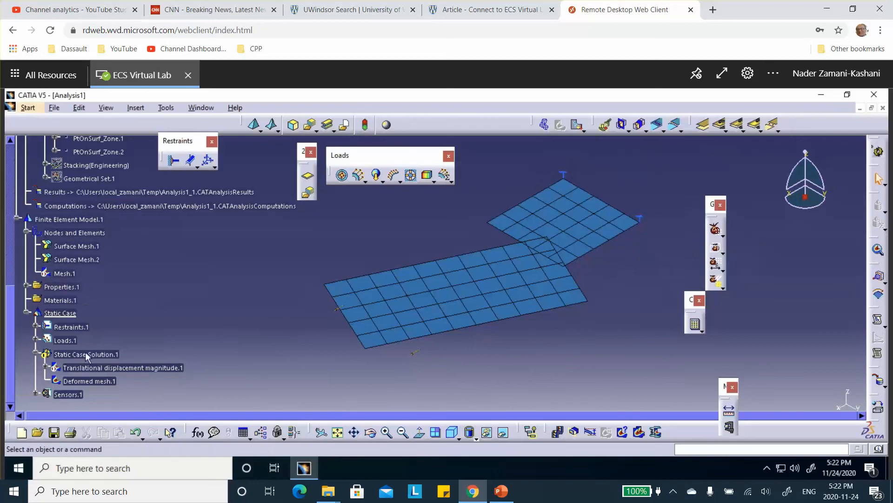
Deactivate the Deformed mesh.1 image under Static Case Solution.1.
{"action": "right_click", "coordinate": [78, 381]}
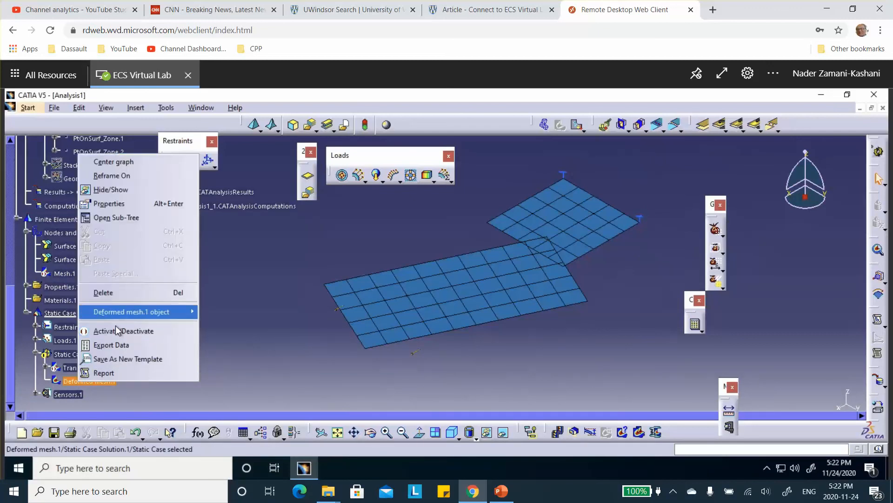
{"action": "left_click", "coordinate": [116, 330]}
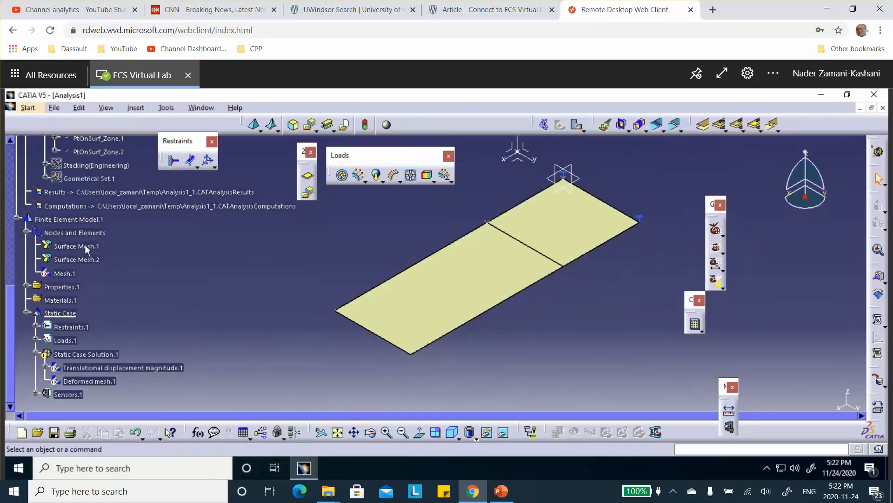
Turn on Automatic mesh capture with a 20 mm tolerance in Surface Mesh.1 and remesh the smaller surface.
{"action": "double_click", "coordinate": [76, 246]}
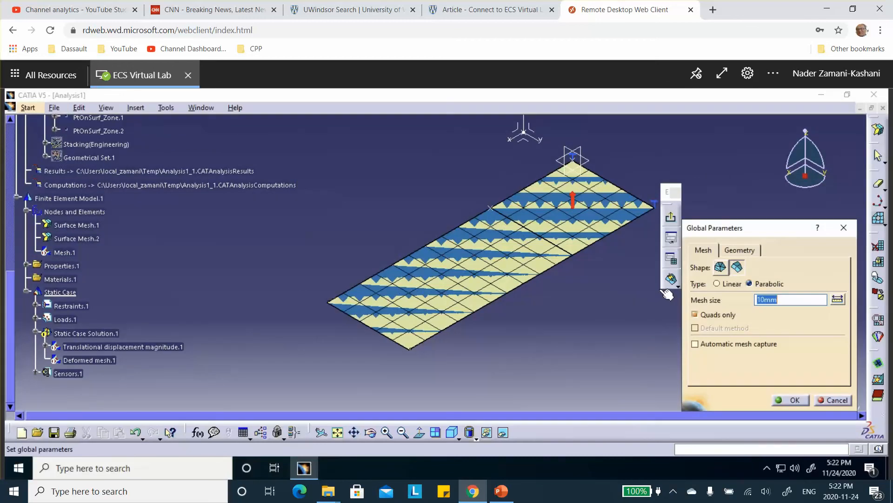
{"action": "left_click", "coordinate": [695, 343]}
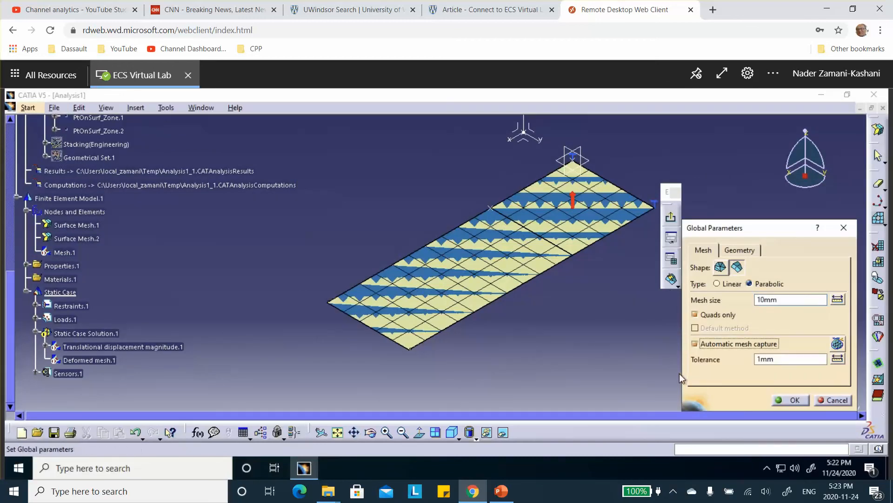
{"action": "double_click", "coordinate": [776, 359]}
{"action": "type", "text": "20"}
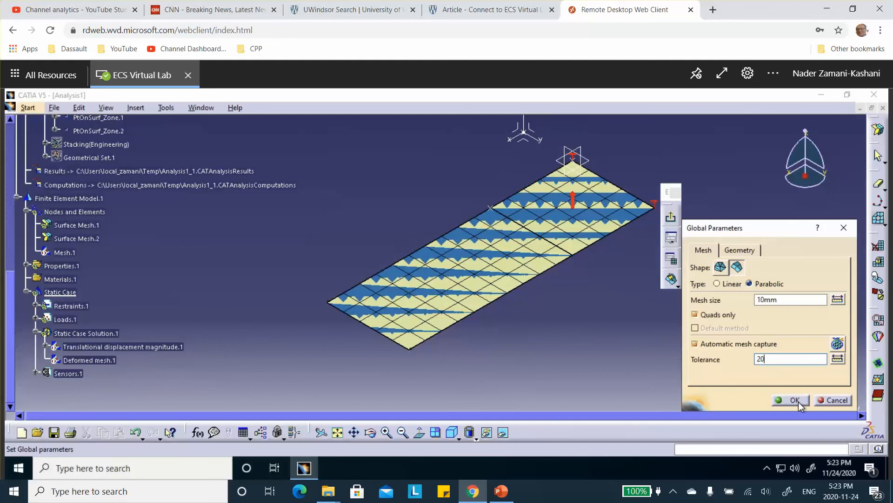
{"action": "left_click", "coordinate": [798, 400]}
{"action": "left_click", "coordinate": [490, 302]}
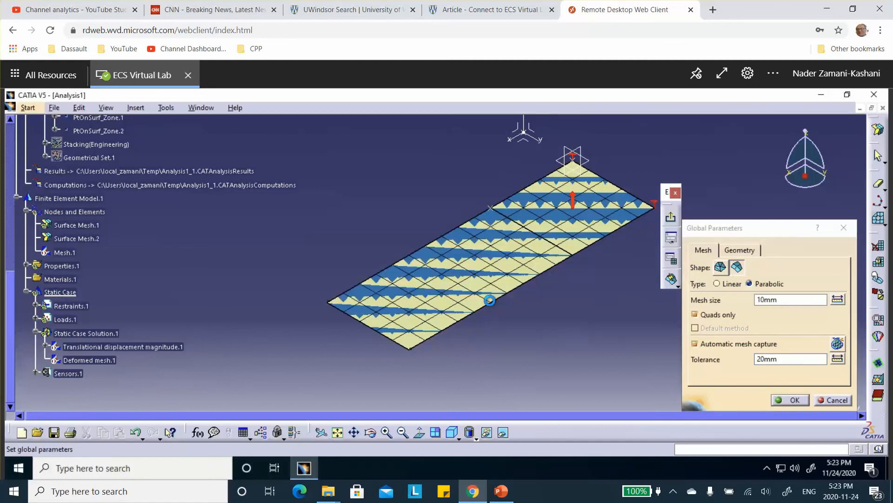
{"action": "left_click", "coordinate": [671, 280]}
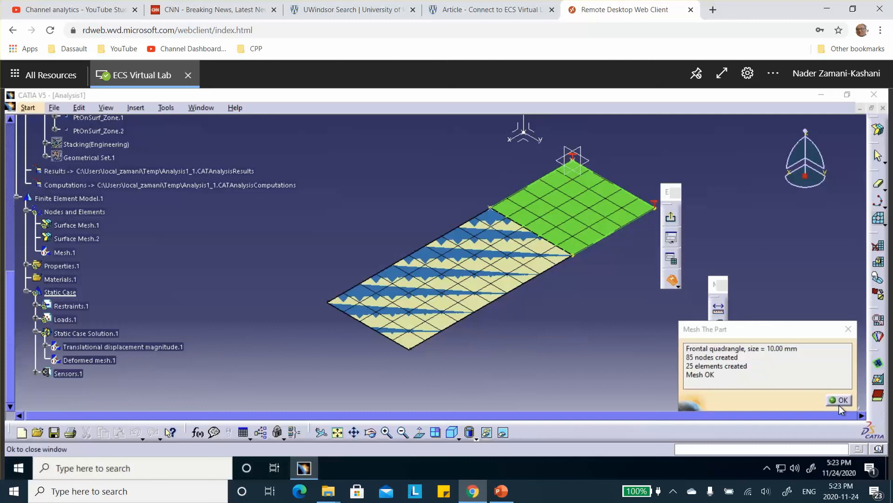
{"action": "left_click", "coordinate": [840, 403]}
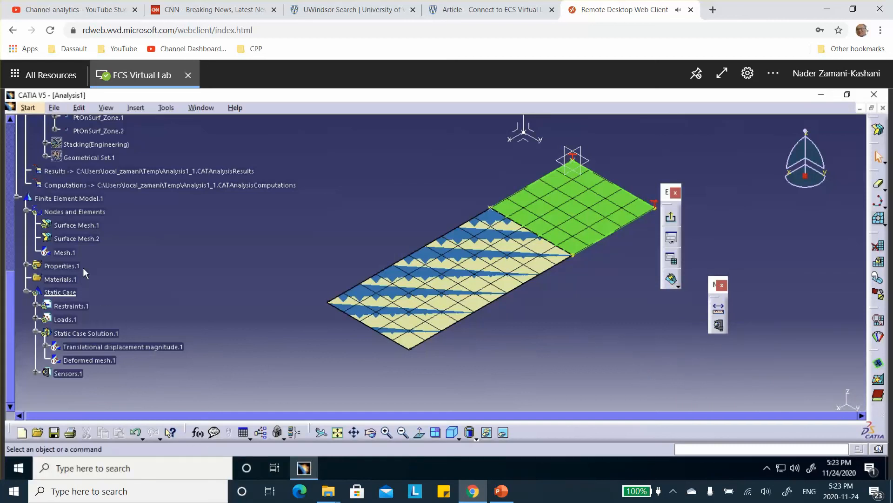
Set Surface Mesh.2 to a 20 mm mesh size with Automatic mesh capture on, then remesh the longer surface and inspect the shared edge.
{"action": "double_click", "coordinate": [77, 238]}
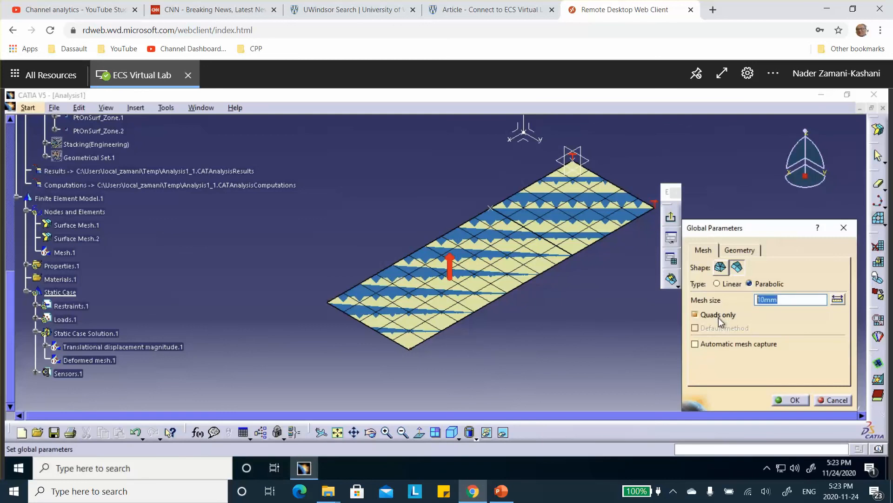
{"action": "type", "text": "2"}
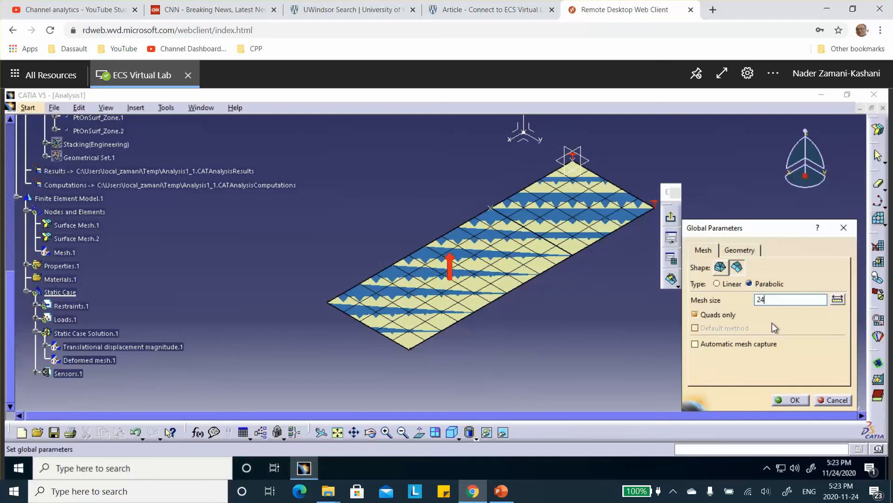
{"action": "type", "text": "0"}
{"action": "left_click", "coordinate": [694, 344]}
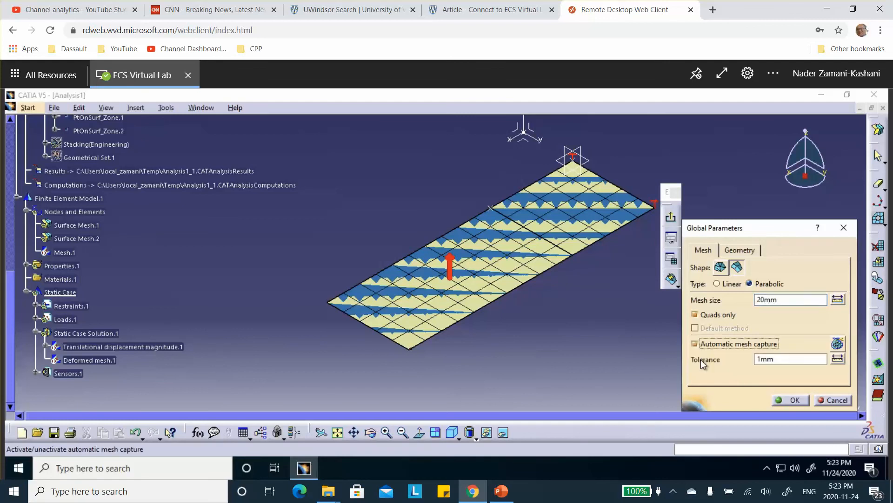
{"action": "left_click", "coordinate": [794, 402]}
{"action": "left_click", "coordinate": [484, 303]}
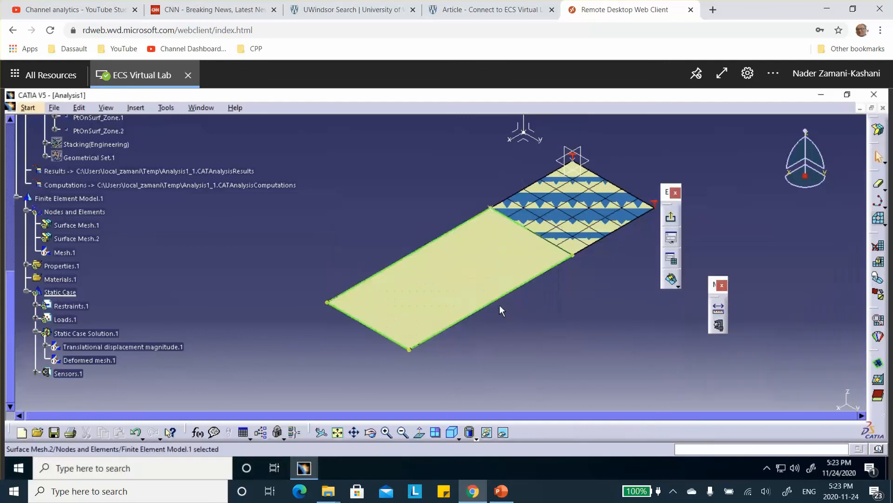
{"action": "left_click", "coordinate": [672, 278]}
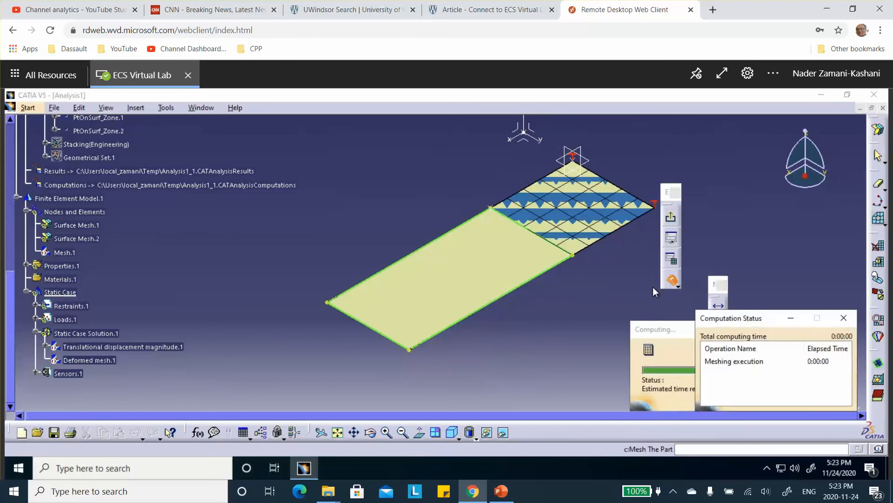
{"action": "left_click", "coordinate": [840, 399]}
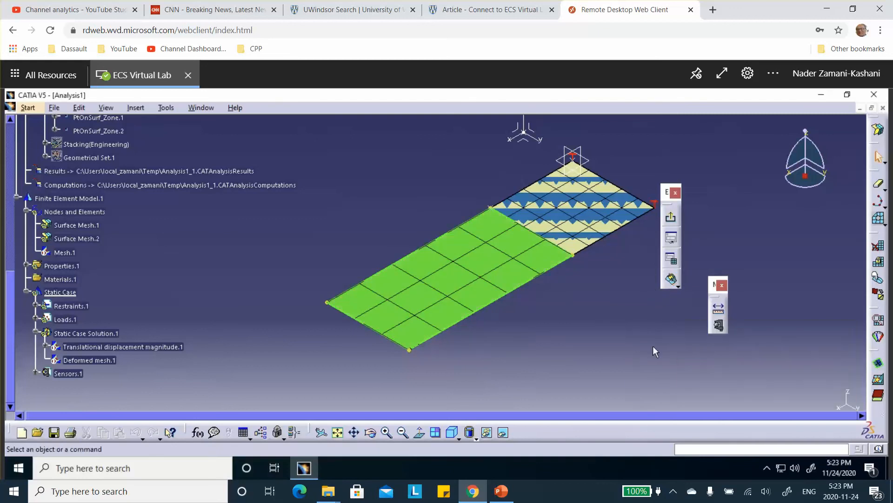
{"action": "middle_click_drag", "start_coordinate": [564, 279], "coordinate": [459, 198]}
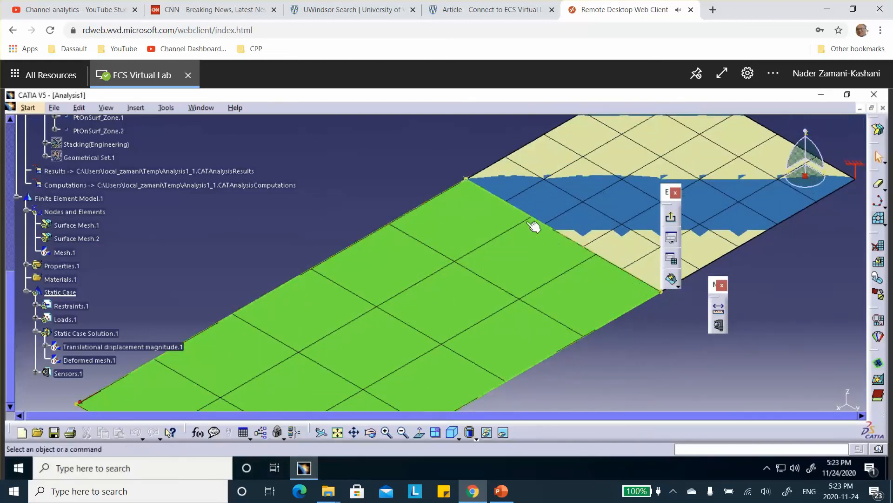
{"action": "middle_click_drag", "start_coordinate": [506, 209], "coordinate": [570, 280]}
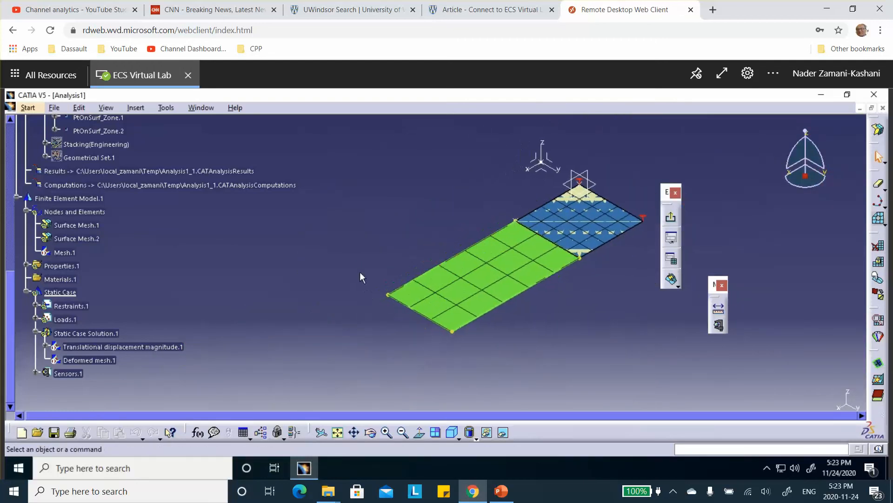
Check the Automatic mesh capture and tolerance settings on the PowerPoint slide, then return to CATIA.
{"action": "left_click", "coordinate": [501, 491]}
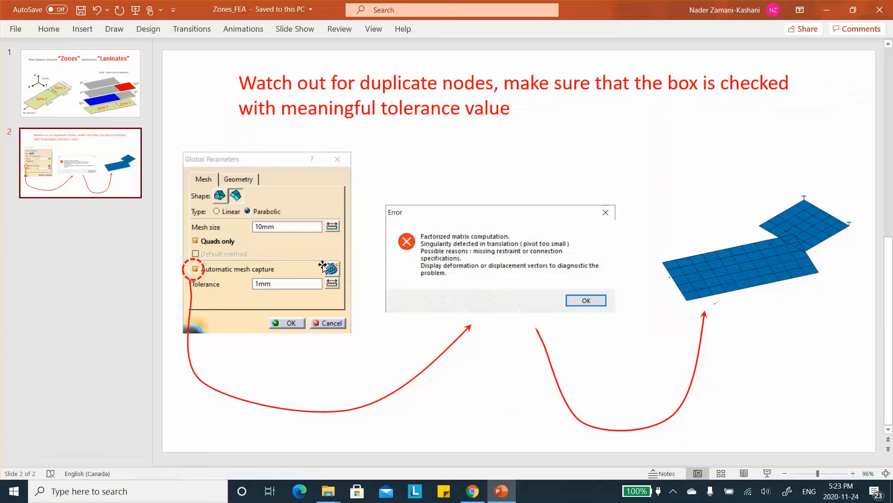
{"action": "left_click", "coordinate": [828, 8]}
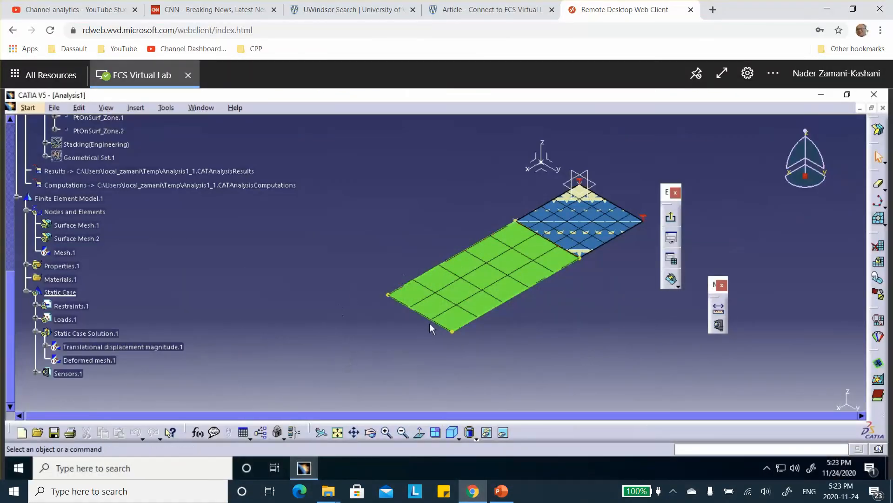
Exit the surface mesher, recompute all static case objects, and display the deformed mesh and translational displacement vectors.
{"action": "left_click", "coordinate": [670, 217]}
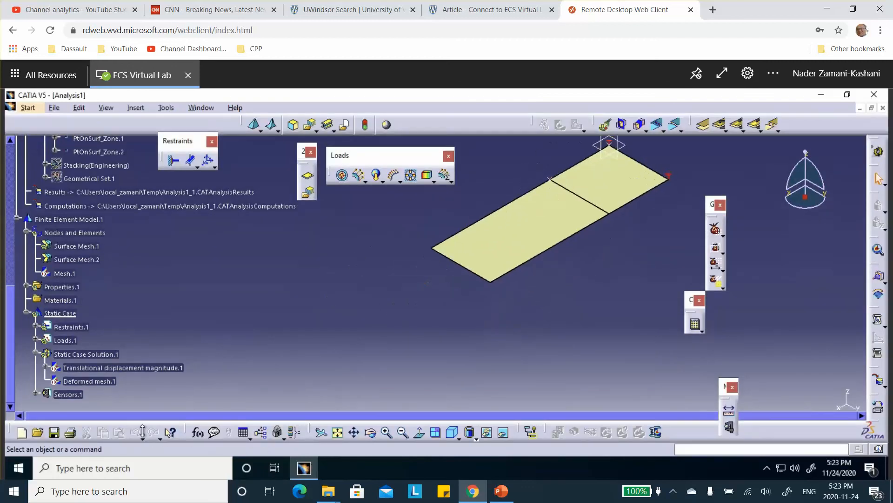
{"action": "left_click", "coordinate": [696, 324]}
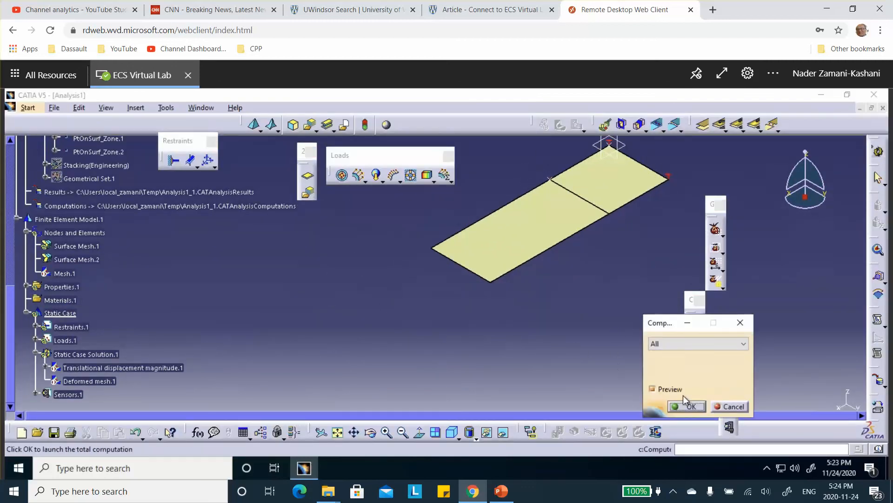
{"action": "left_click", "coordinate": [688, 406]}
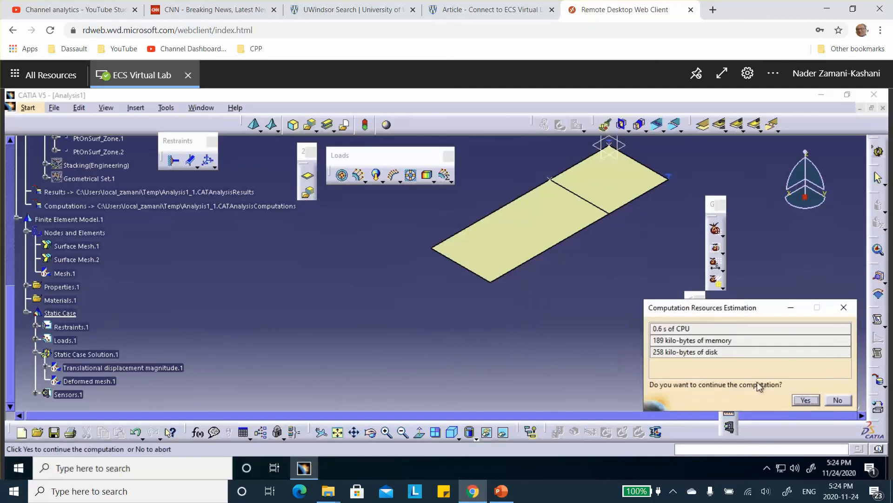
{"action": "left_click", "coordinate": [804, 400]}
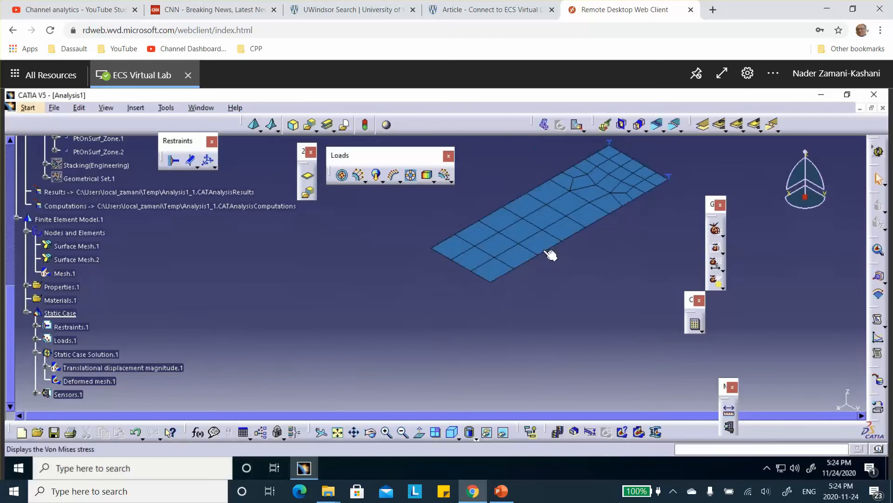
{"action": "middle_click_drag", "start_coordinate": [640, 208], "coordinate": [523, 231]}
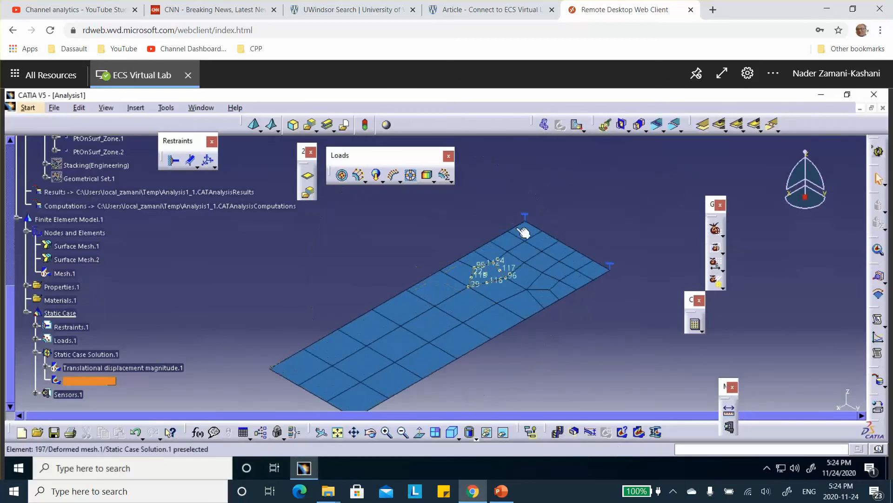
{"action": "middle_click_drag", "start_coordinate": [512, 292], "coordinate": [553, 243]}
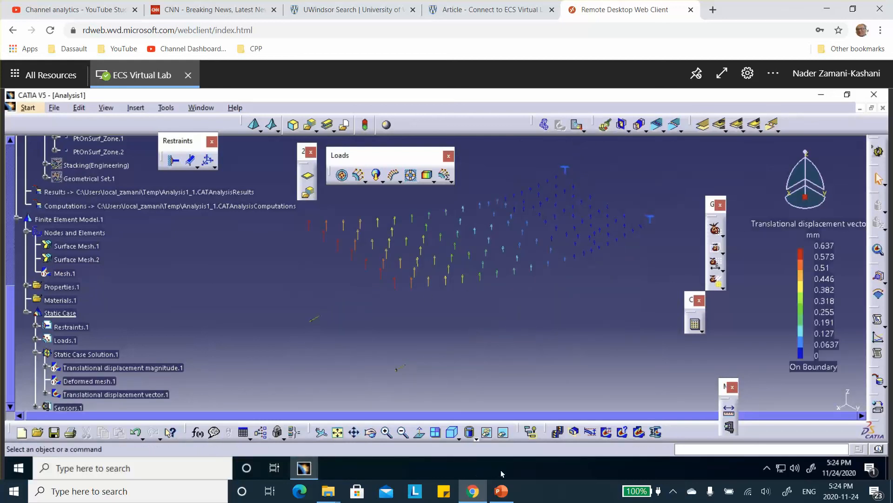
Switch to PowerPoint to review the duplicate-node warning against the new results.
{"action": "left_click", "coordinate": [498, 491]}
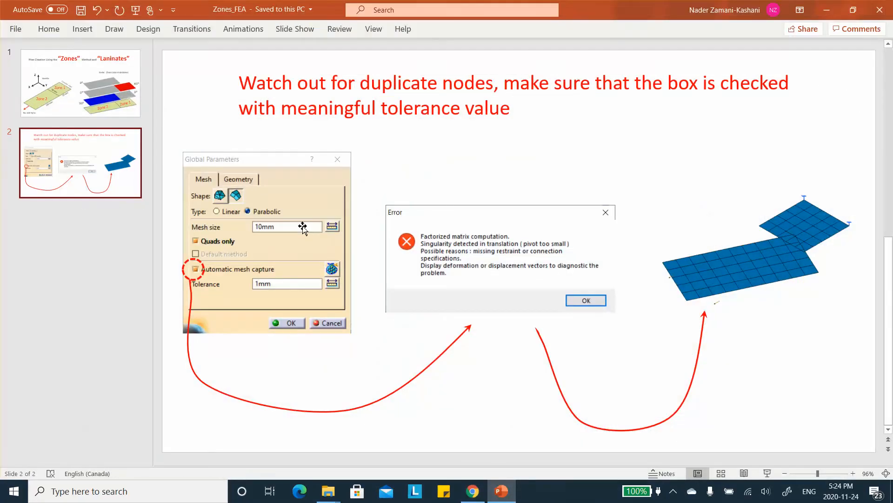